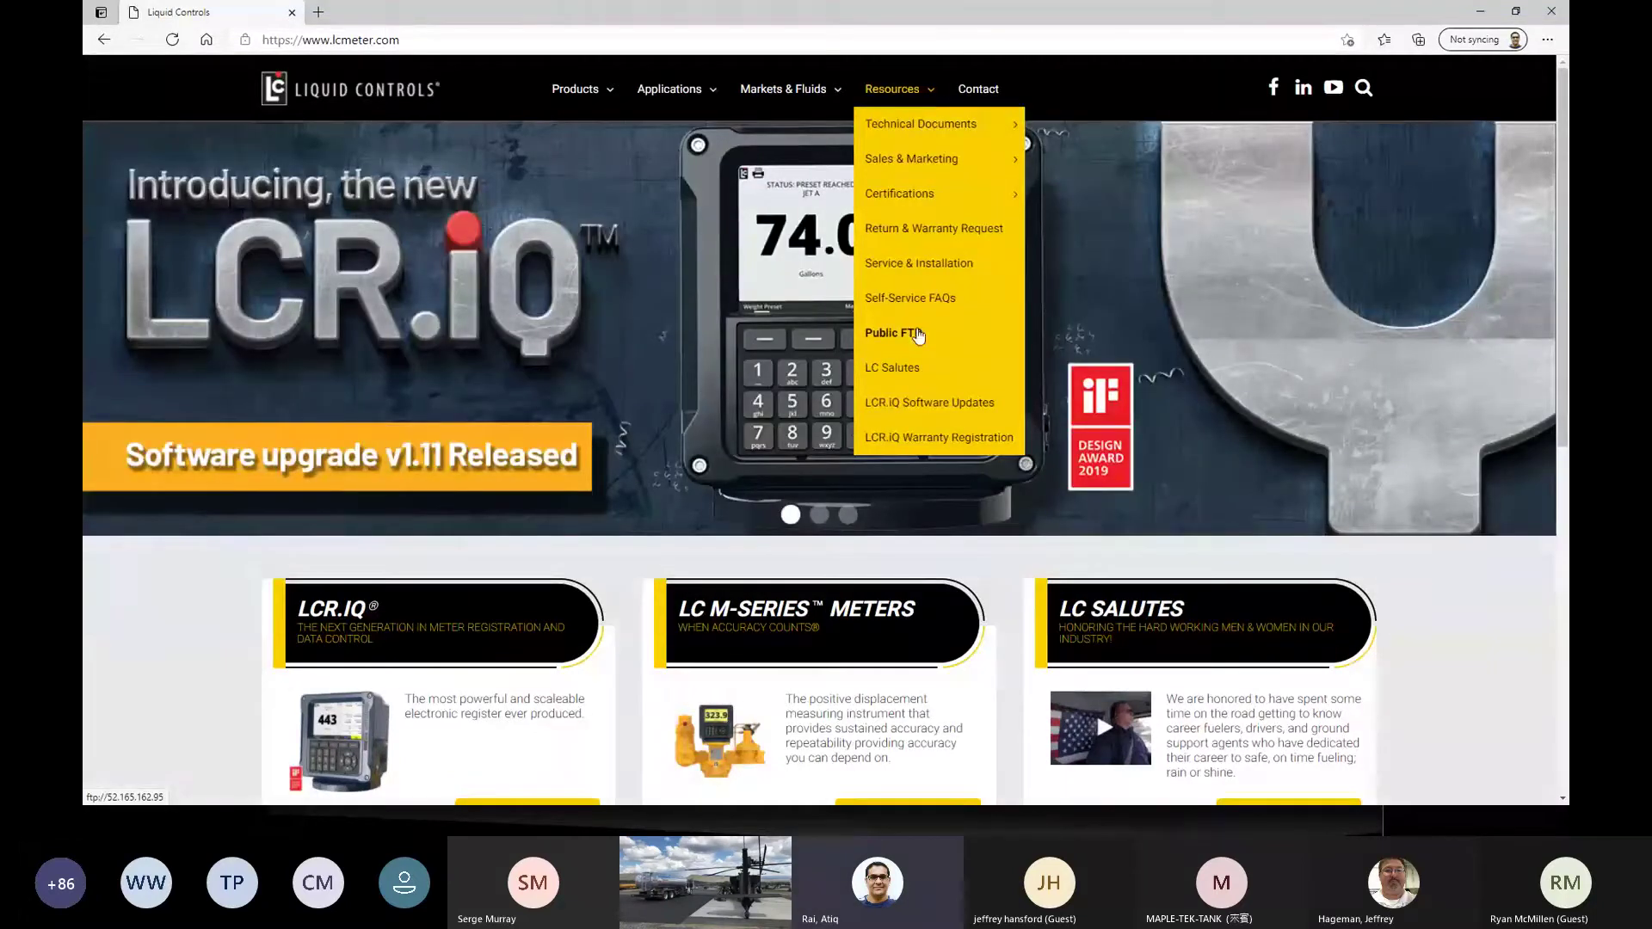
Open the Liquid Controls public FTP site in a maximized window and view its Technical Documents & Forms directory
click(917, 335)
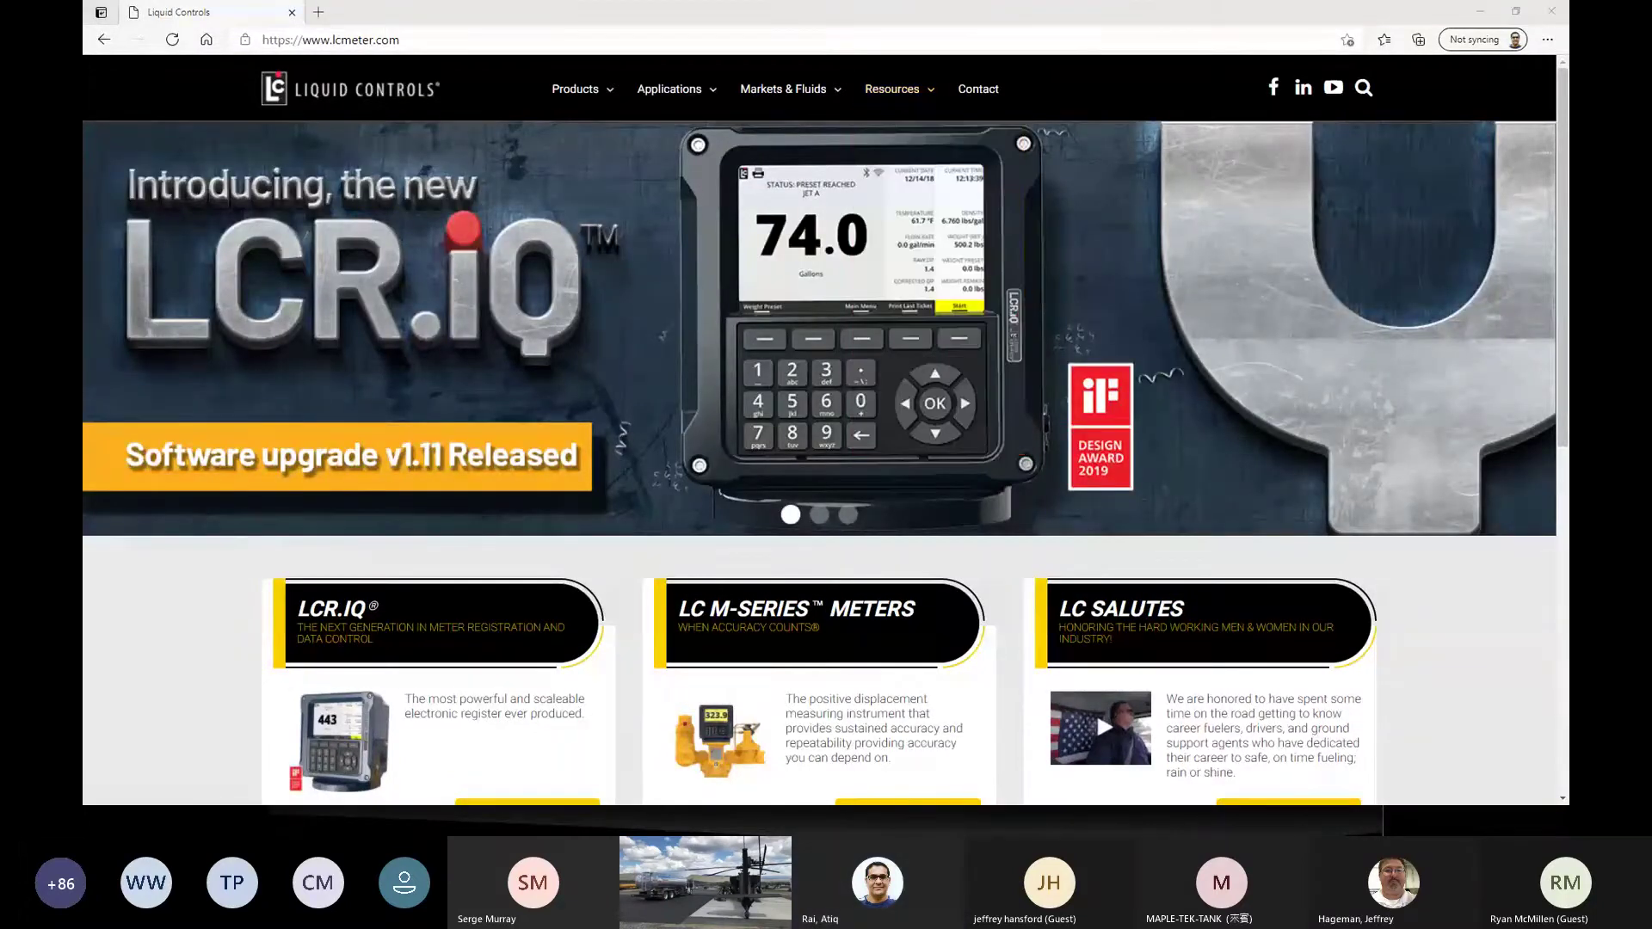
drag(1642, 53, 751, 125)
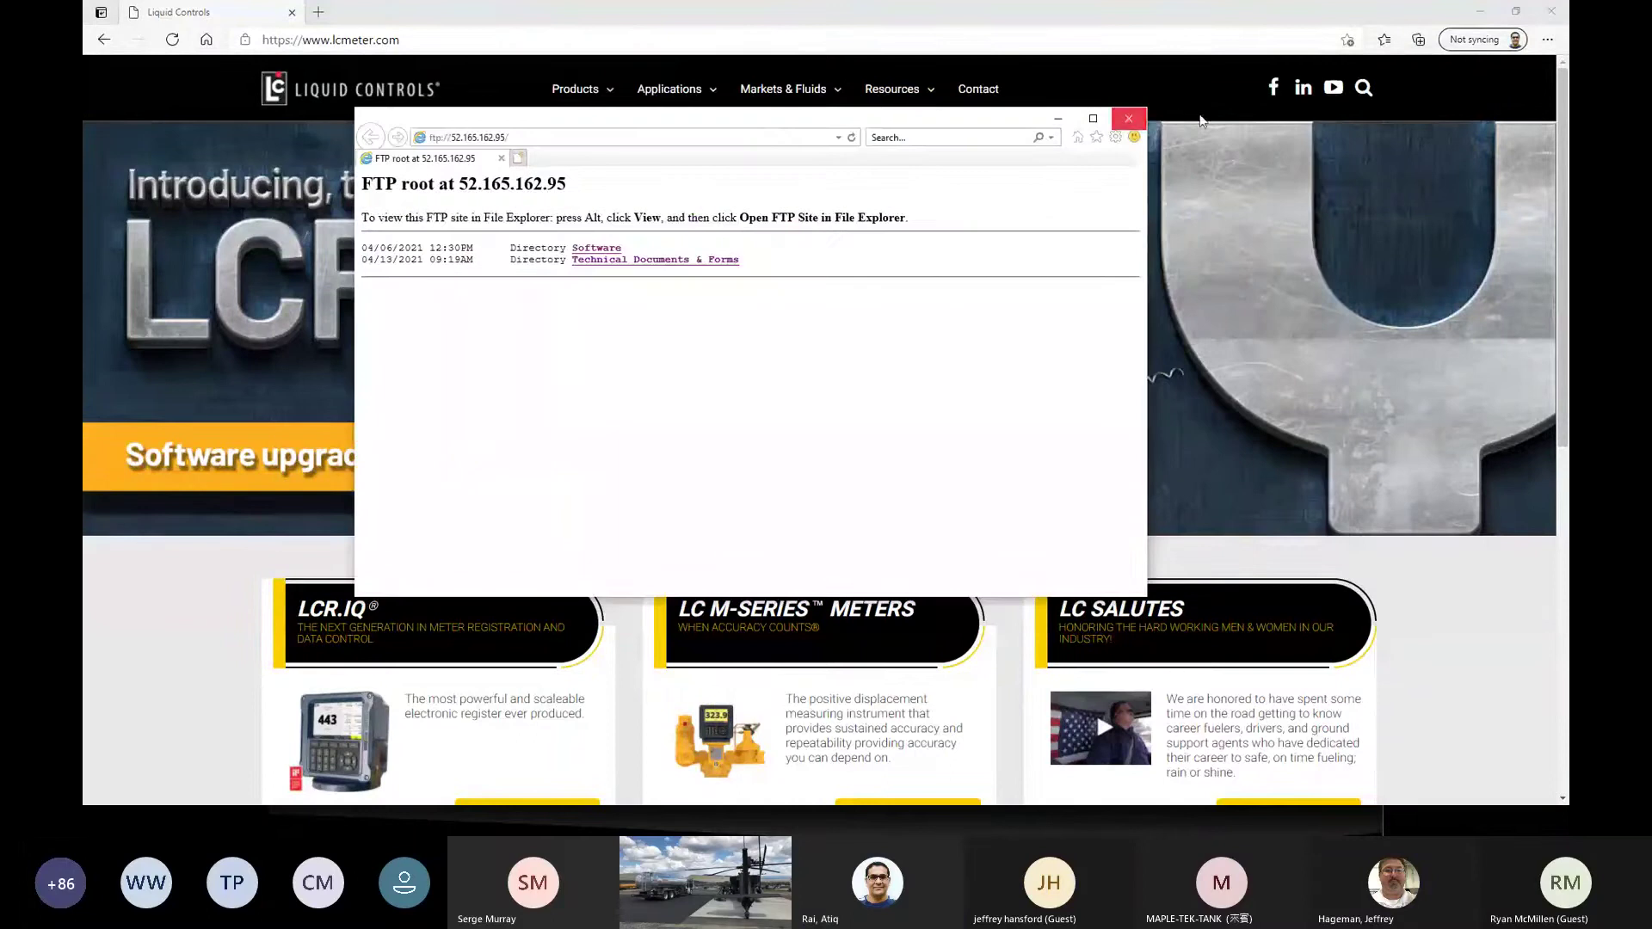
click(1092, 118)
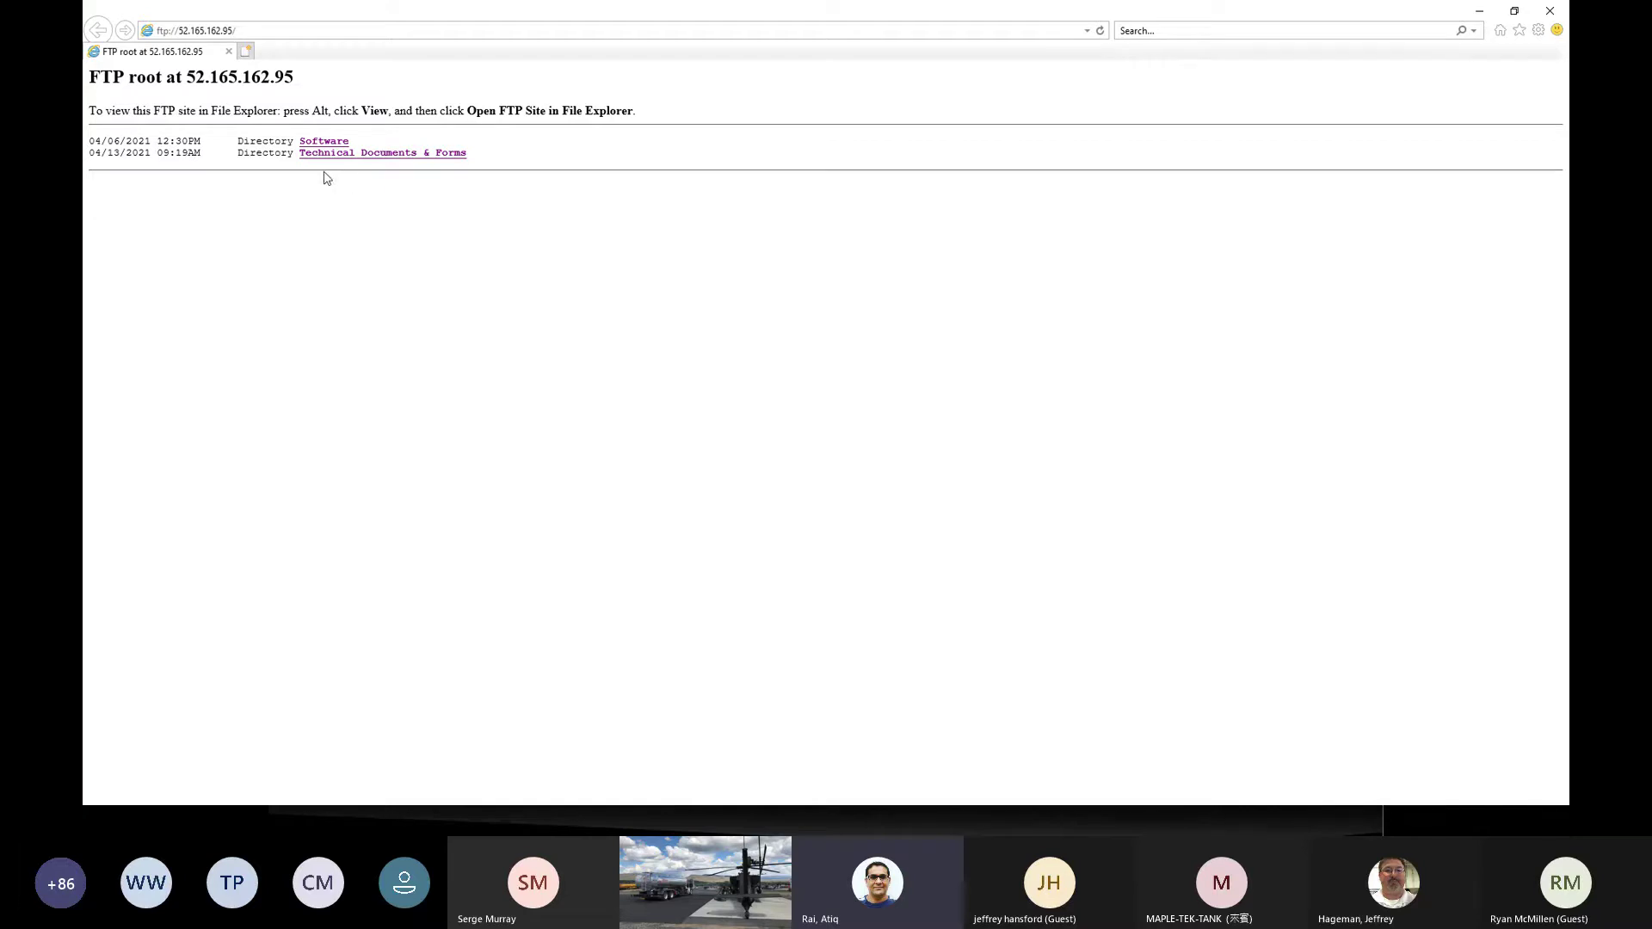
click(391, 156)
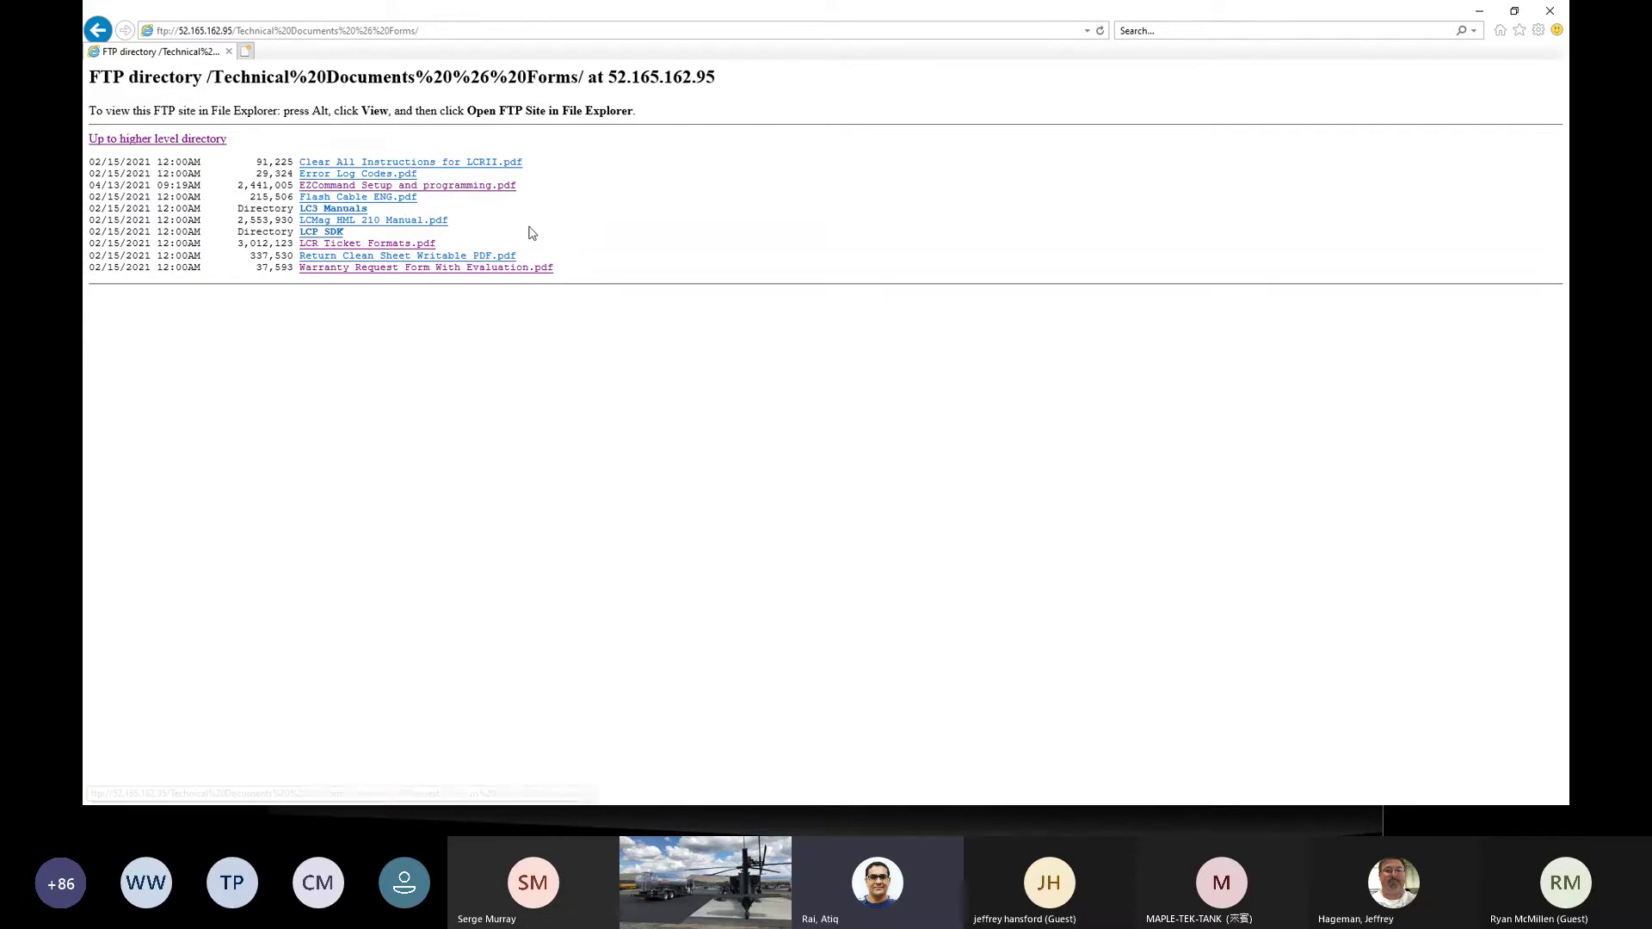
Look through the files in the Software site's LCRII 840405, 840406 Boards Software Files directory
click(177, 141)
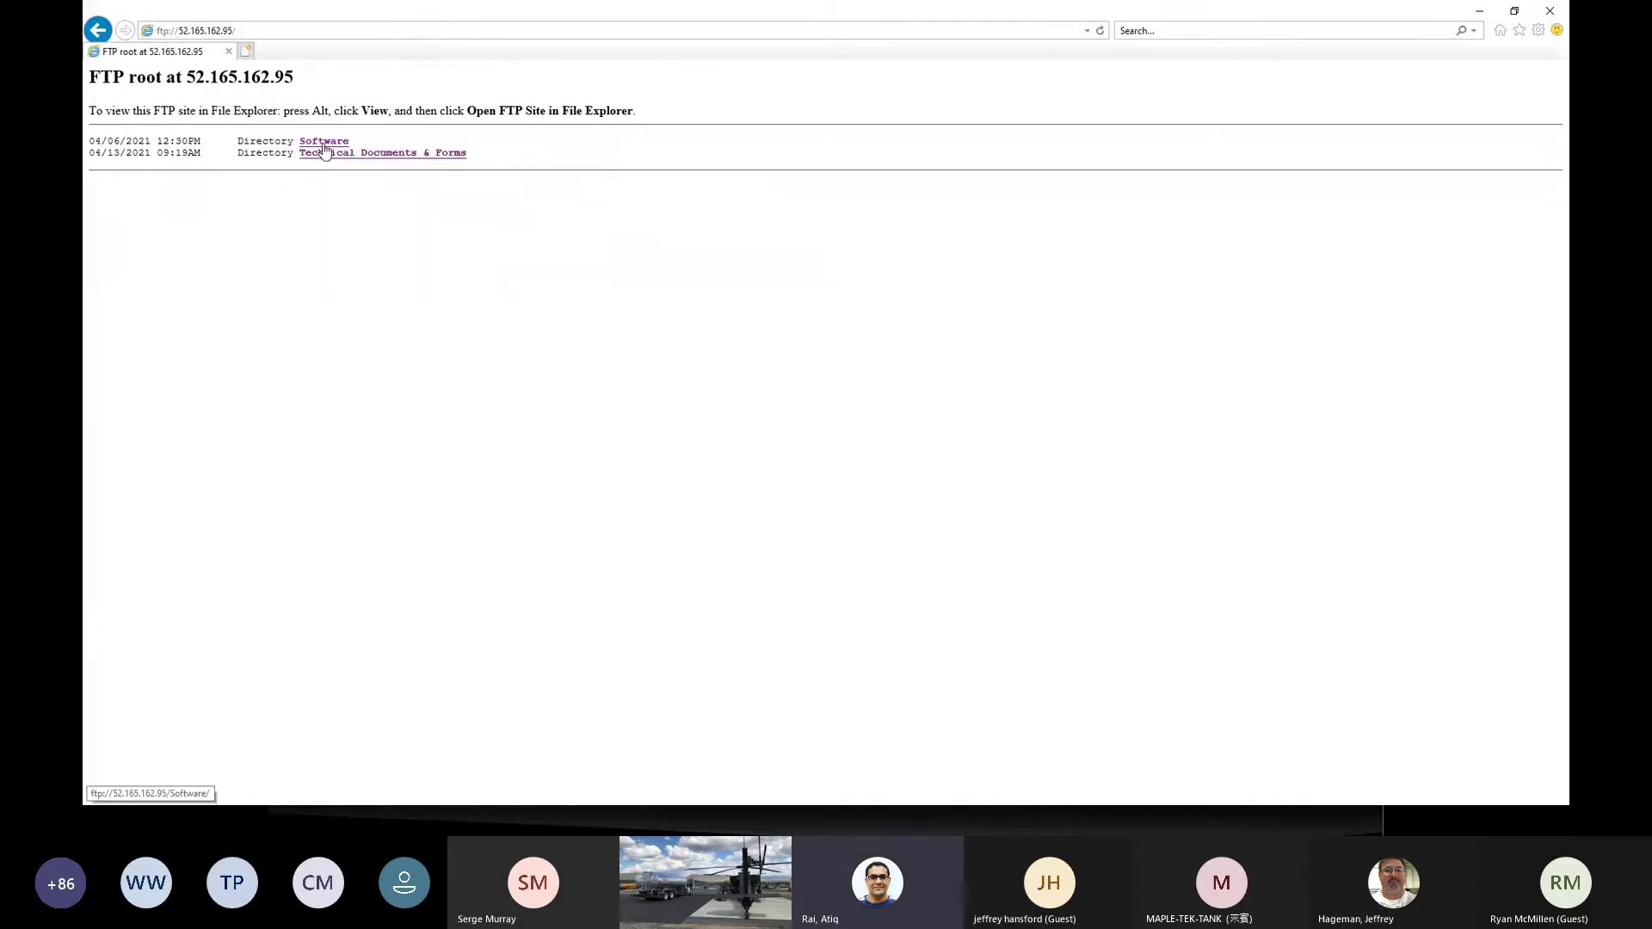
click(324, 141)
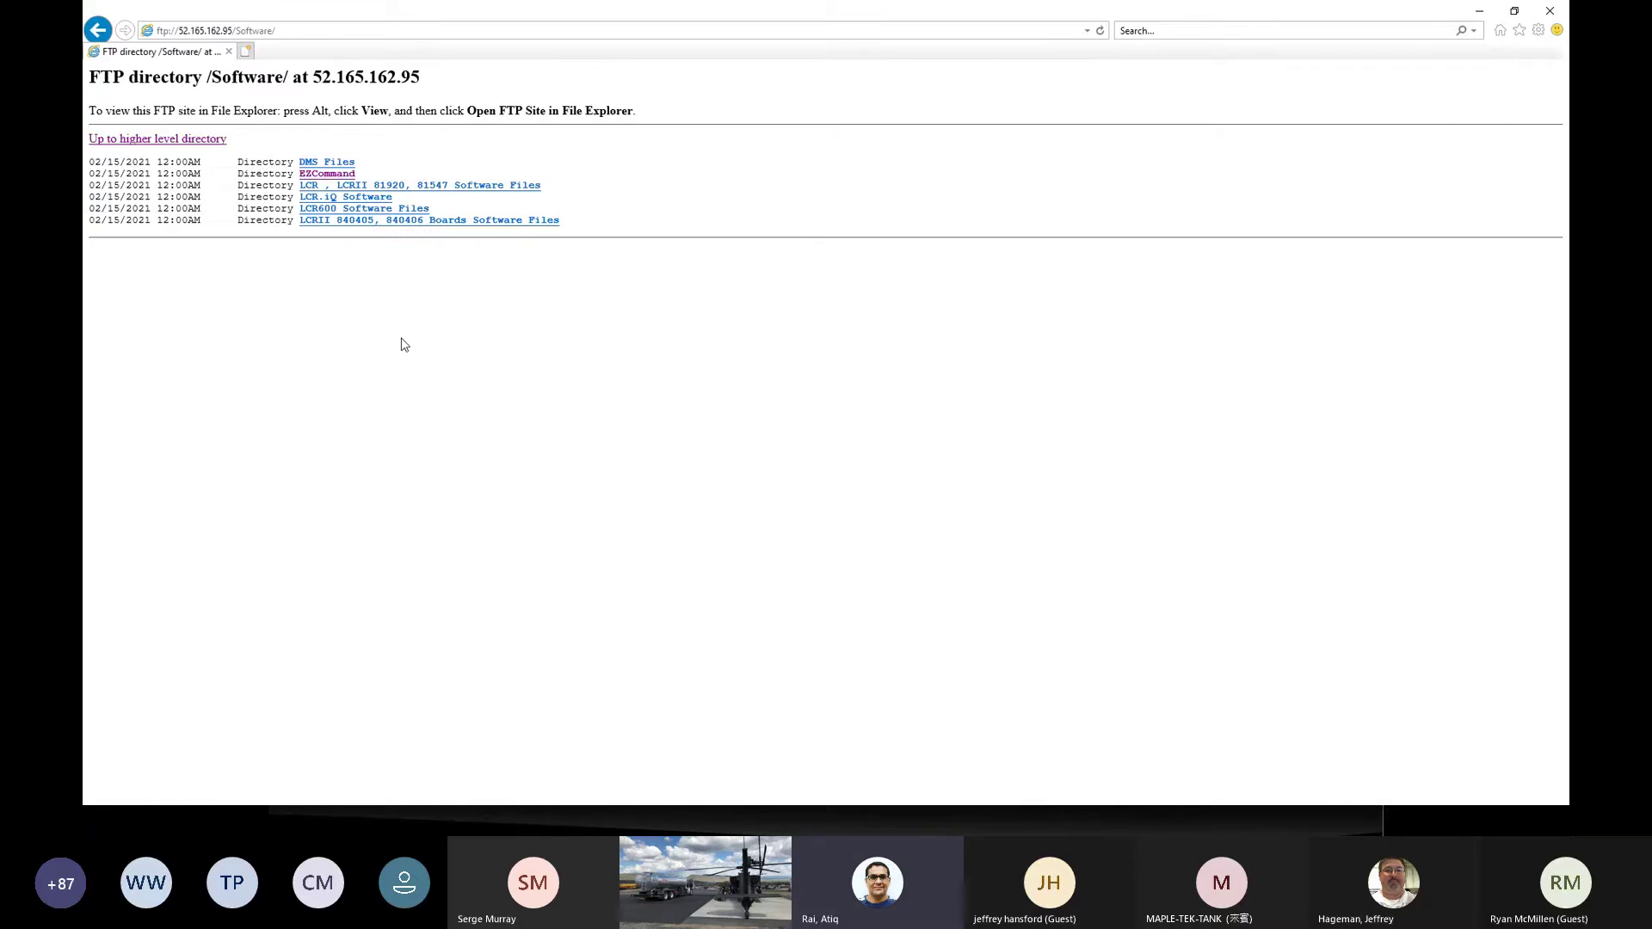
click(368, 221)
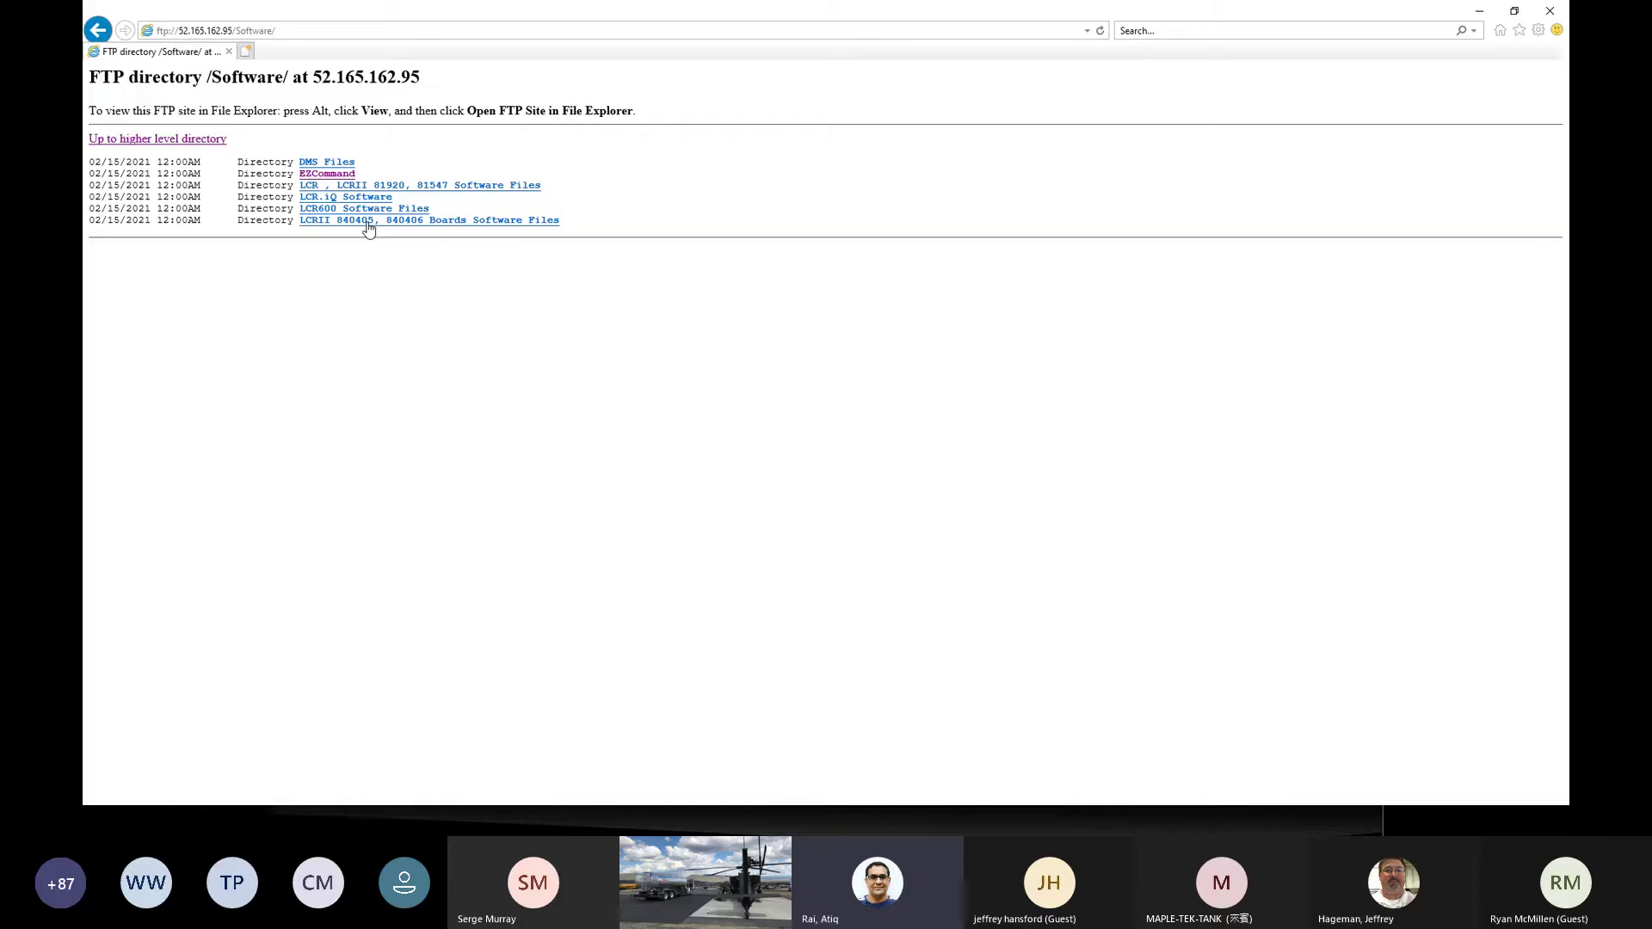
scroll(783, 352, down, 4)
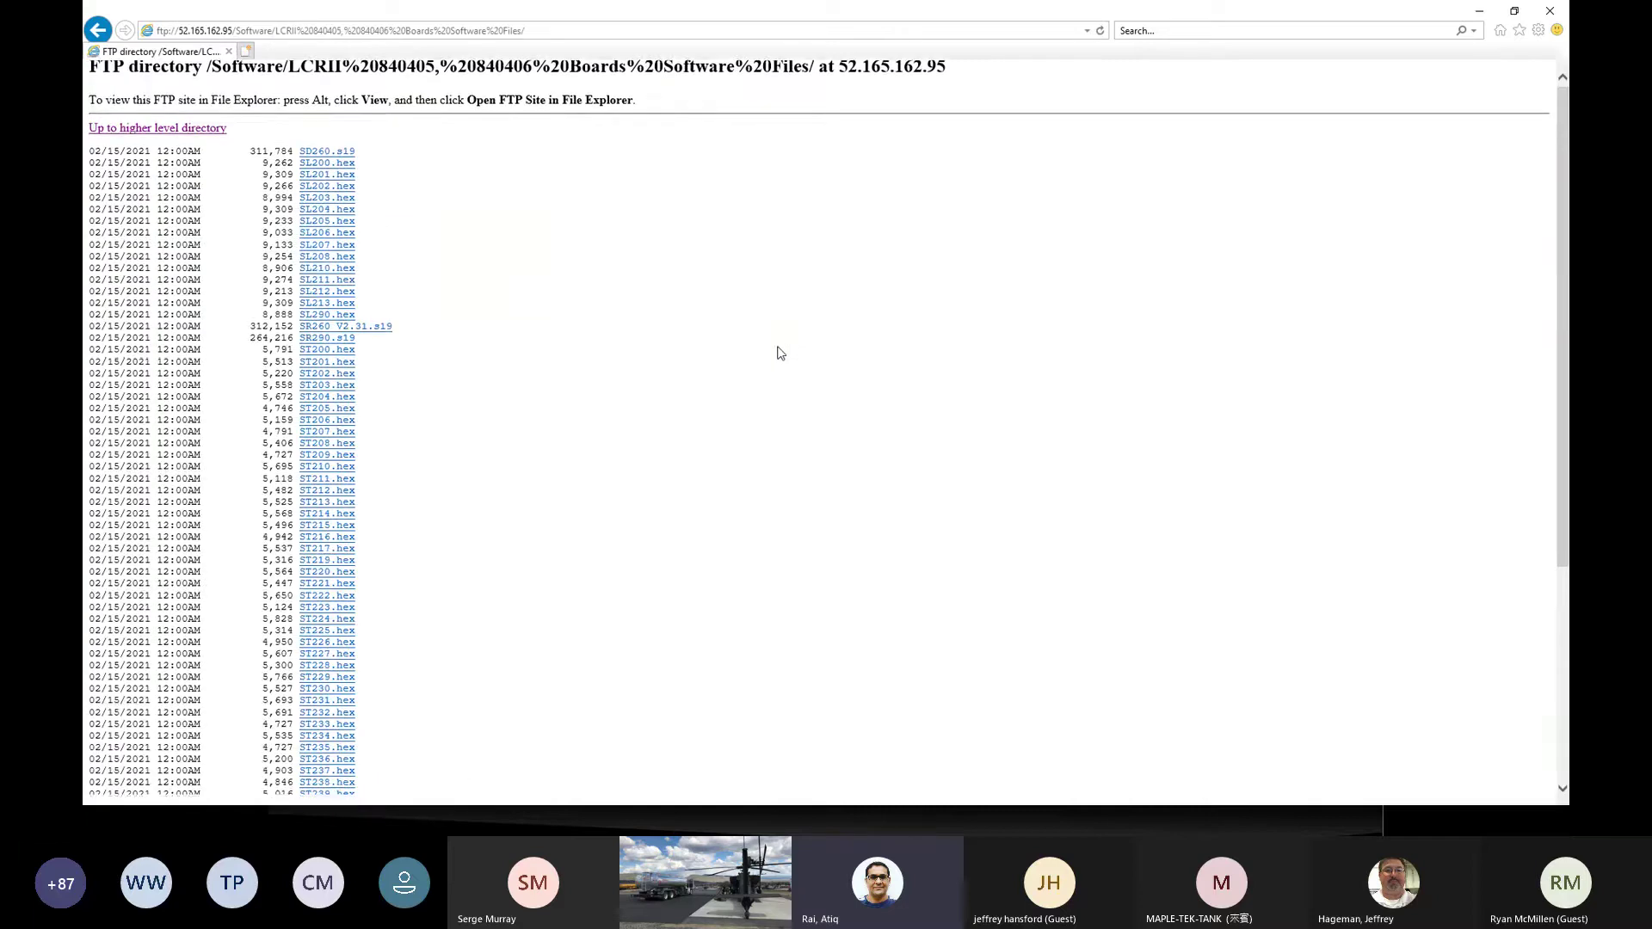
scroll(783, 353, up, 4)
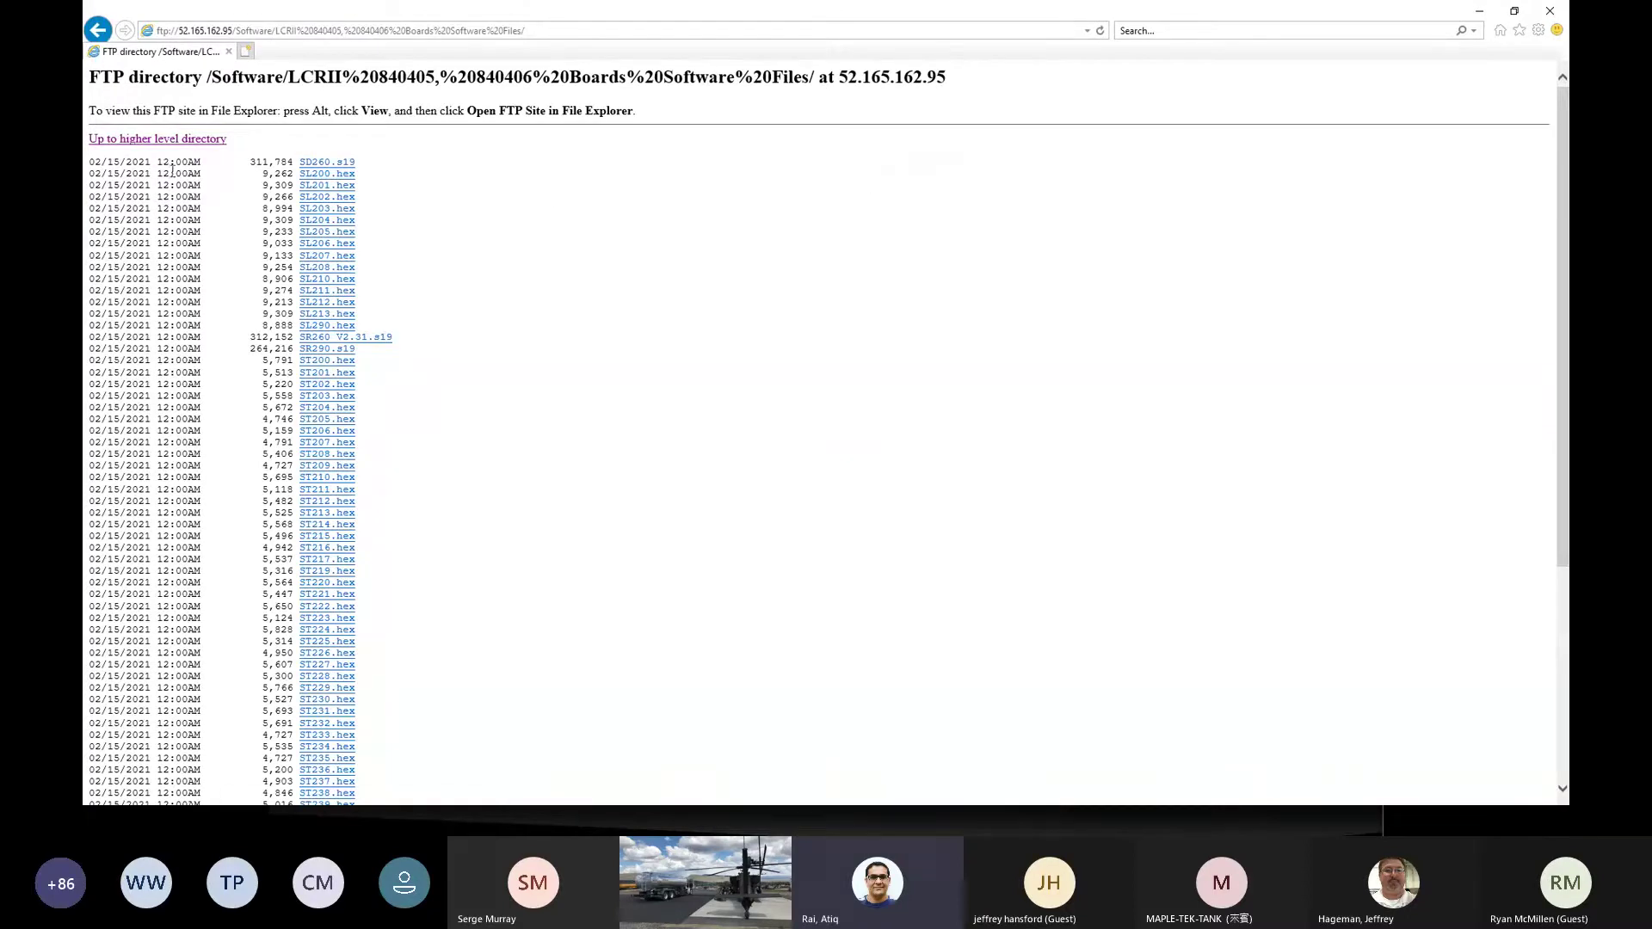
Open the LCR600 Software Files directory and copy its FTP address
click(179, 141)
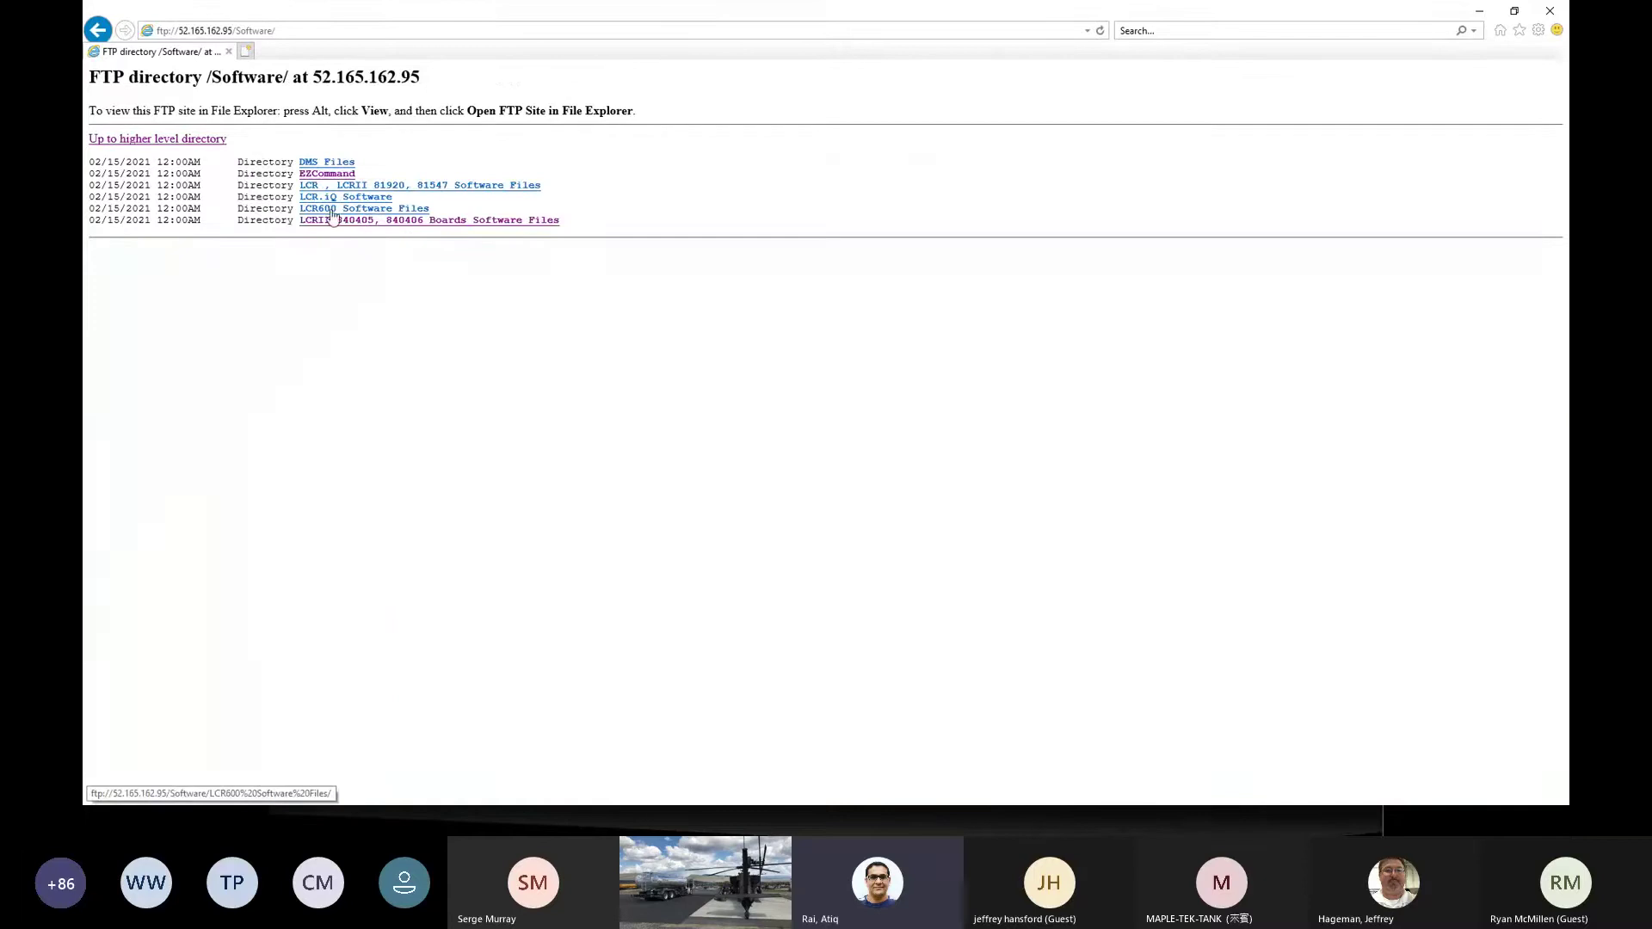
click(335, 211)
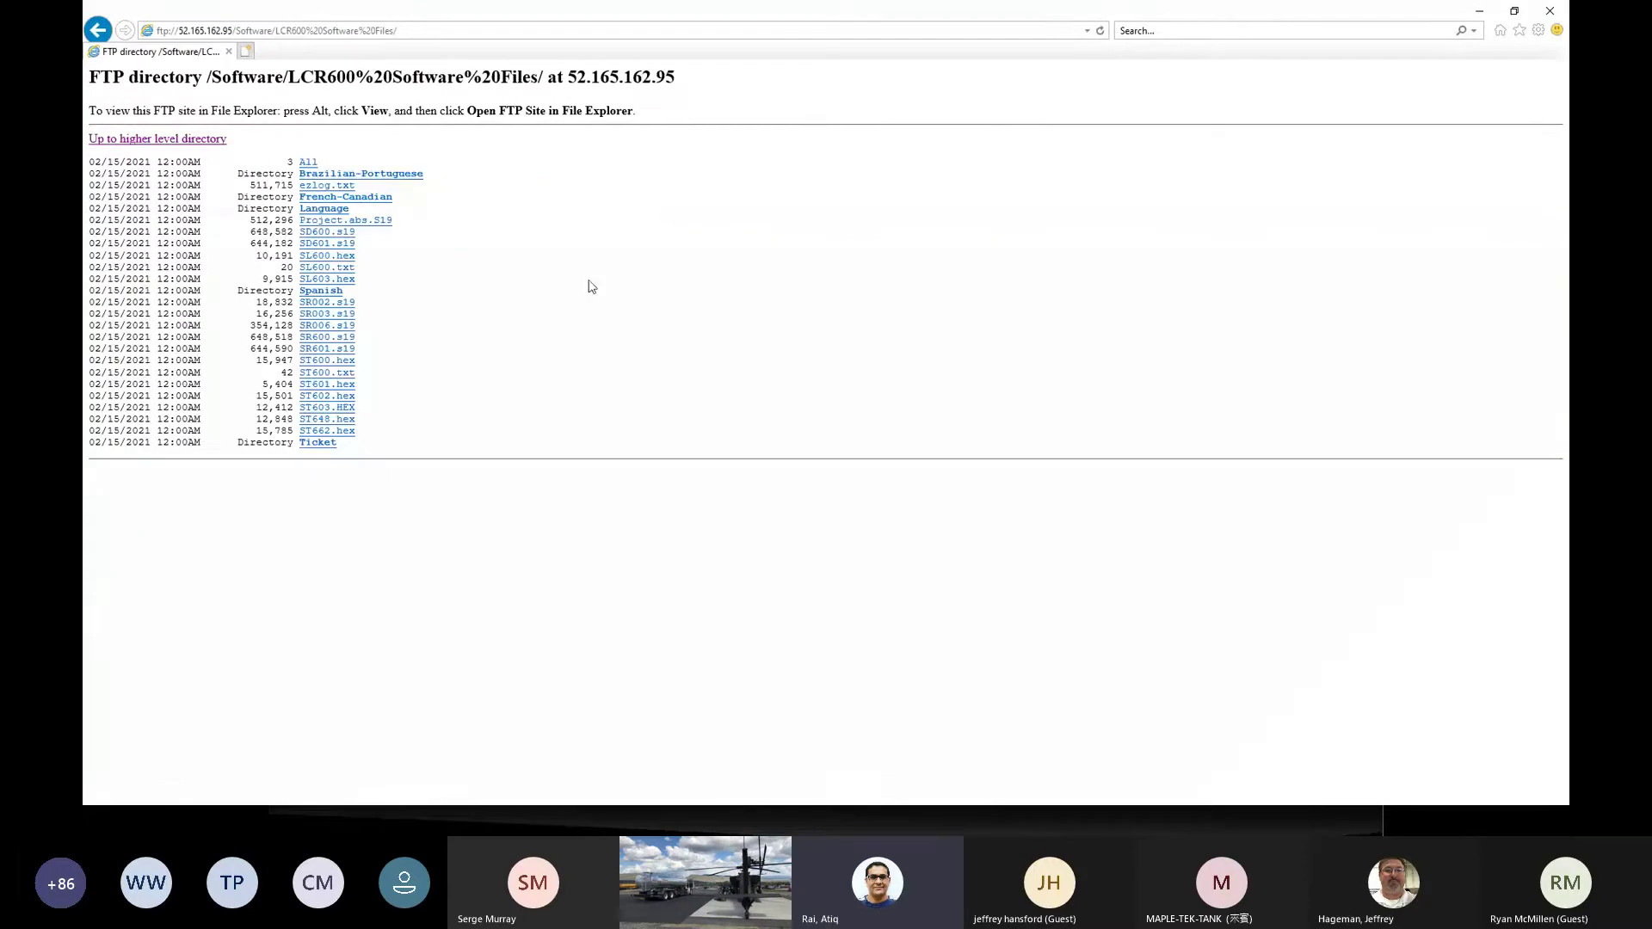
click(450, 30)
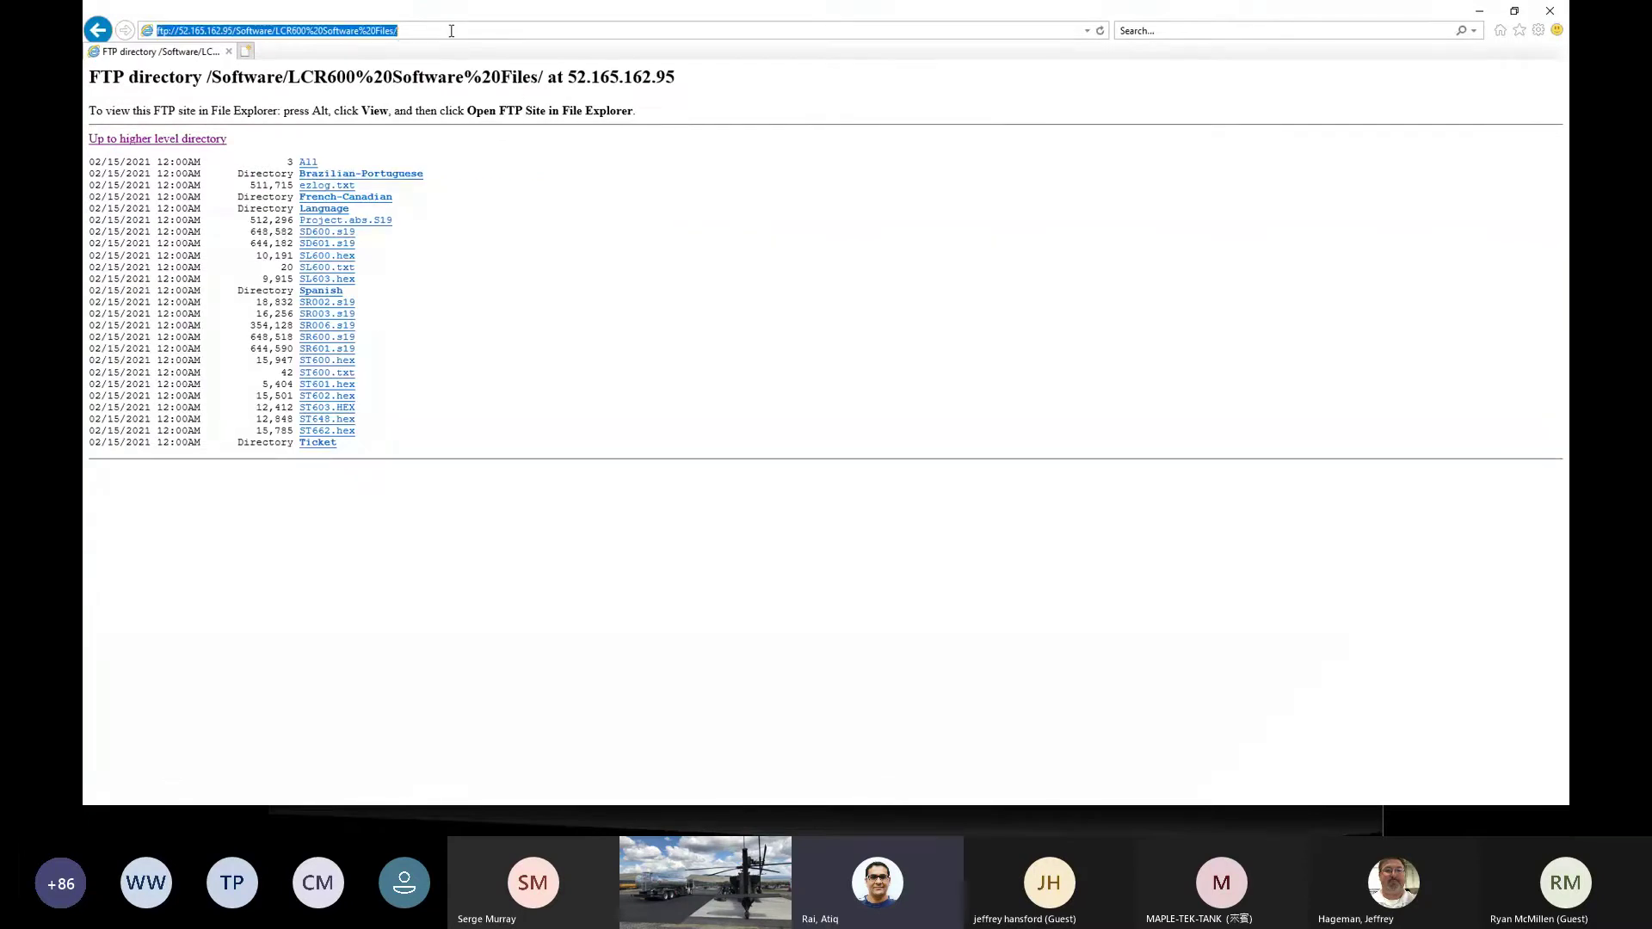
right_click(370, 32)
click(430, 81)
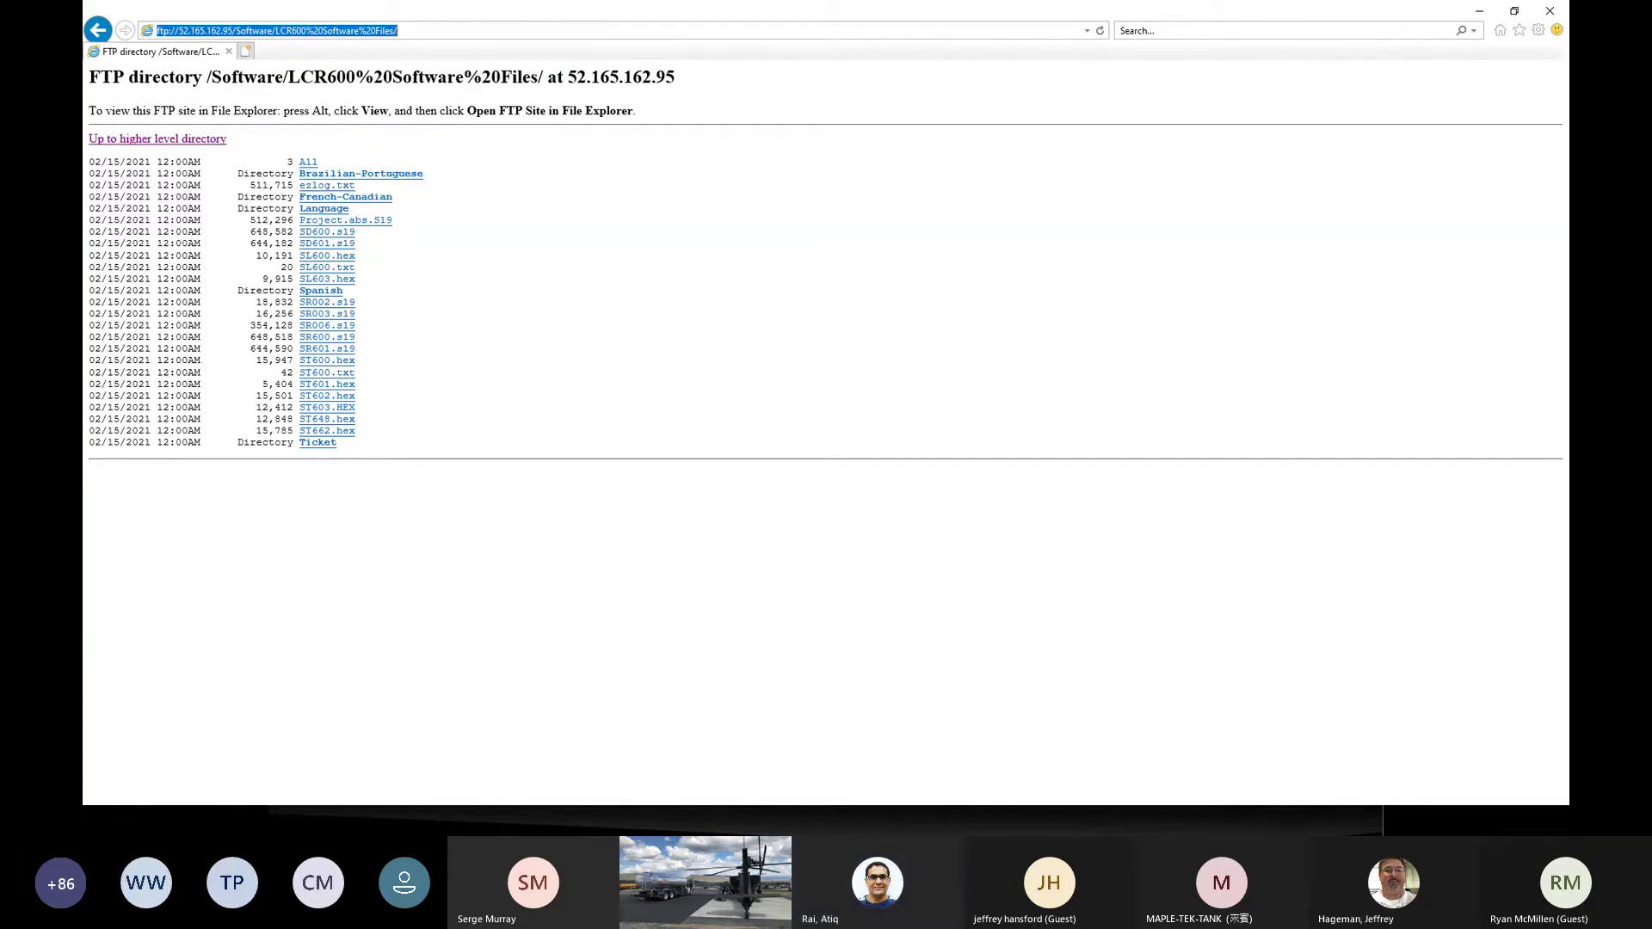
Open the copied LCR600 Software Files FTP address in a maximized File Explorer window
key(alt+Tab)
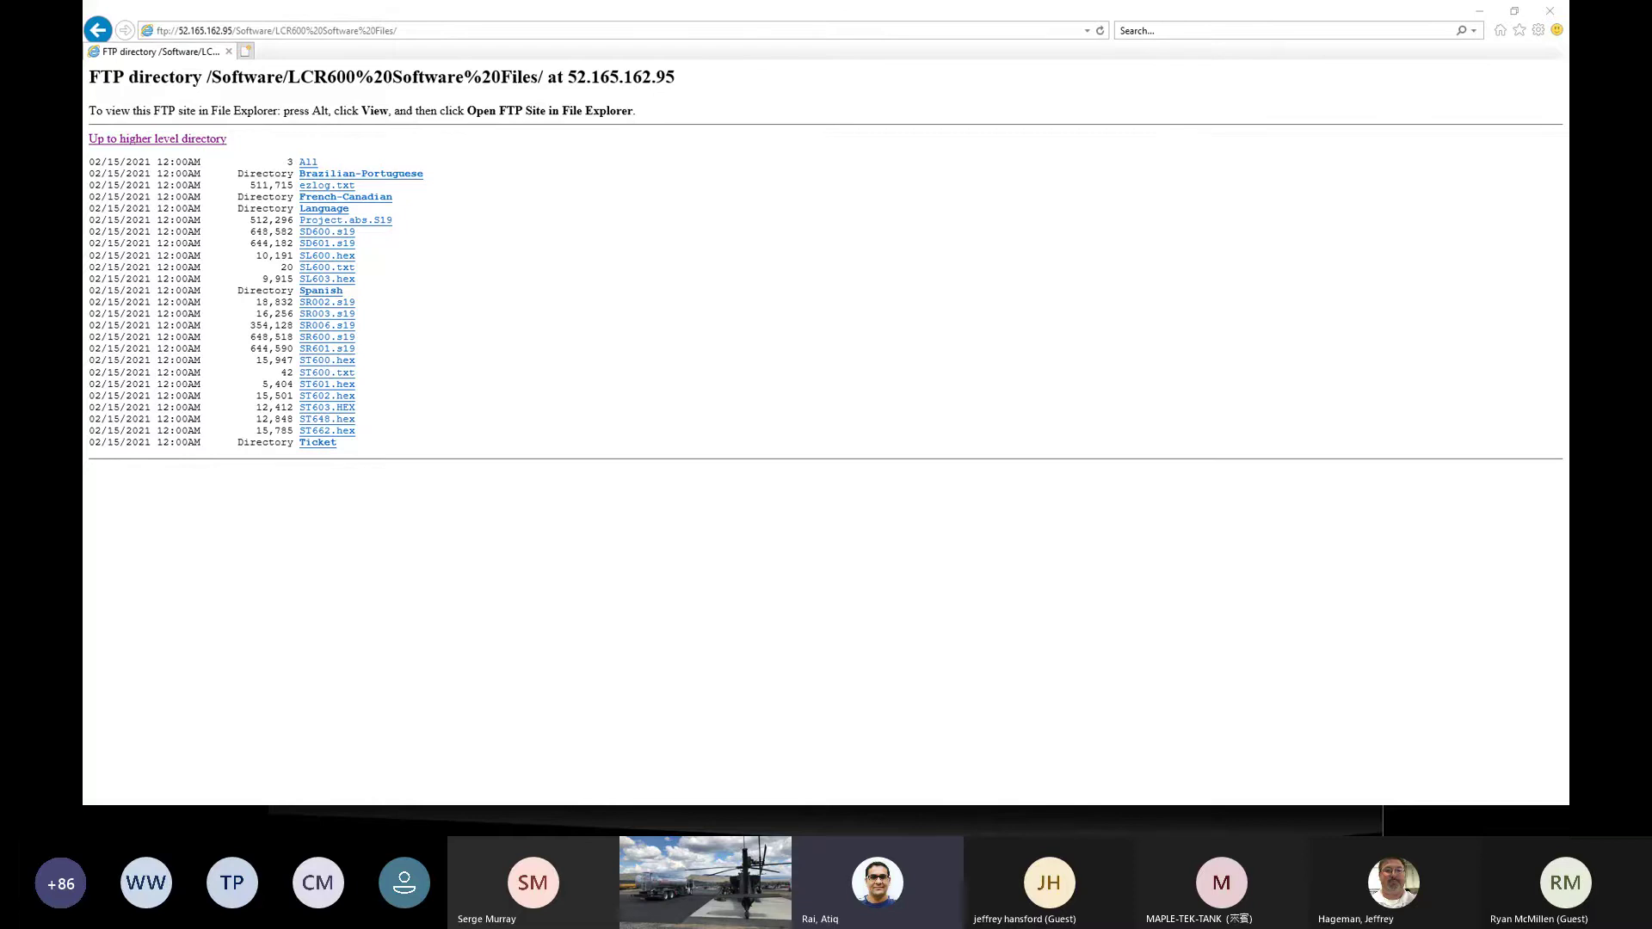
key(super+e)
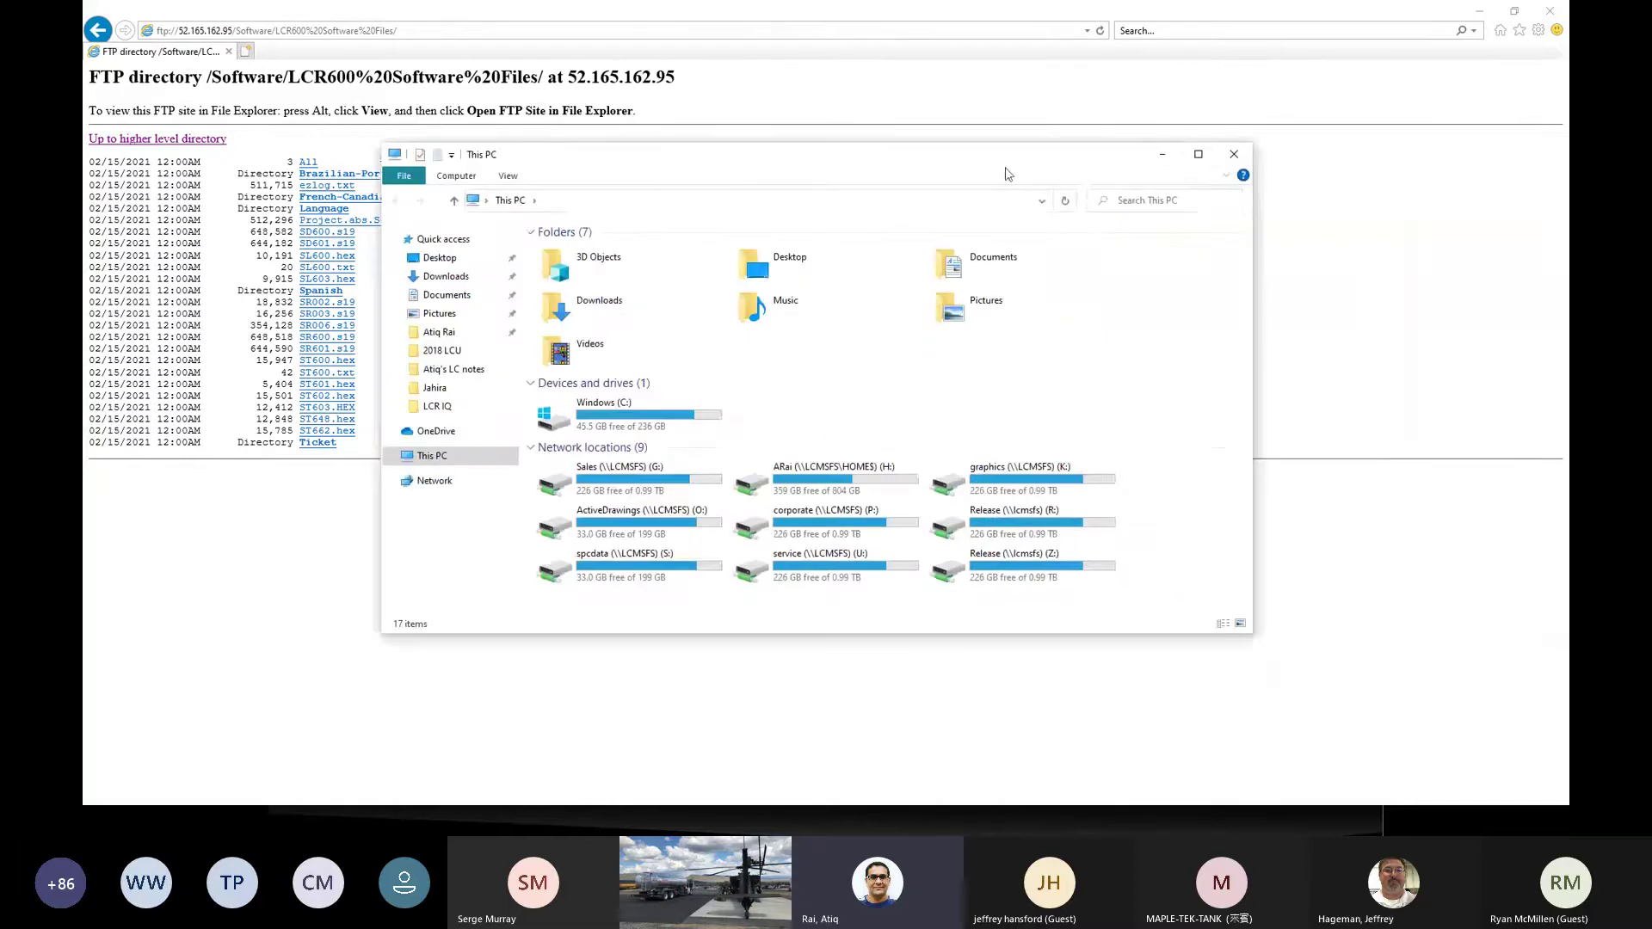
click(588, 202)
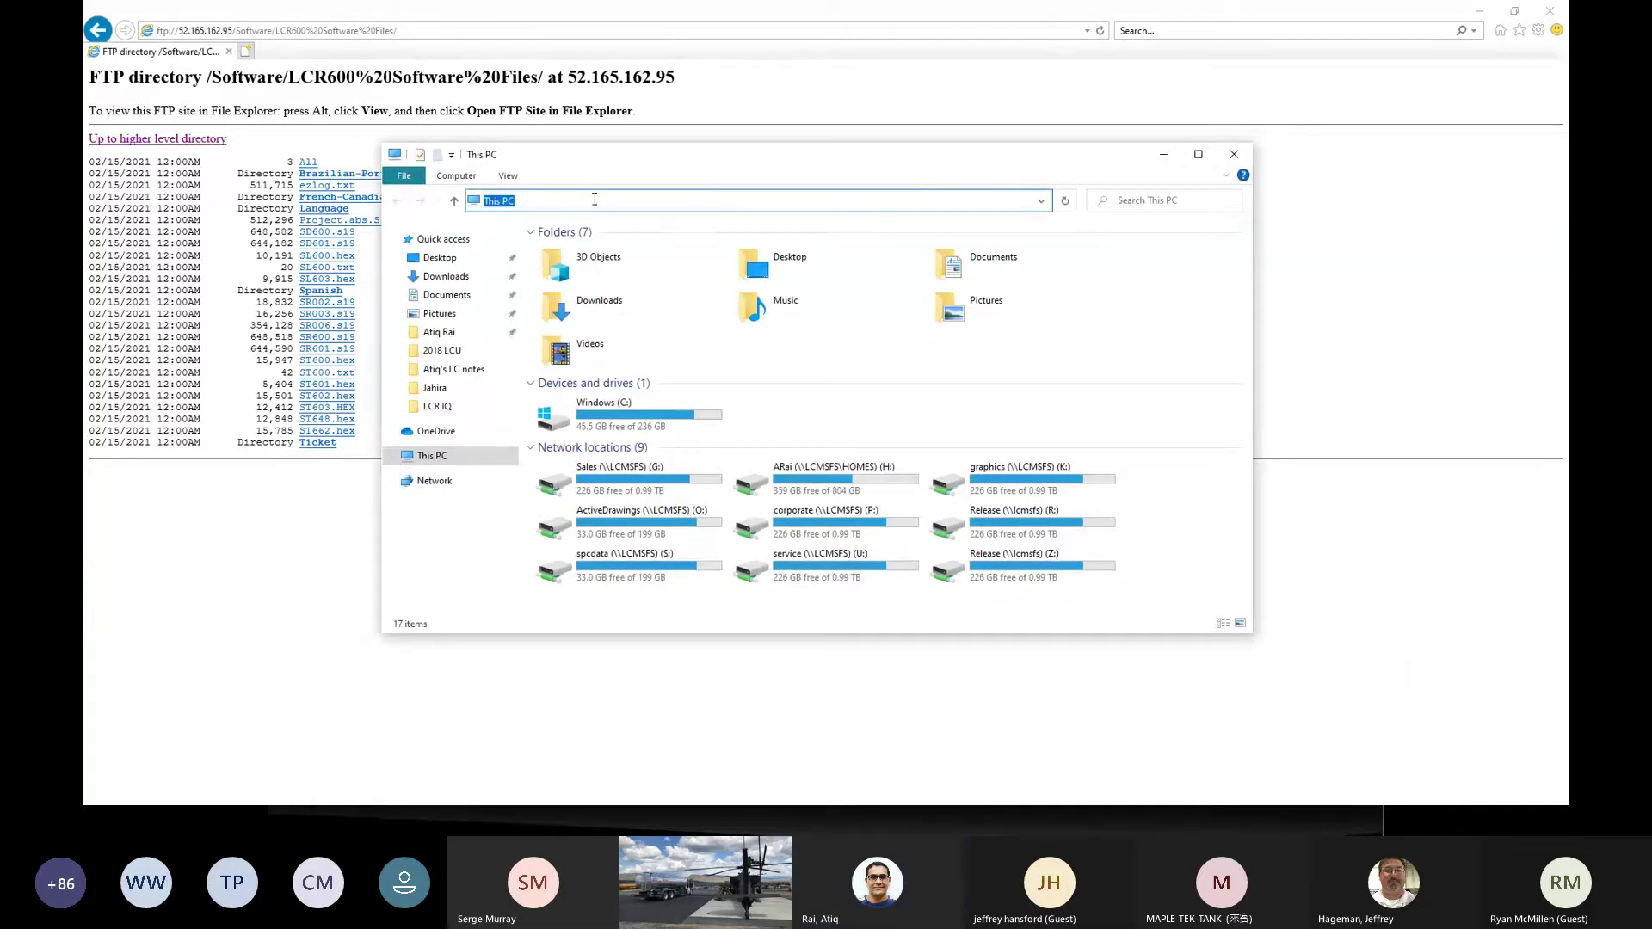
right_click(597, 198)
click(647, 265)
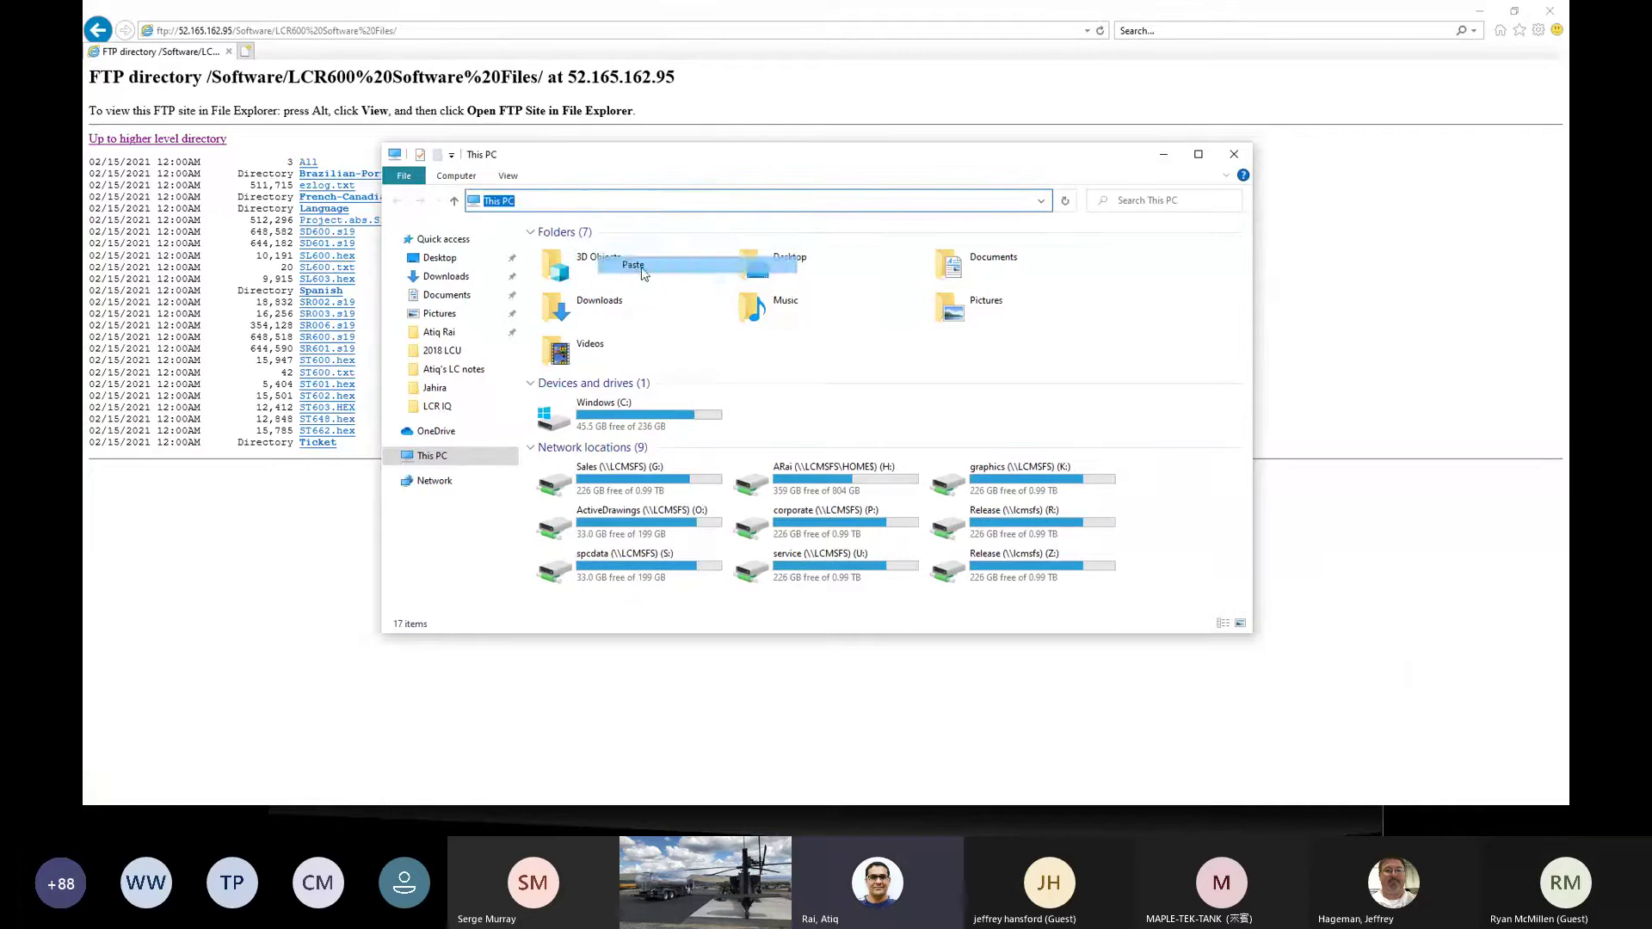
key(Return)
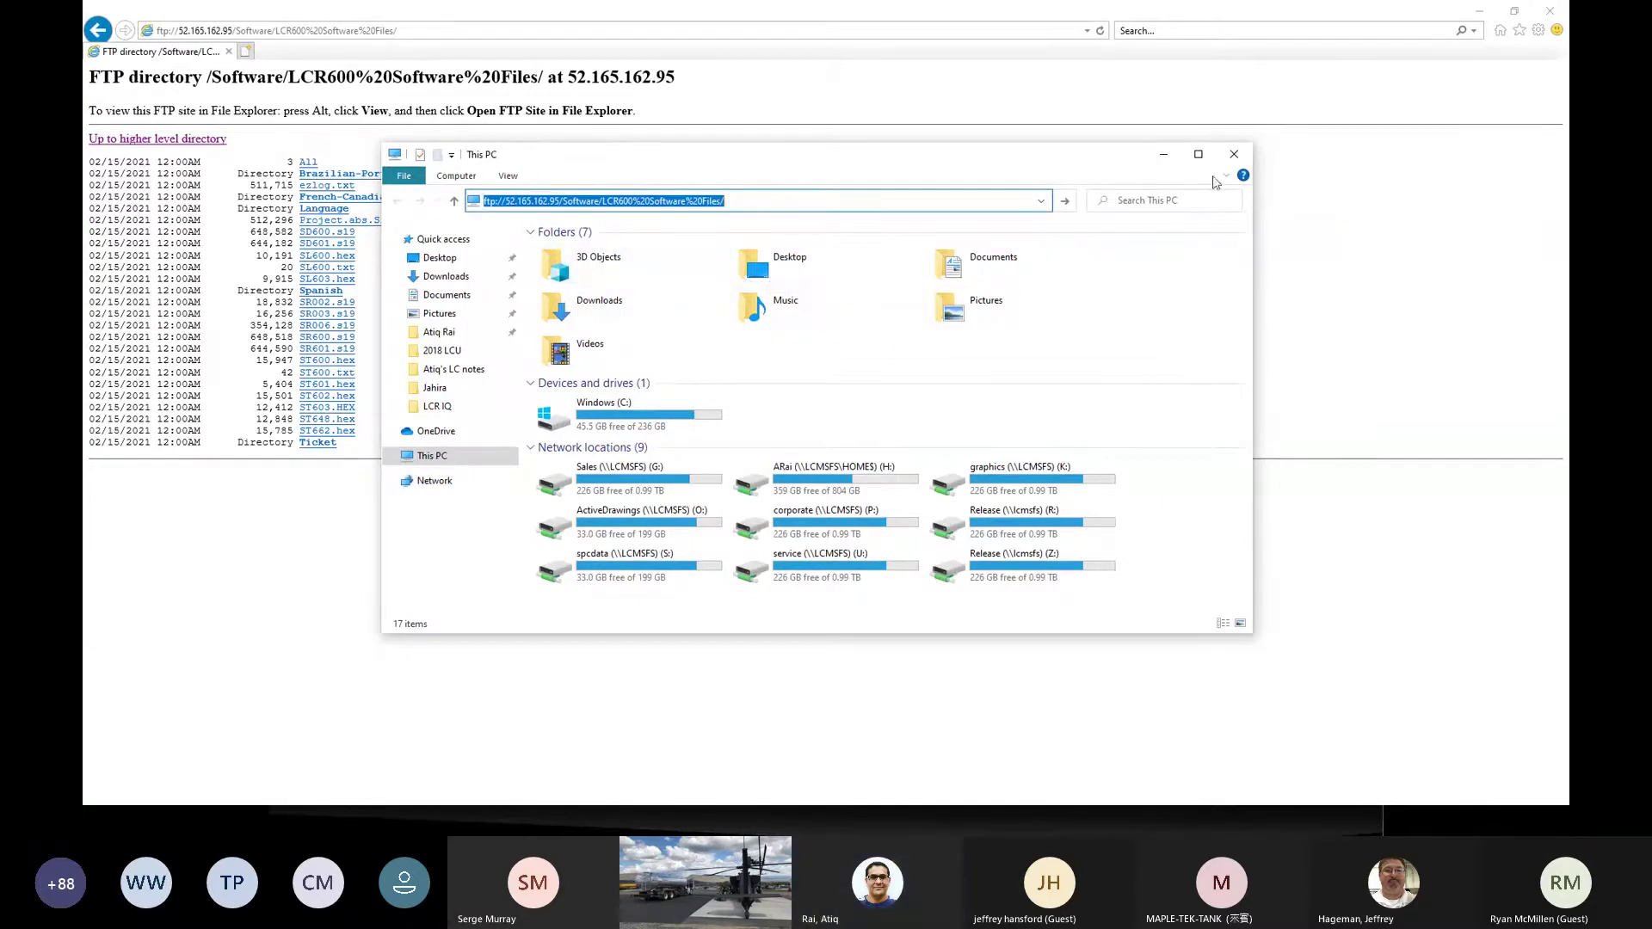
click(1198, 155)
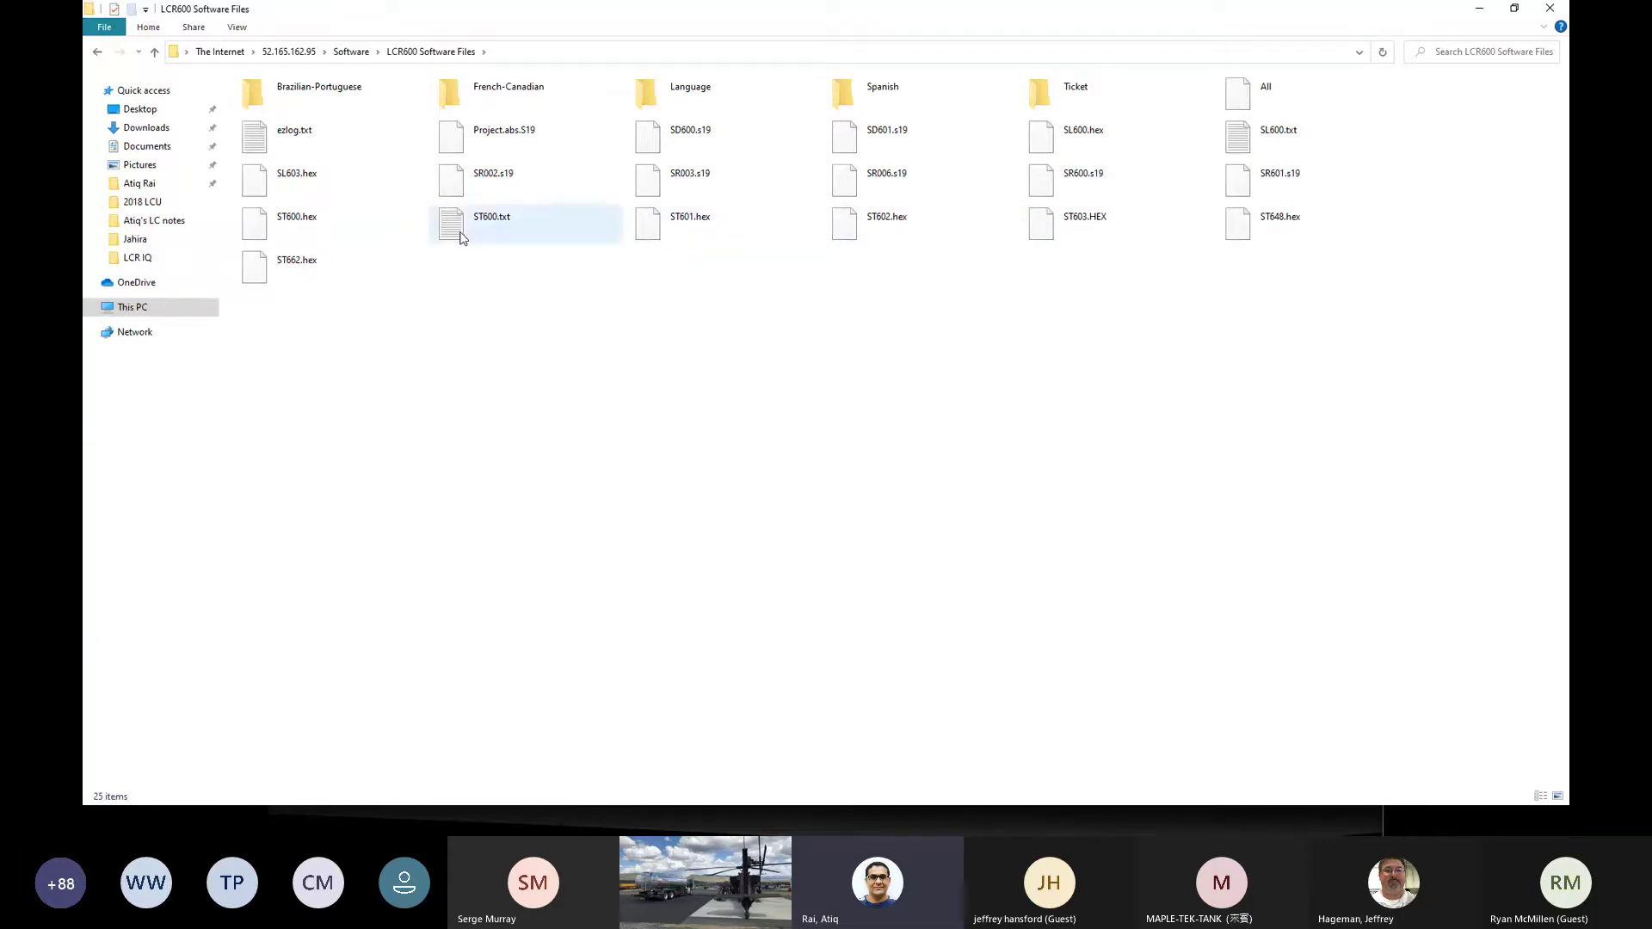
Select the SR600.s19 file together with the Ticket and Language folders and bring up their copy options
click(1051, 183)
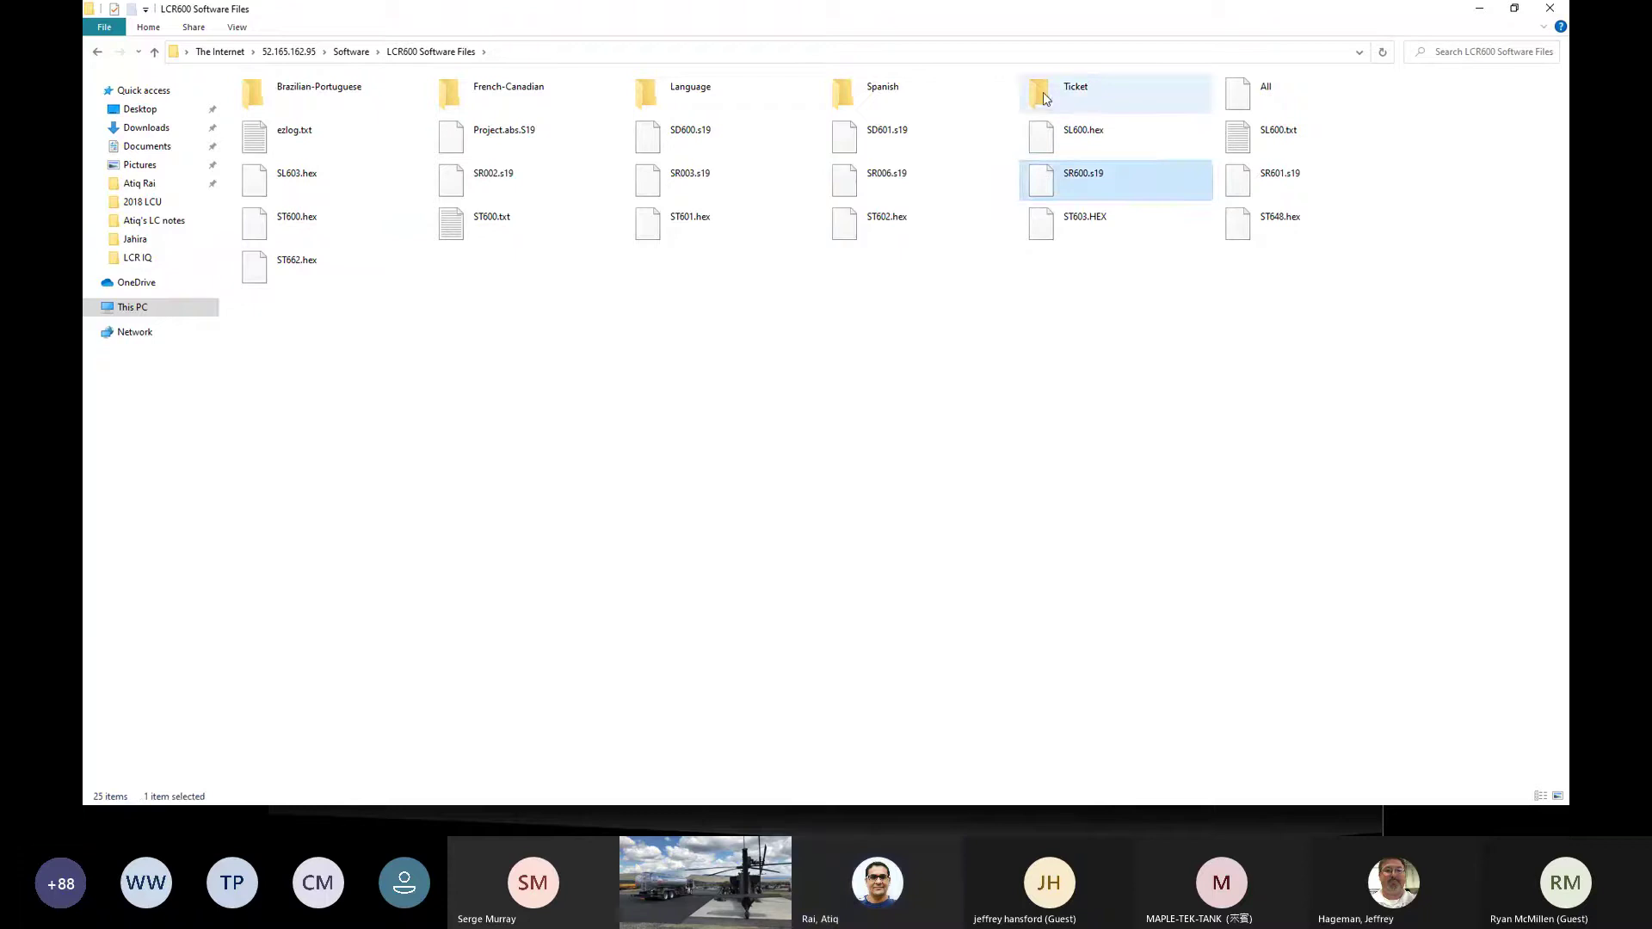
ctrl+click(1043, 91)
ctrl+click(652, 99)
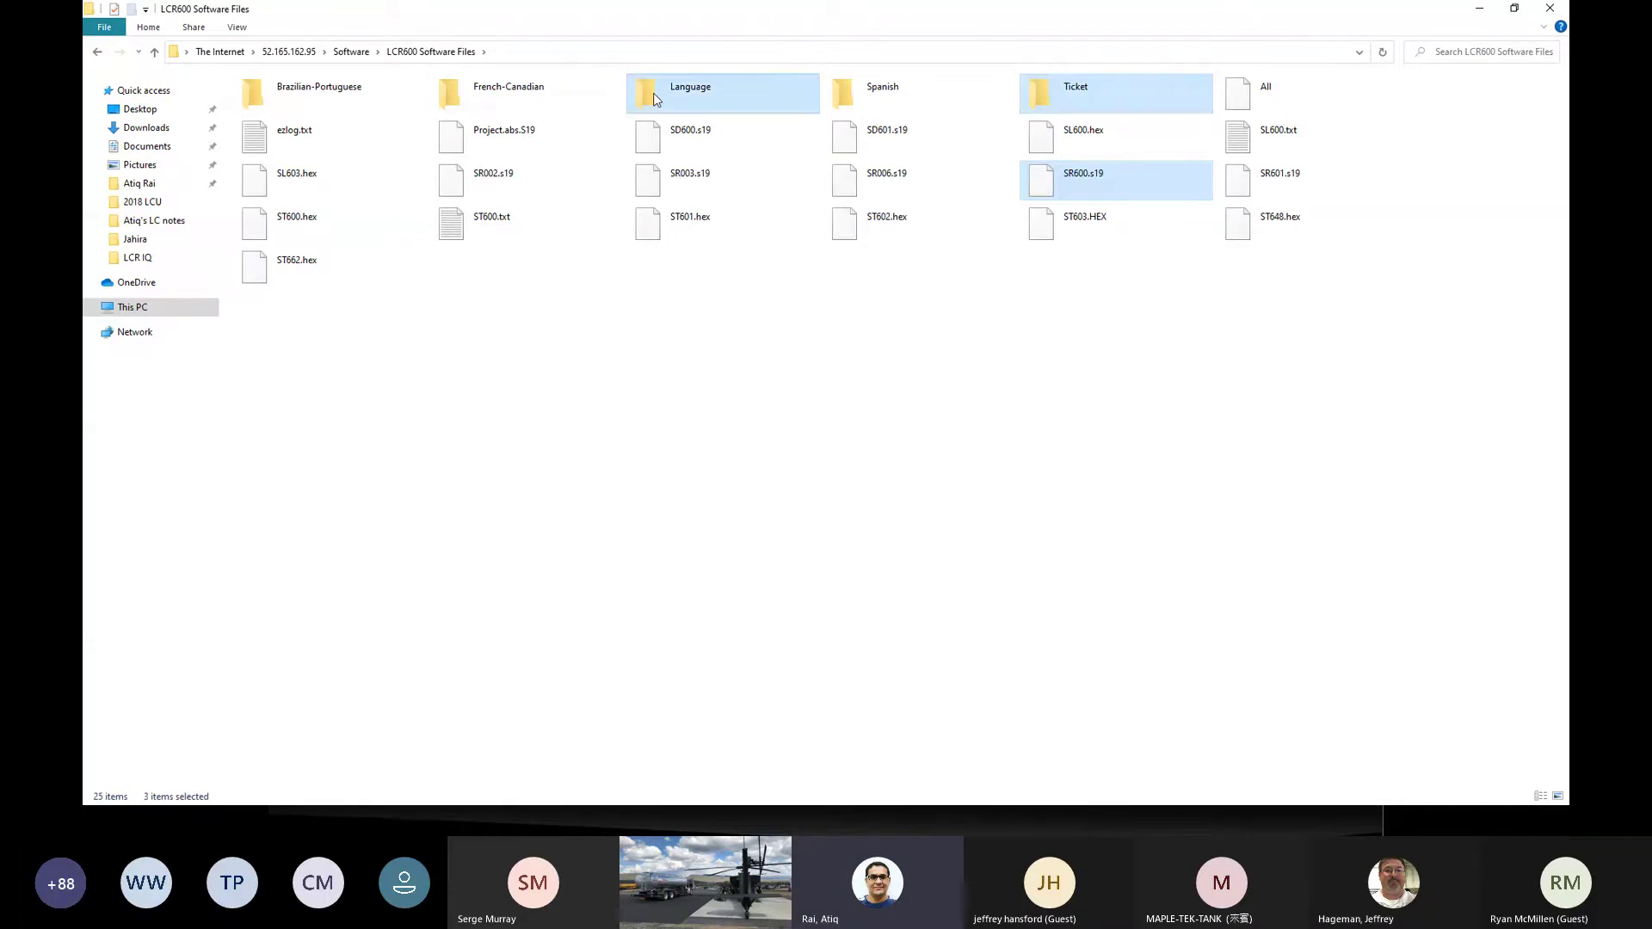
right_click(654, 99)
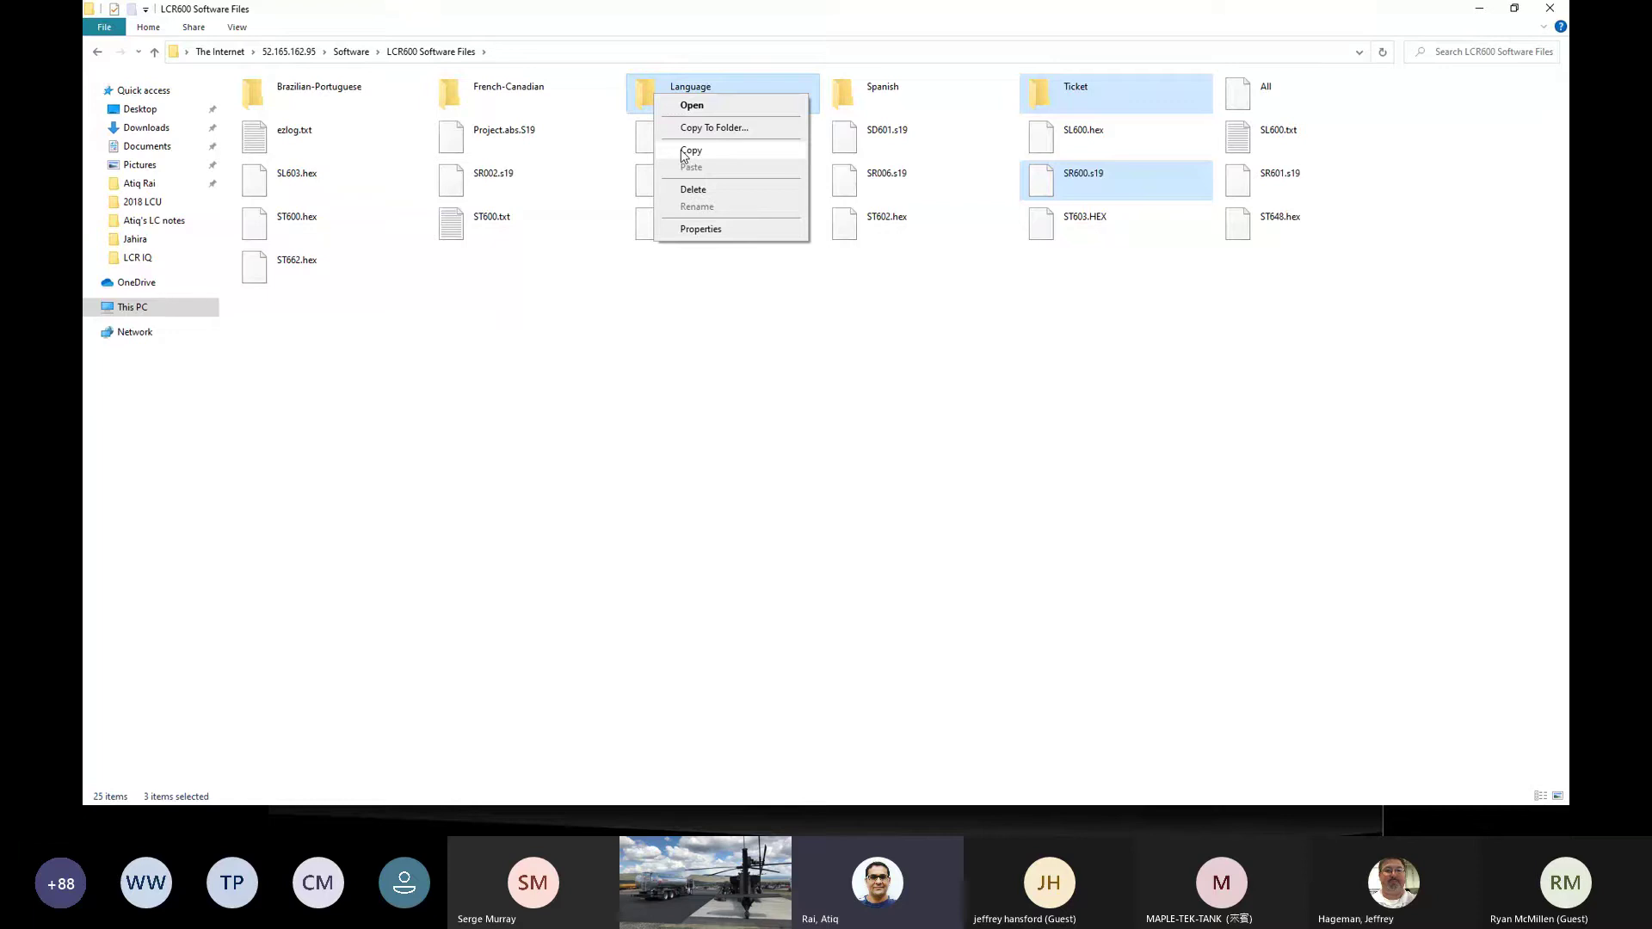
click(850, 440)
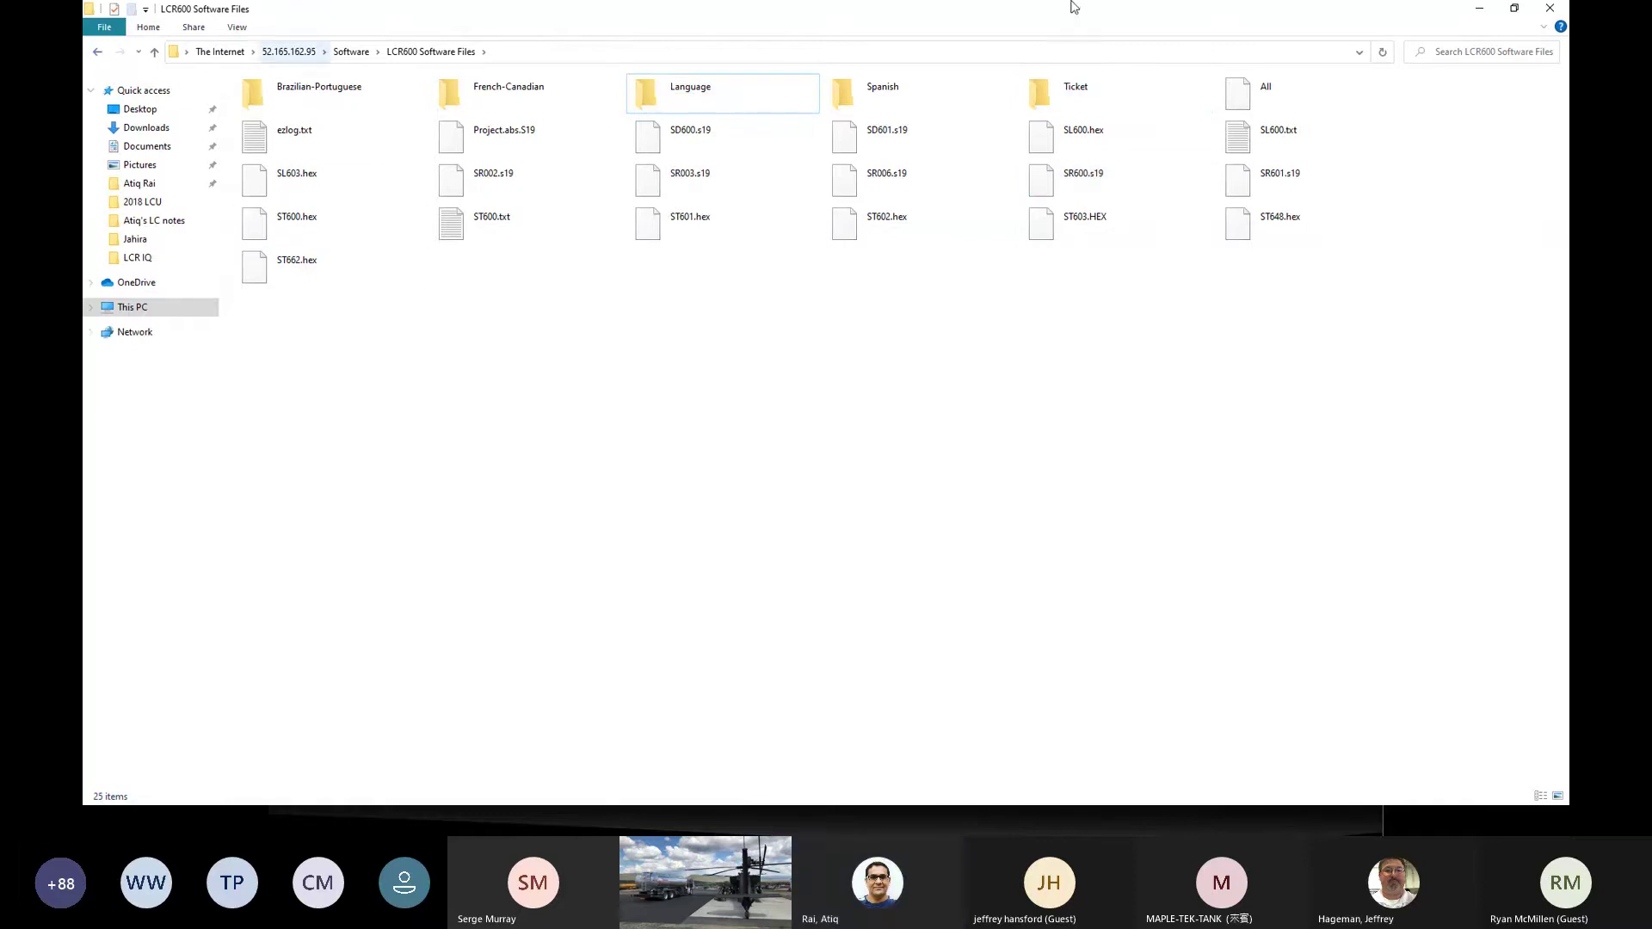
Switch back to Internet Explorer and open EZCommand.zip from the FTP site's Software/EZCommand directory without saving it
key(alt+Tab)
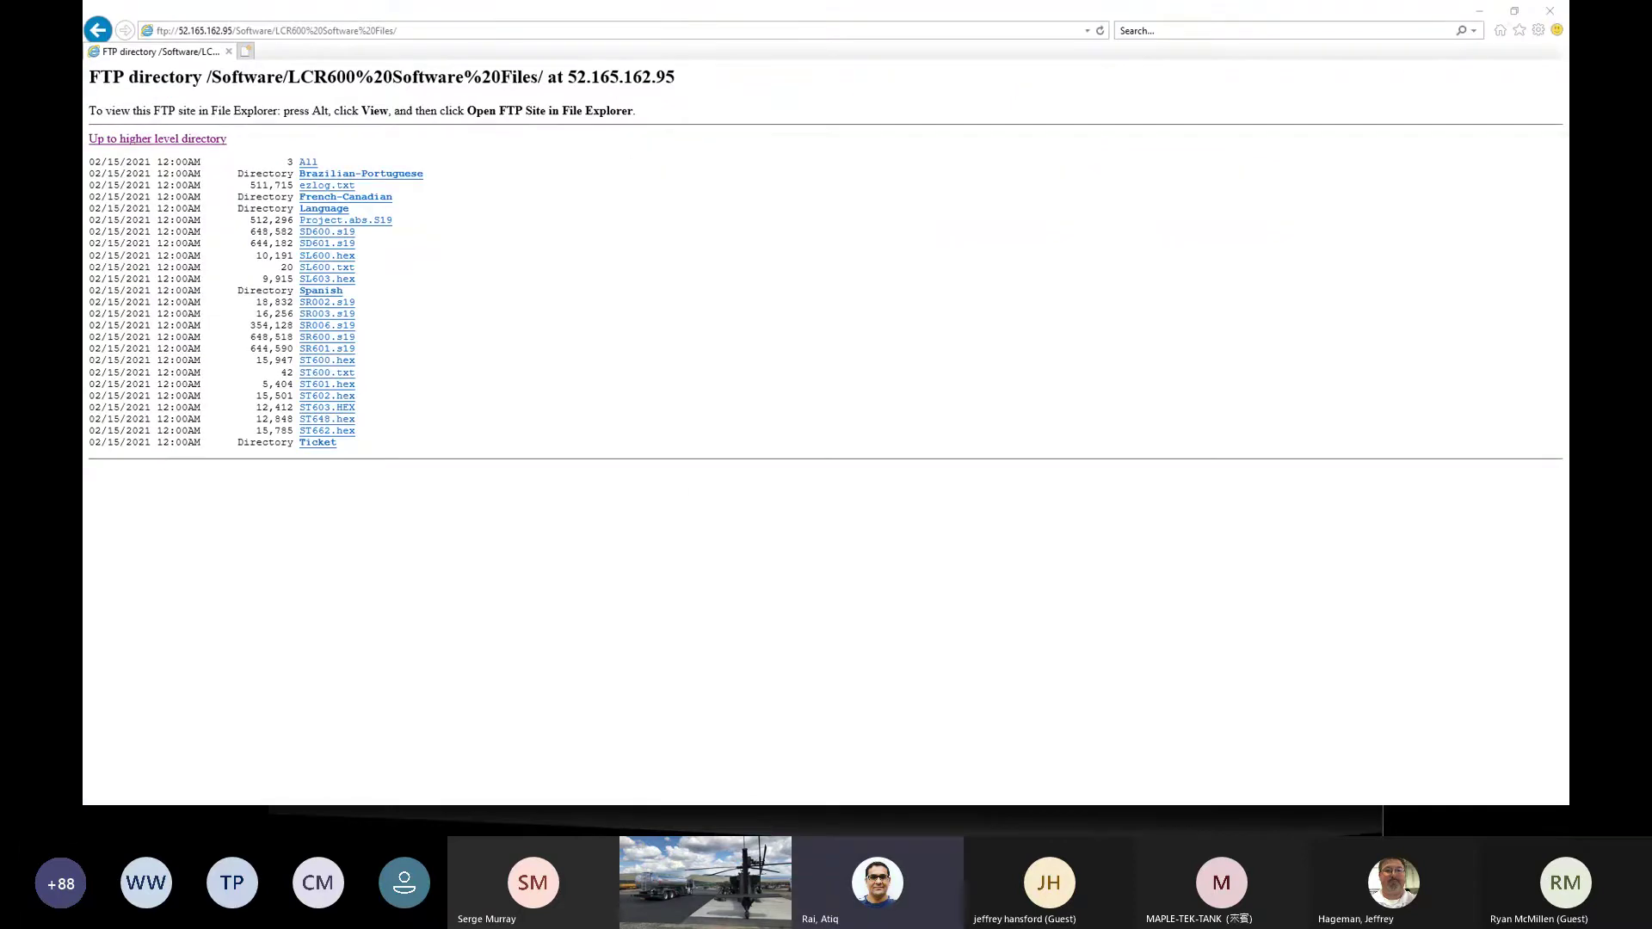
click(115, 141)
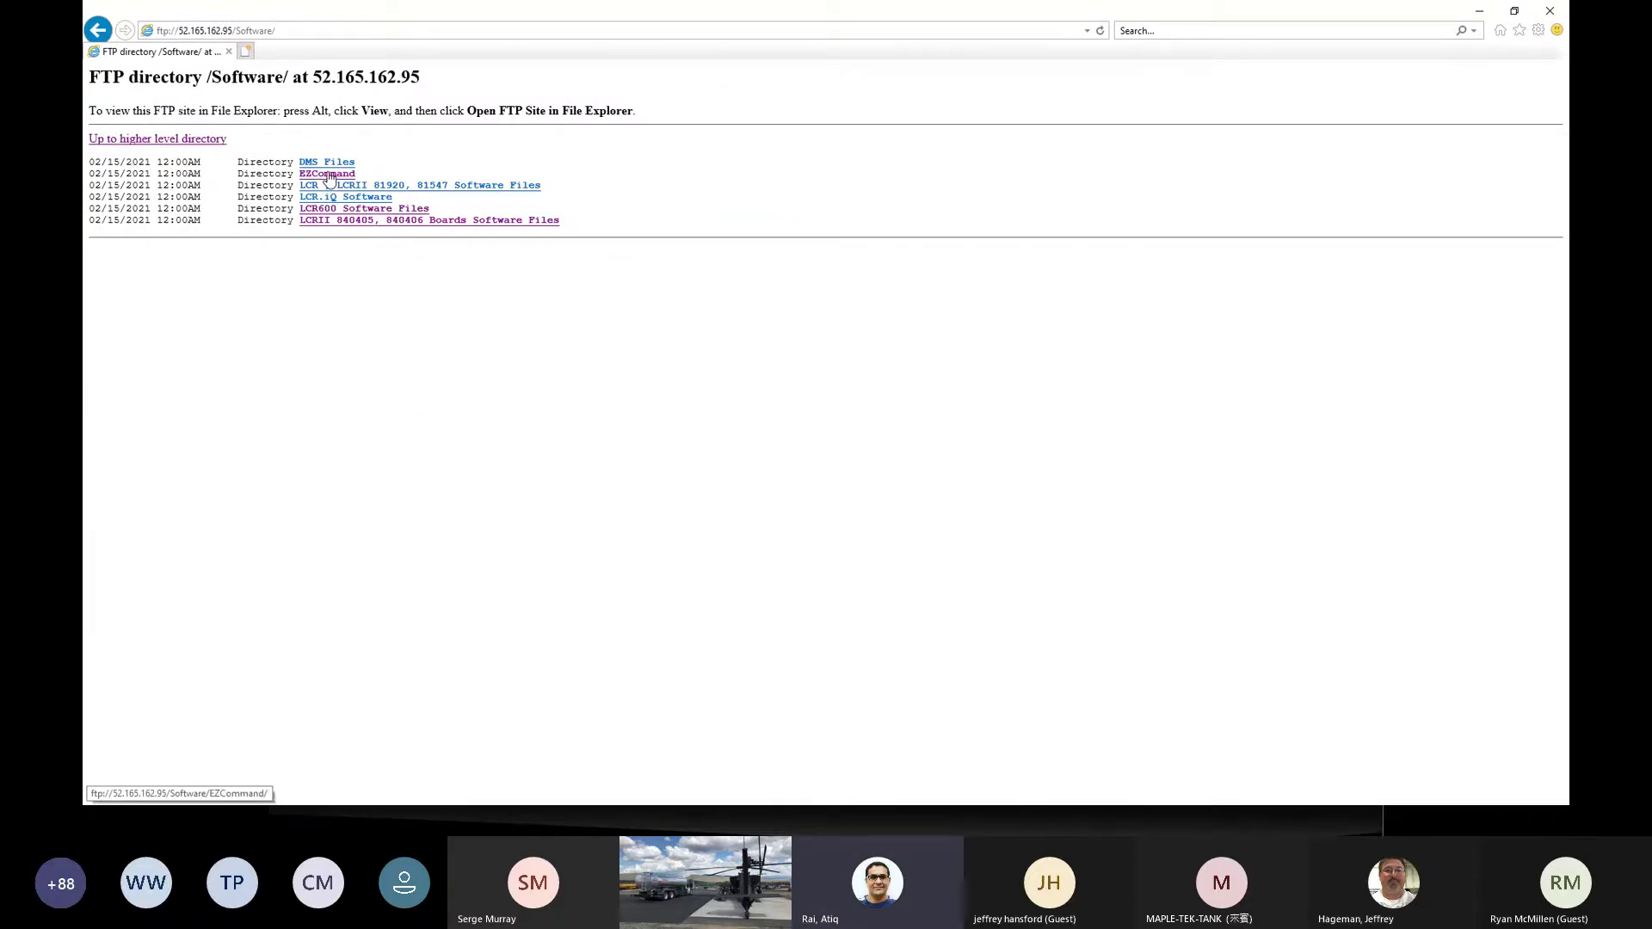
click(328, 174)
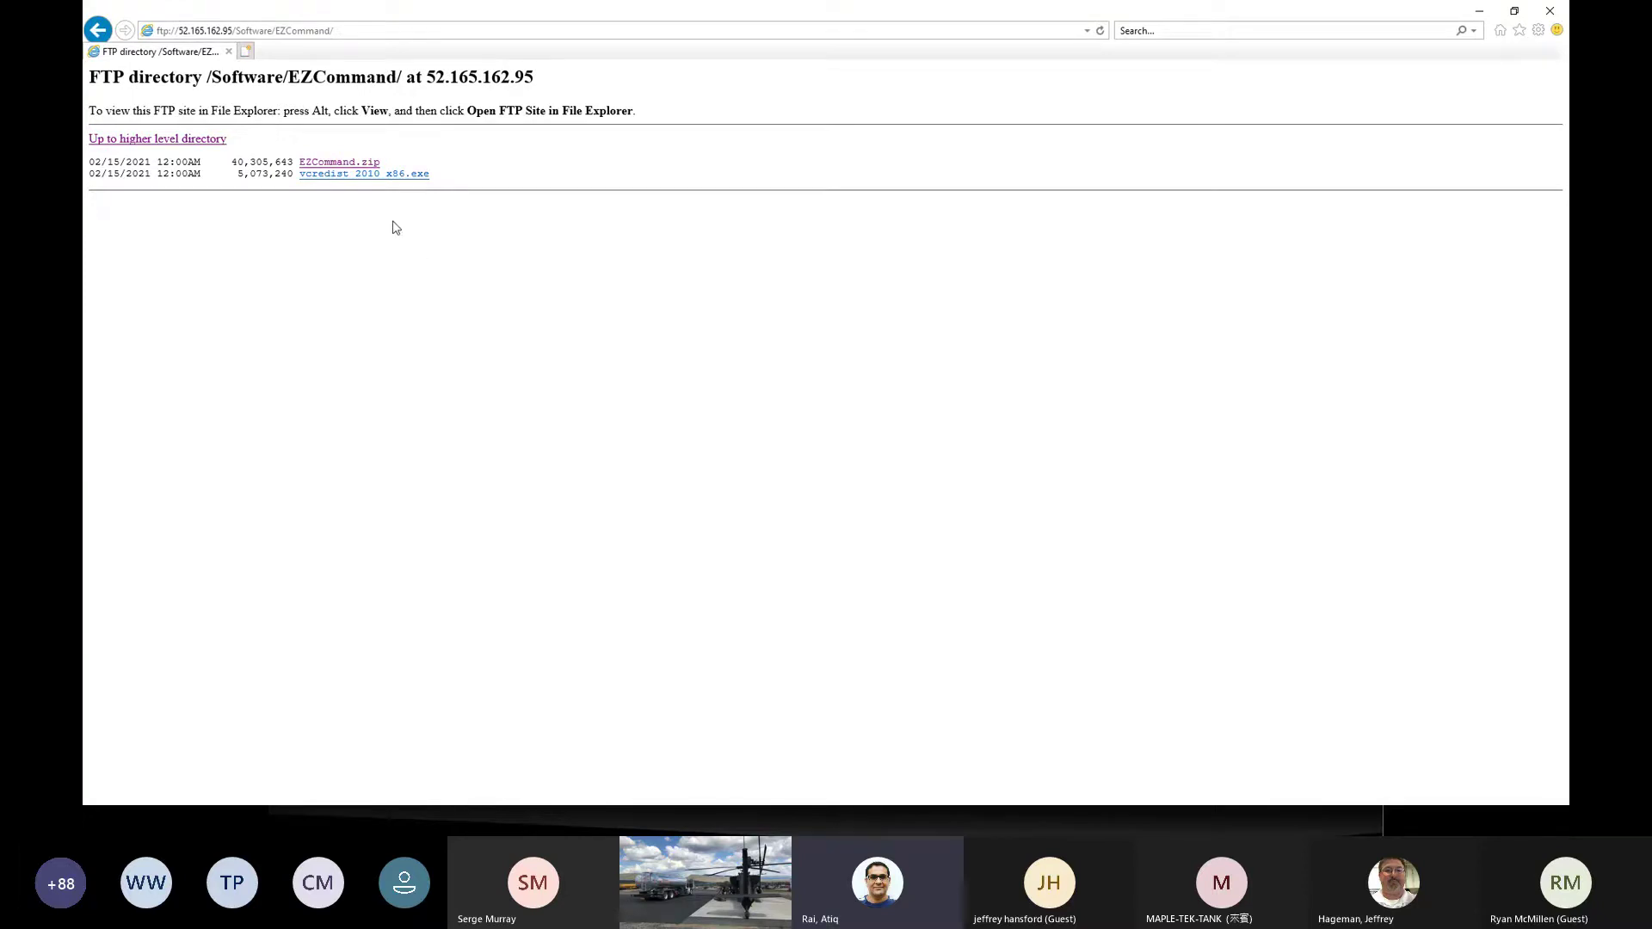
click(334, 166)
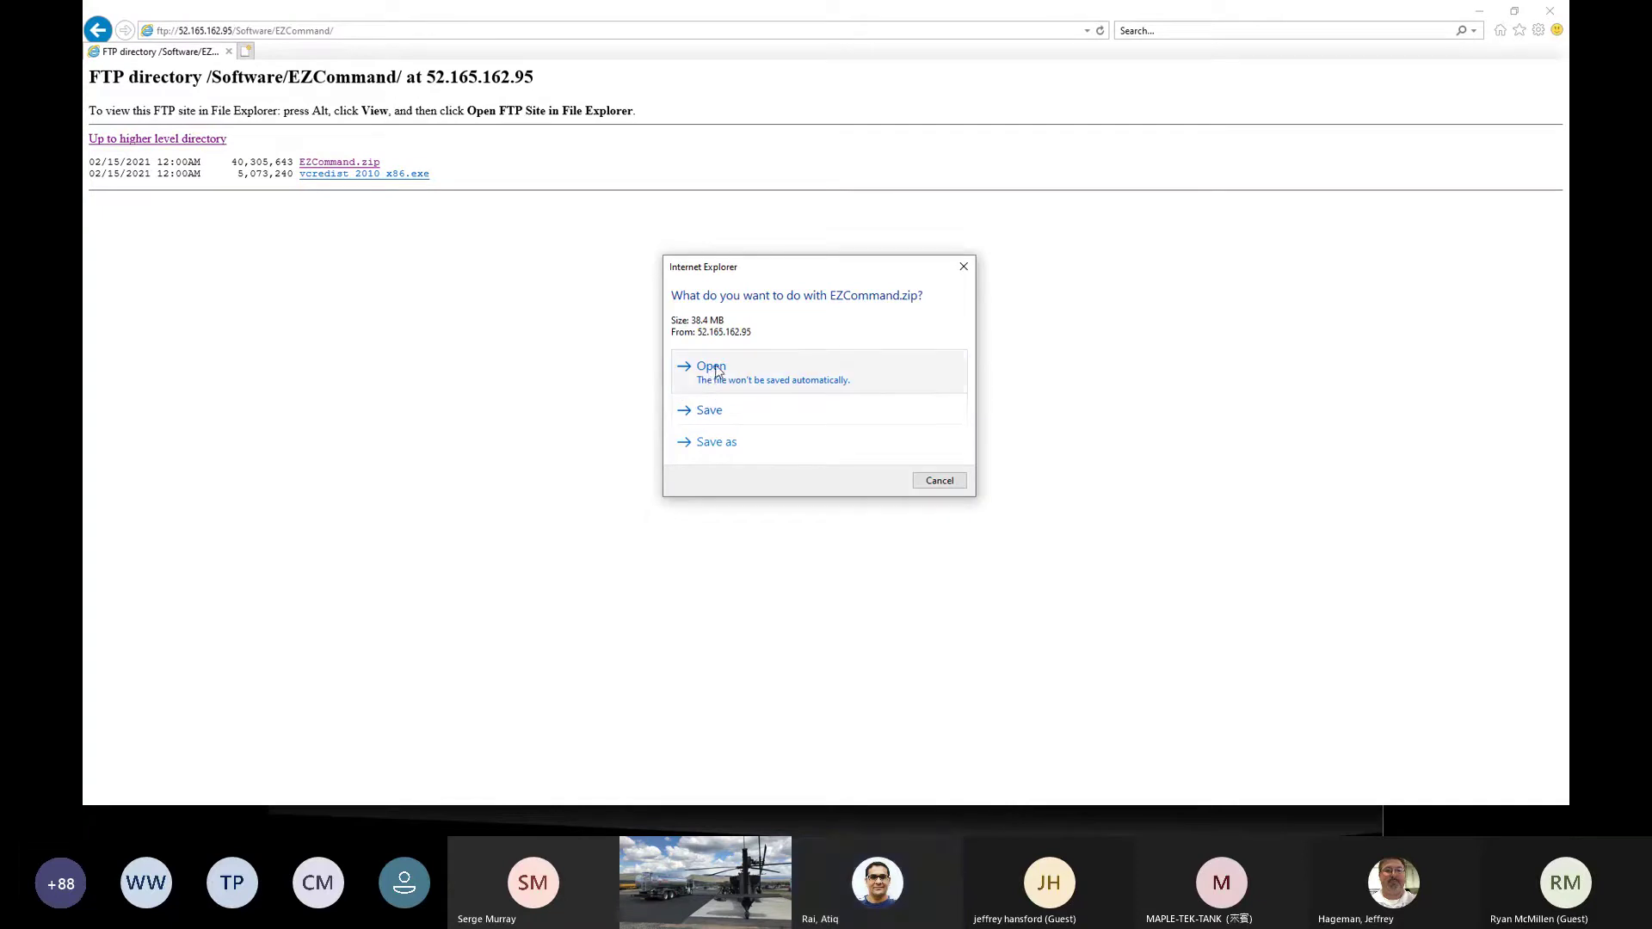
click(719, 370)
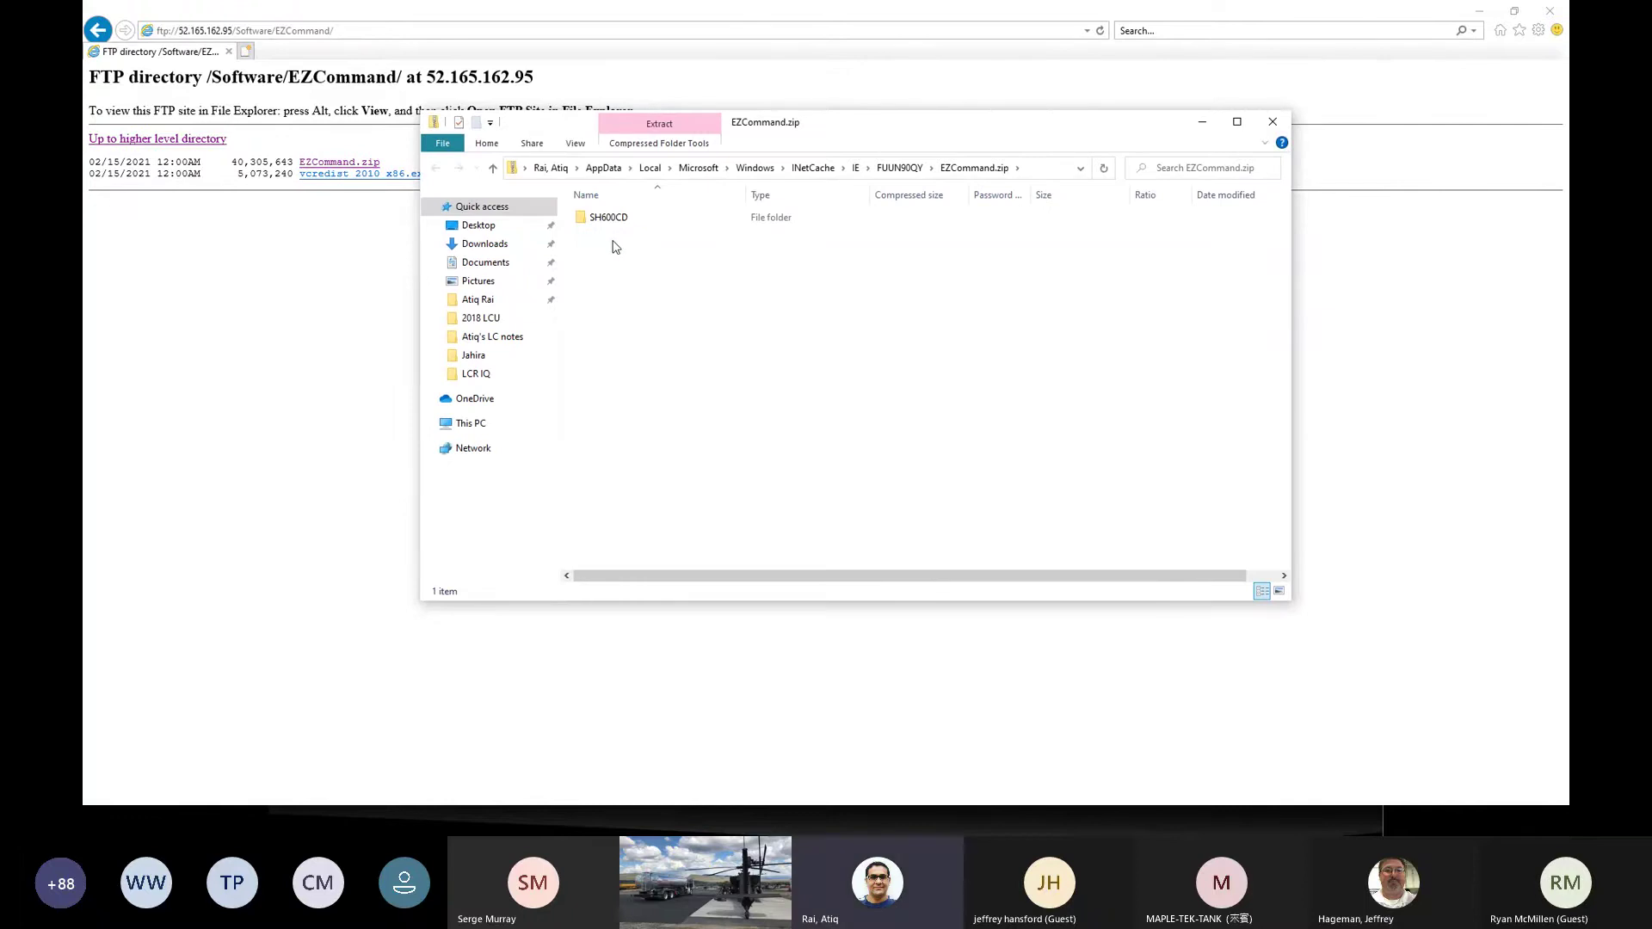
Run setup.exe from the archive's SH600CD folder
double_click(612, 219)
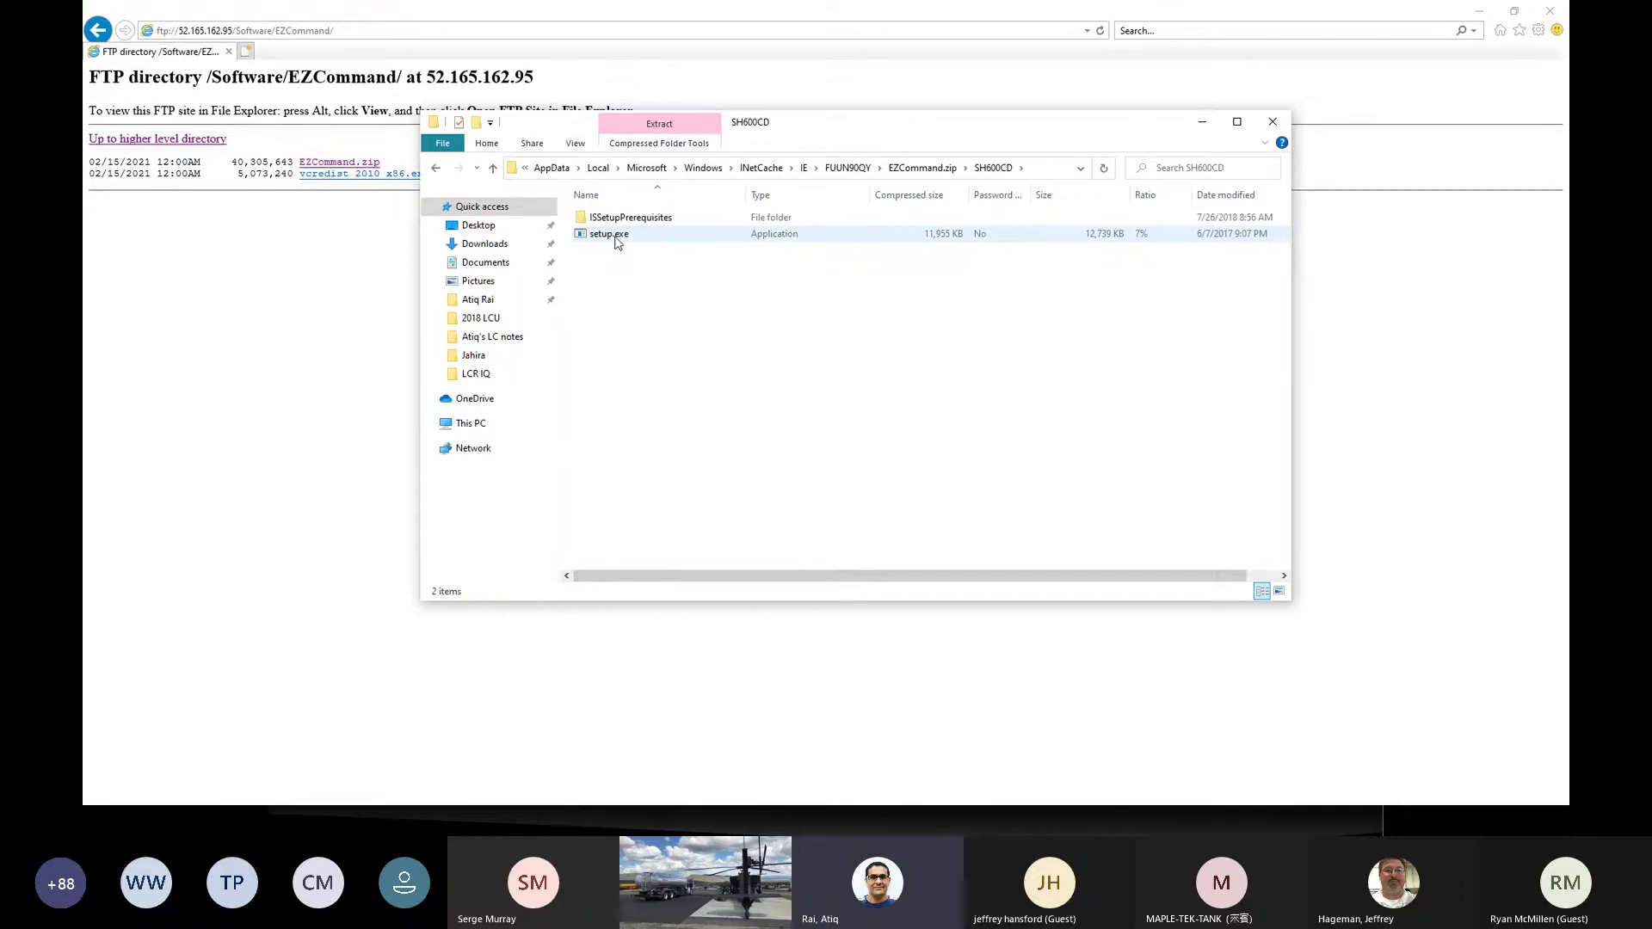
click(617, 242)
double_click(617, 242)
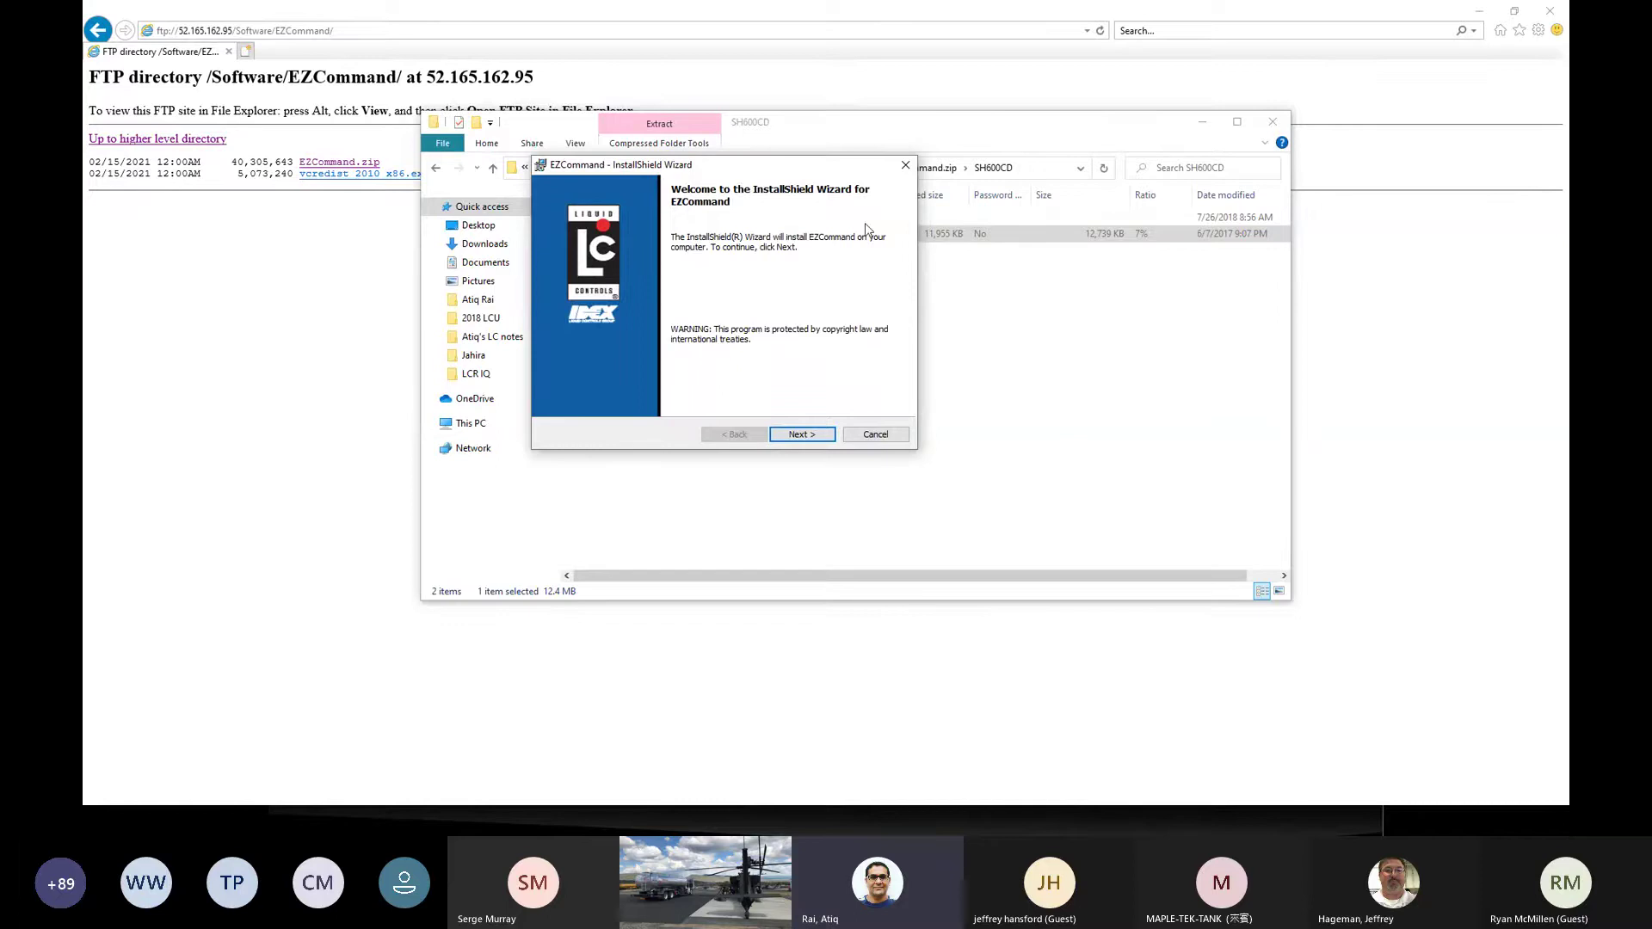
Install EZCommand, accepting the license terms and keeping the destination folder C:\Program Files (x86)\Liquid Controls\EZCommand\
drag(793, 171, 849, 282)
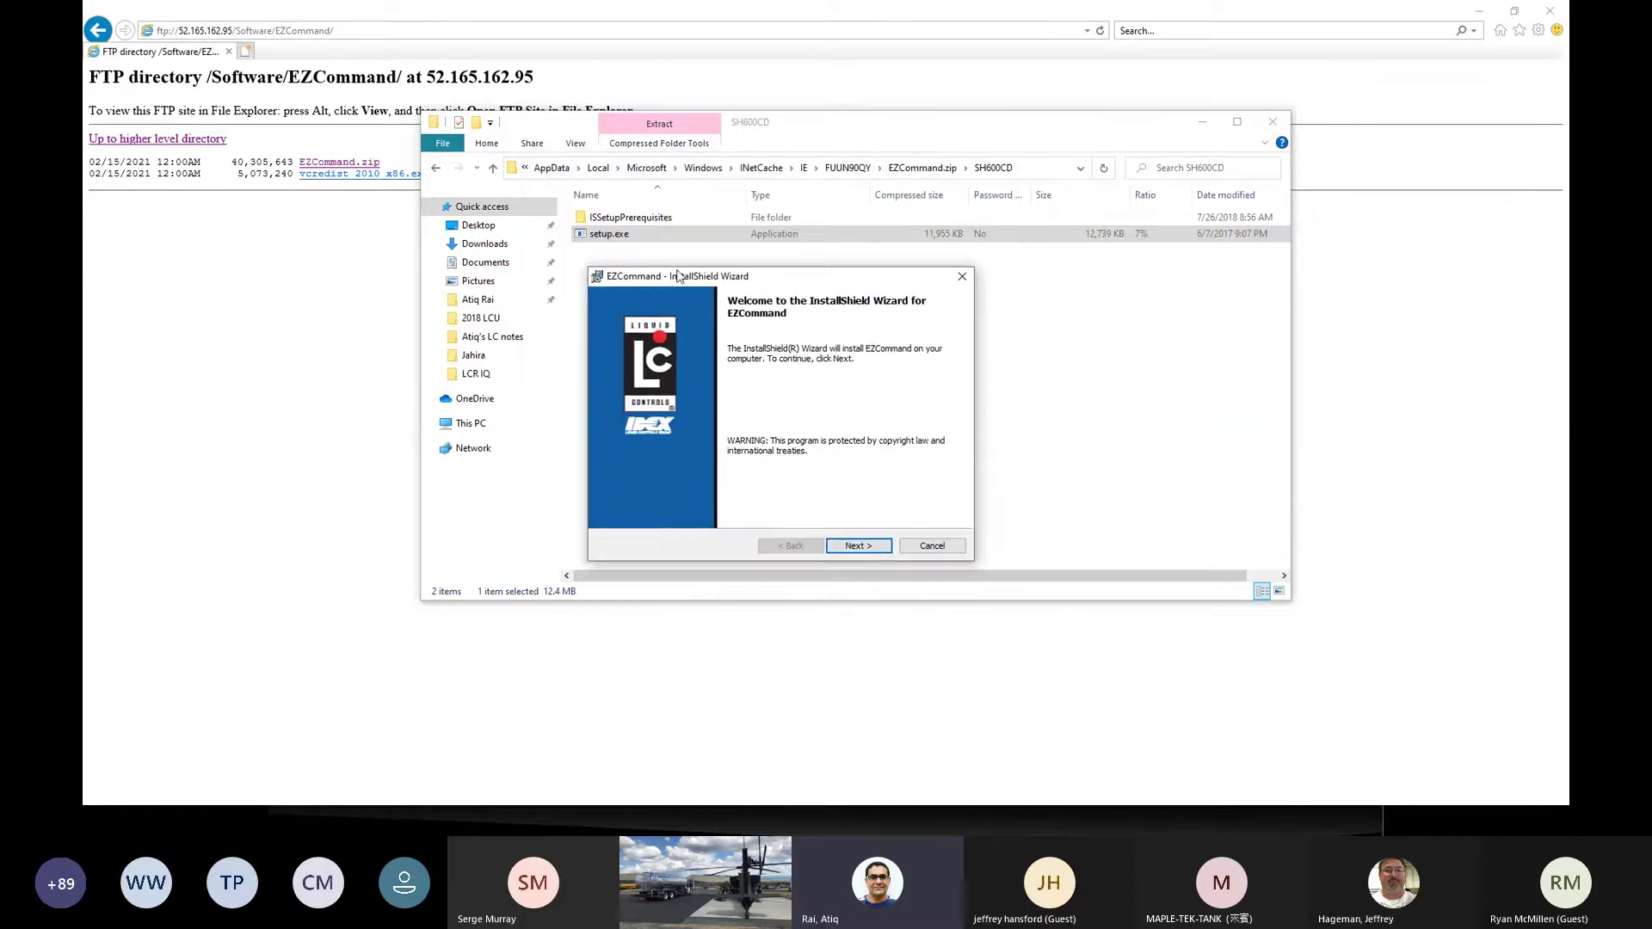
click(856, 544)
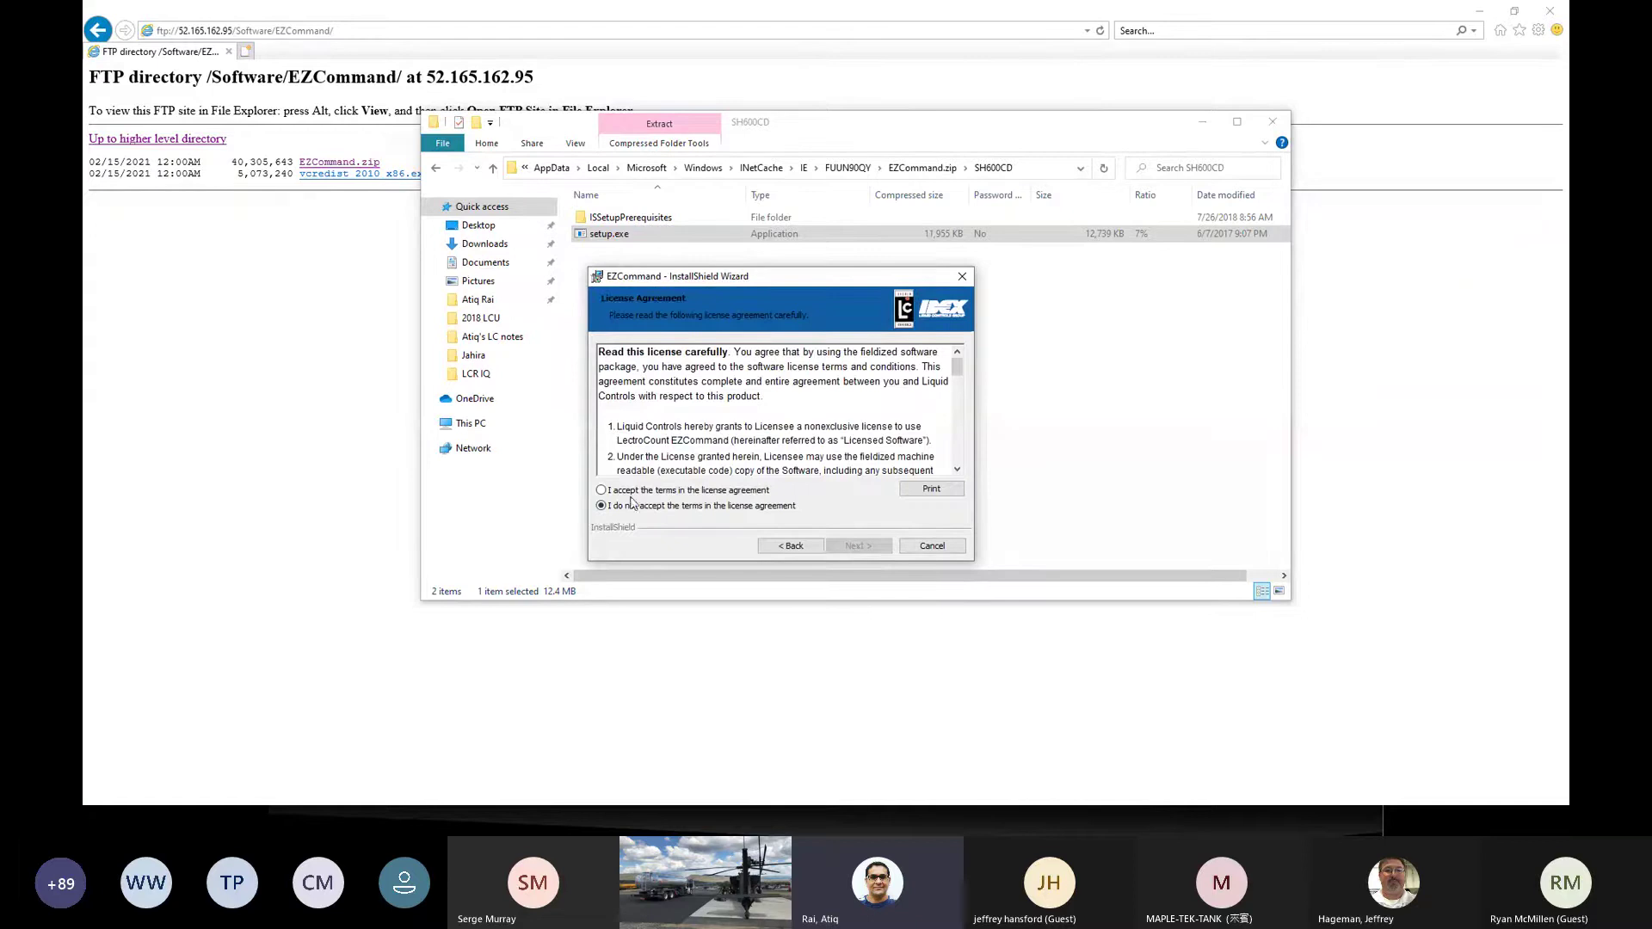
click(624, 492)
click(860, 547)
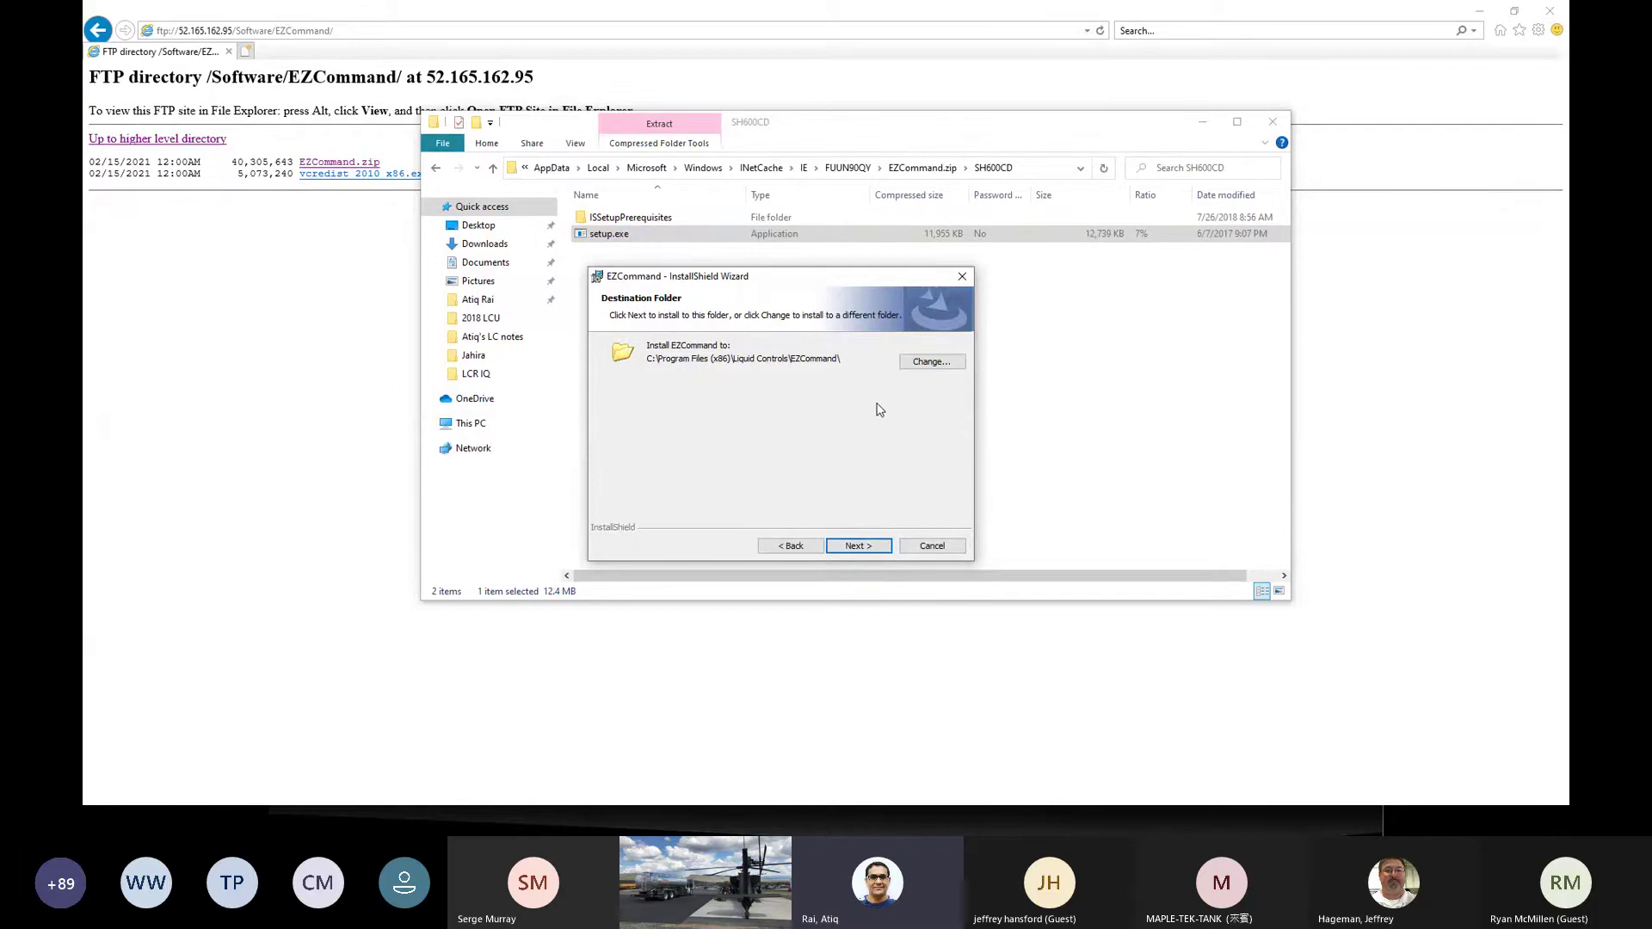
click(857, 548)
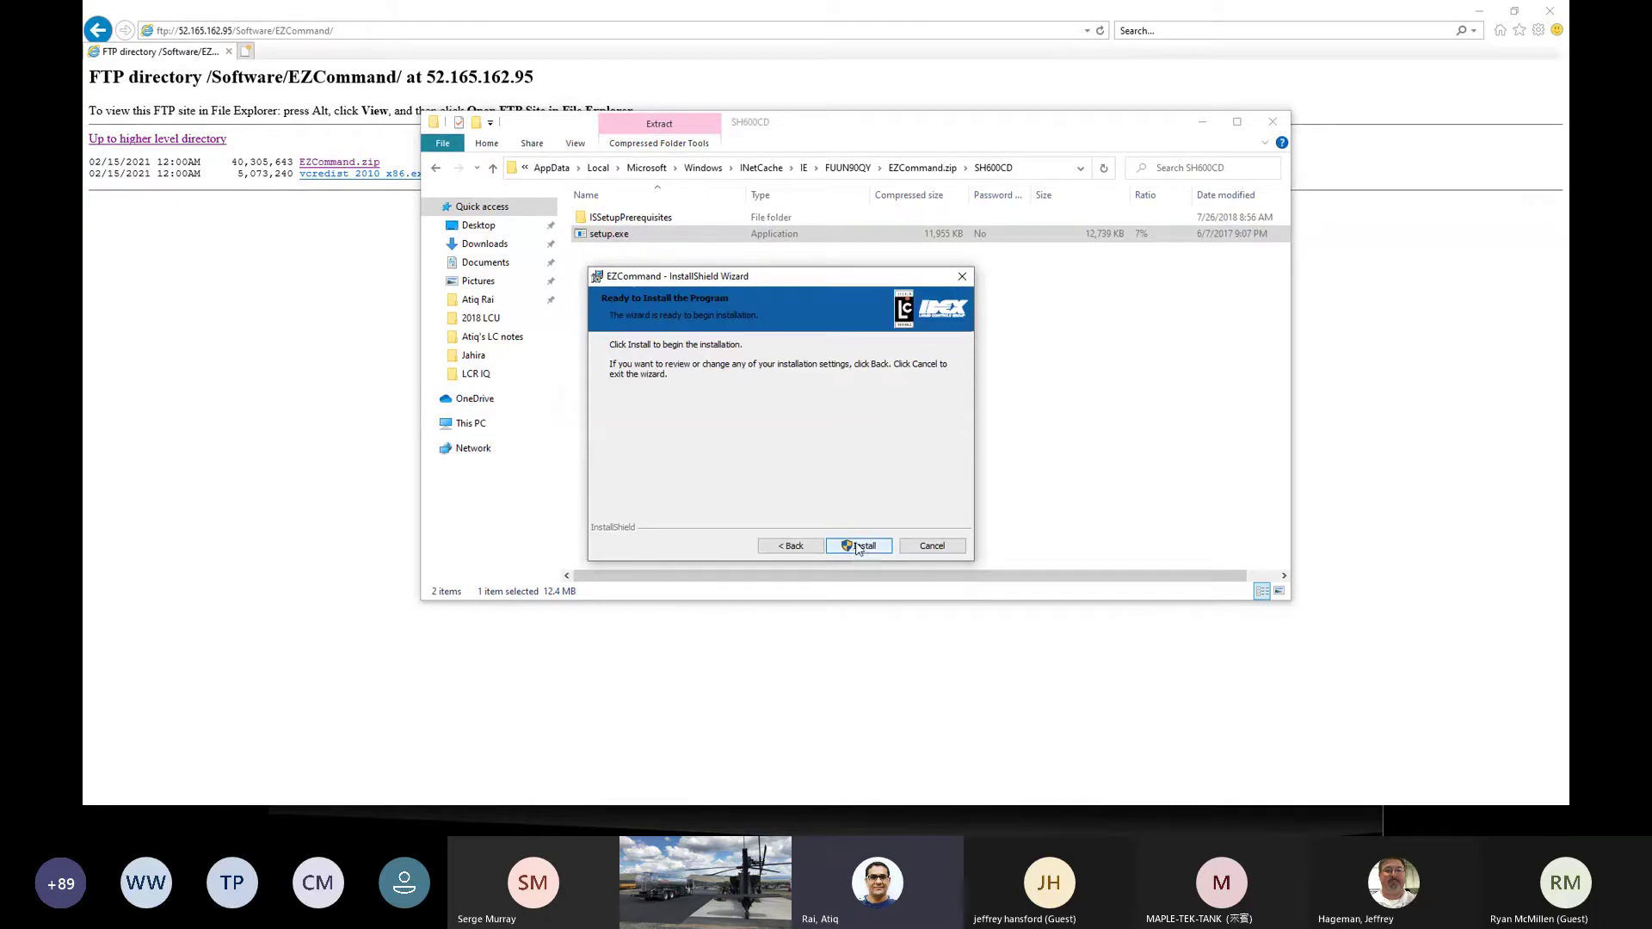
click(856, 547)
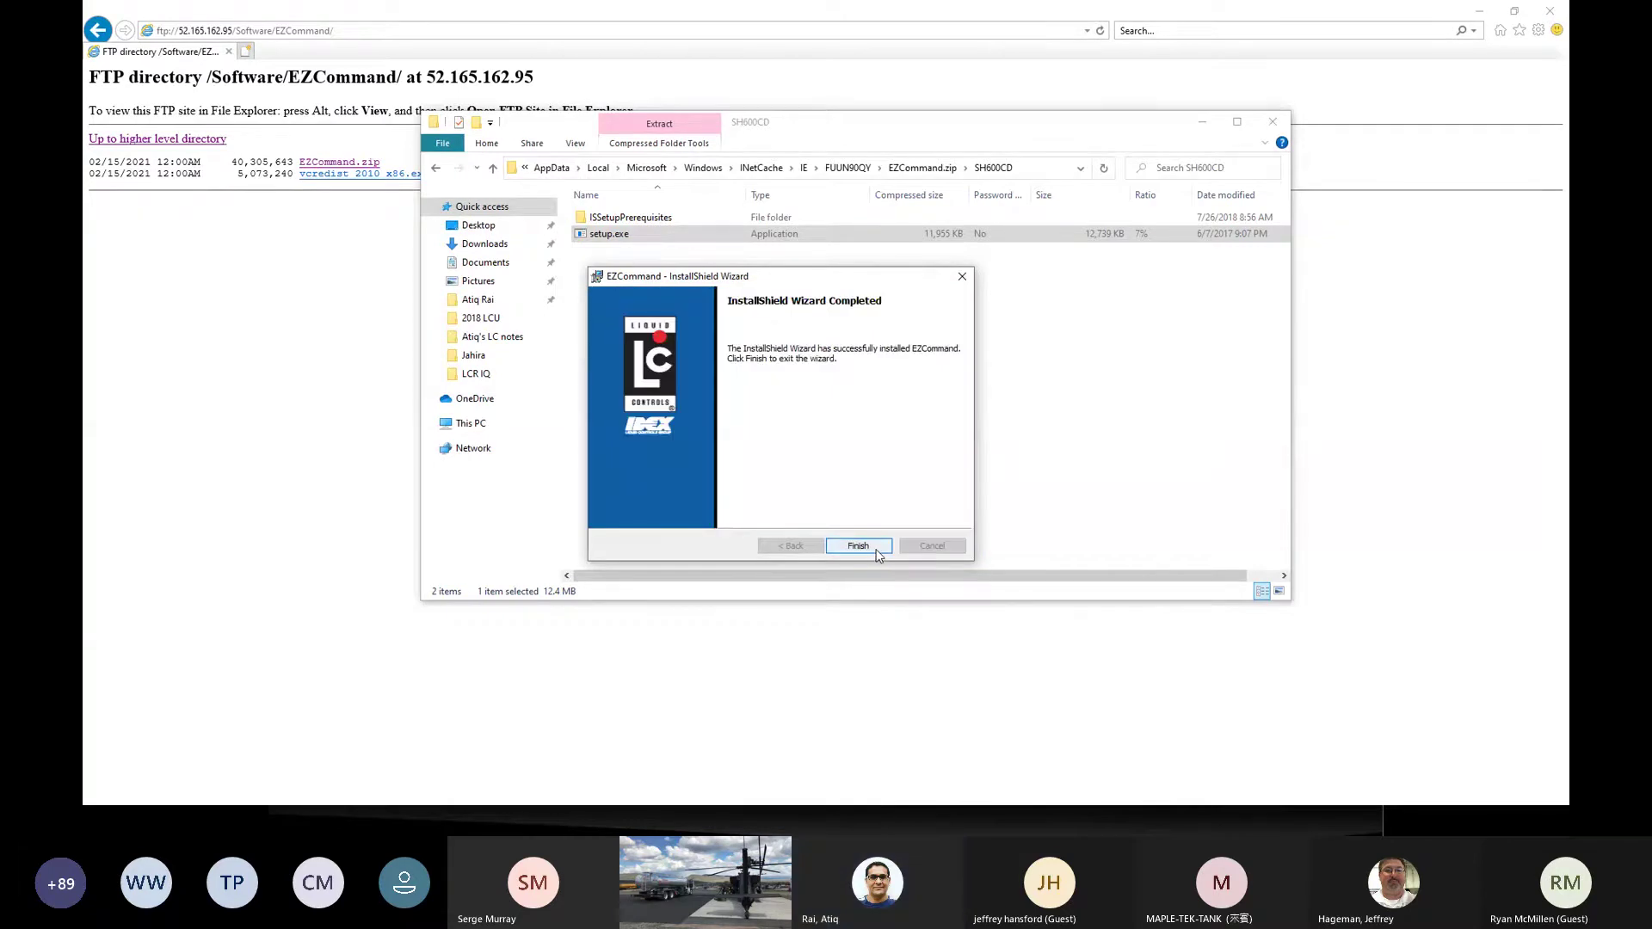
Close the completed EZCommand installation wizard, clear away the SH600CD folder window and switch back to the PowerPoint slideshow
click(860, 547)
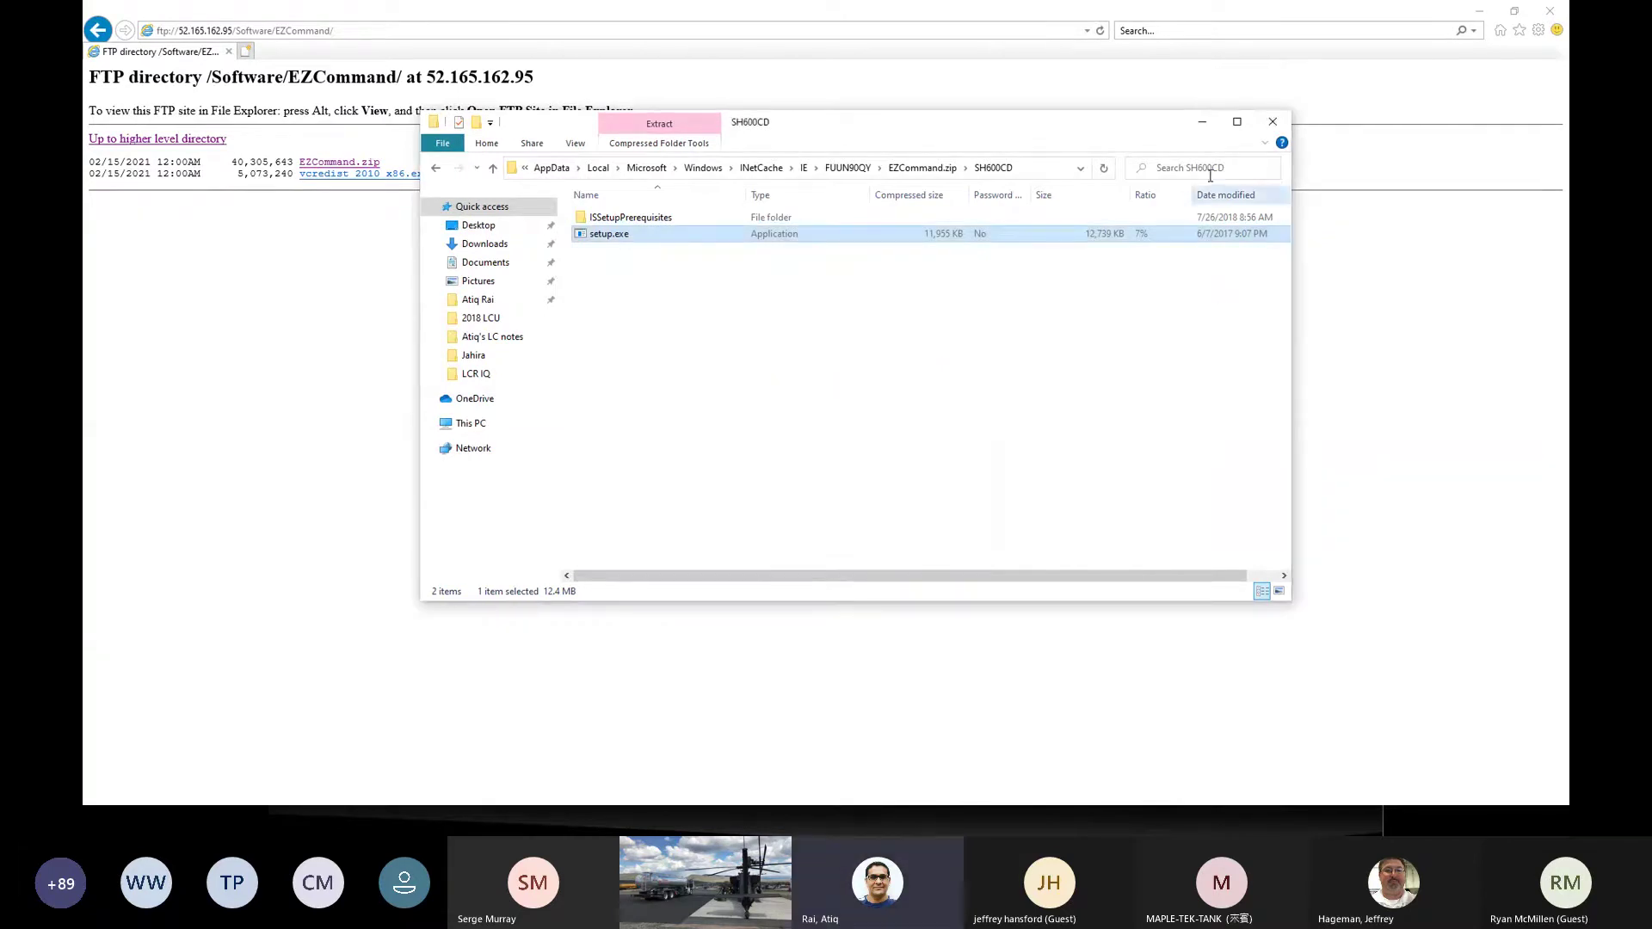
click(1198, 126)
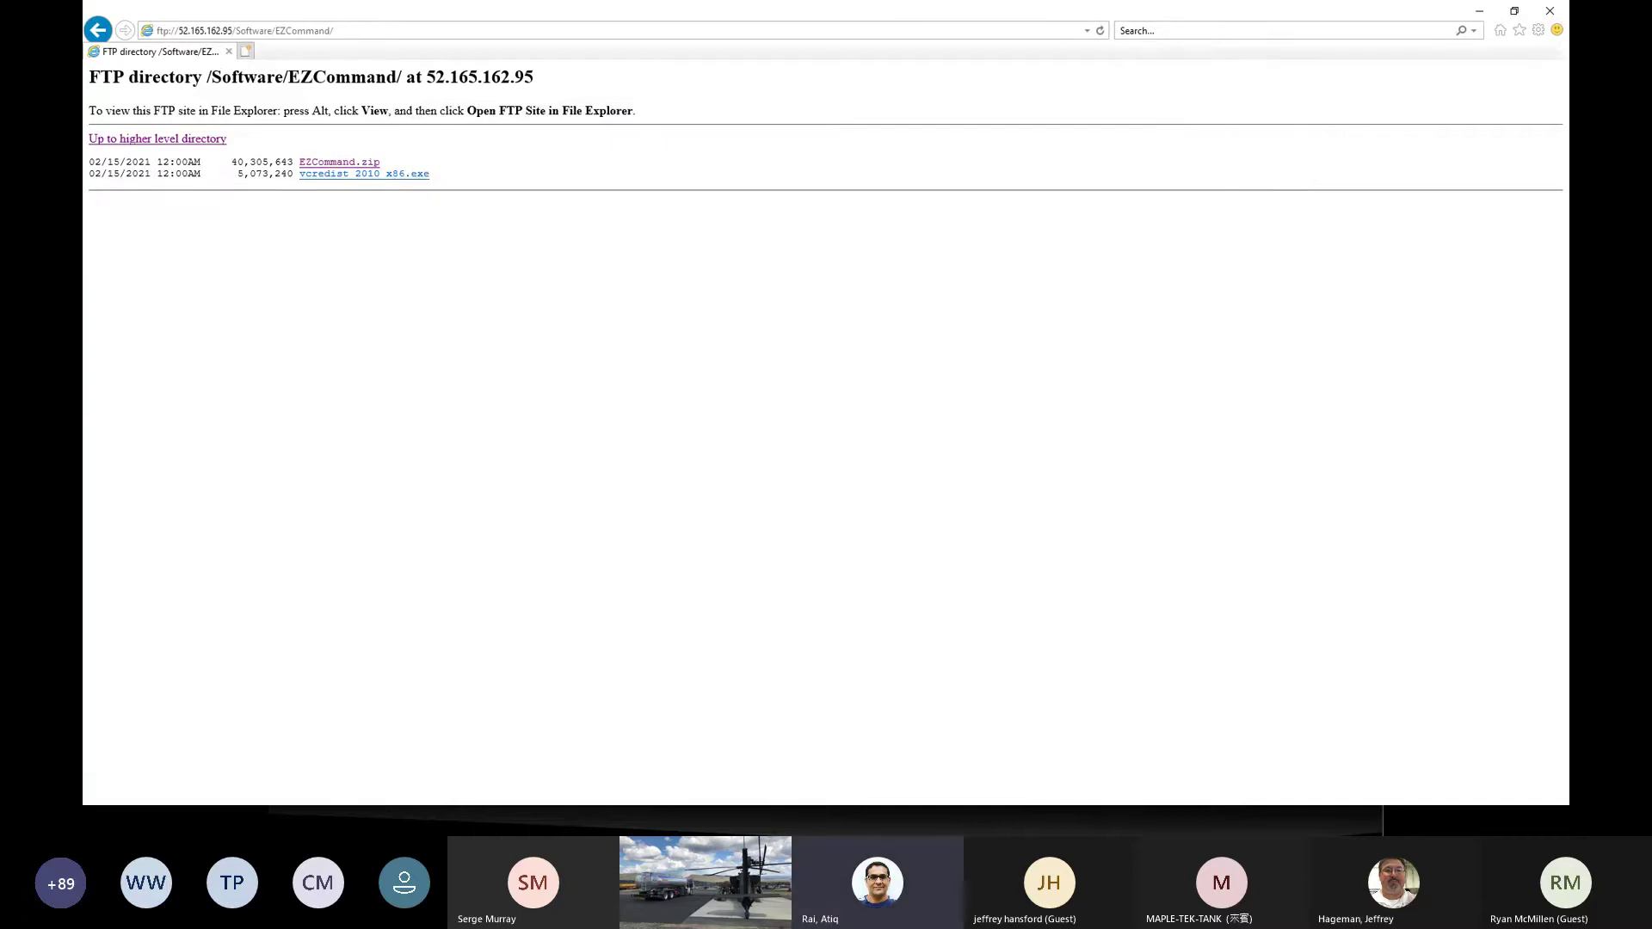
key(alt+Tab)
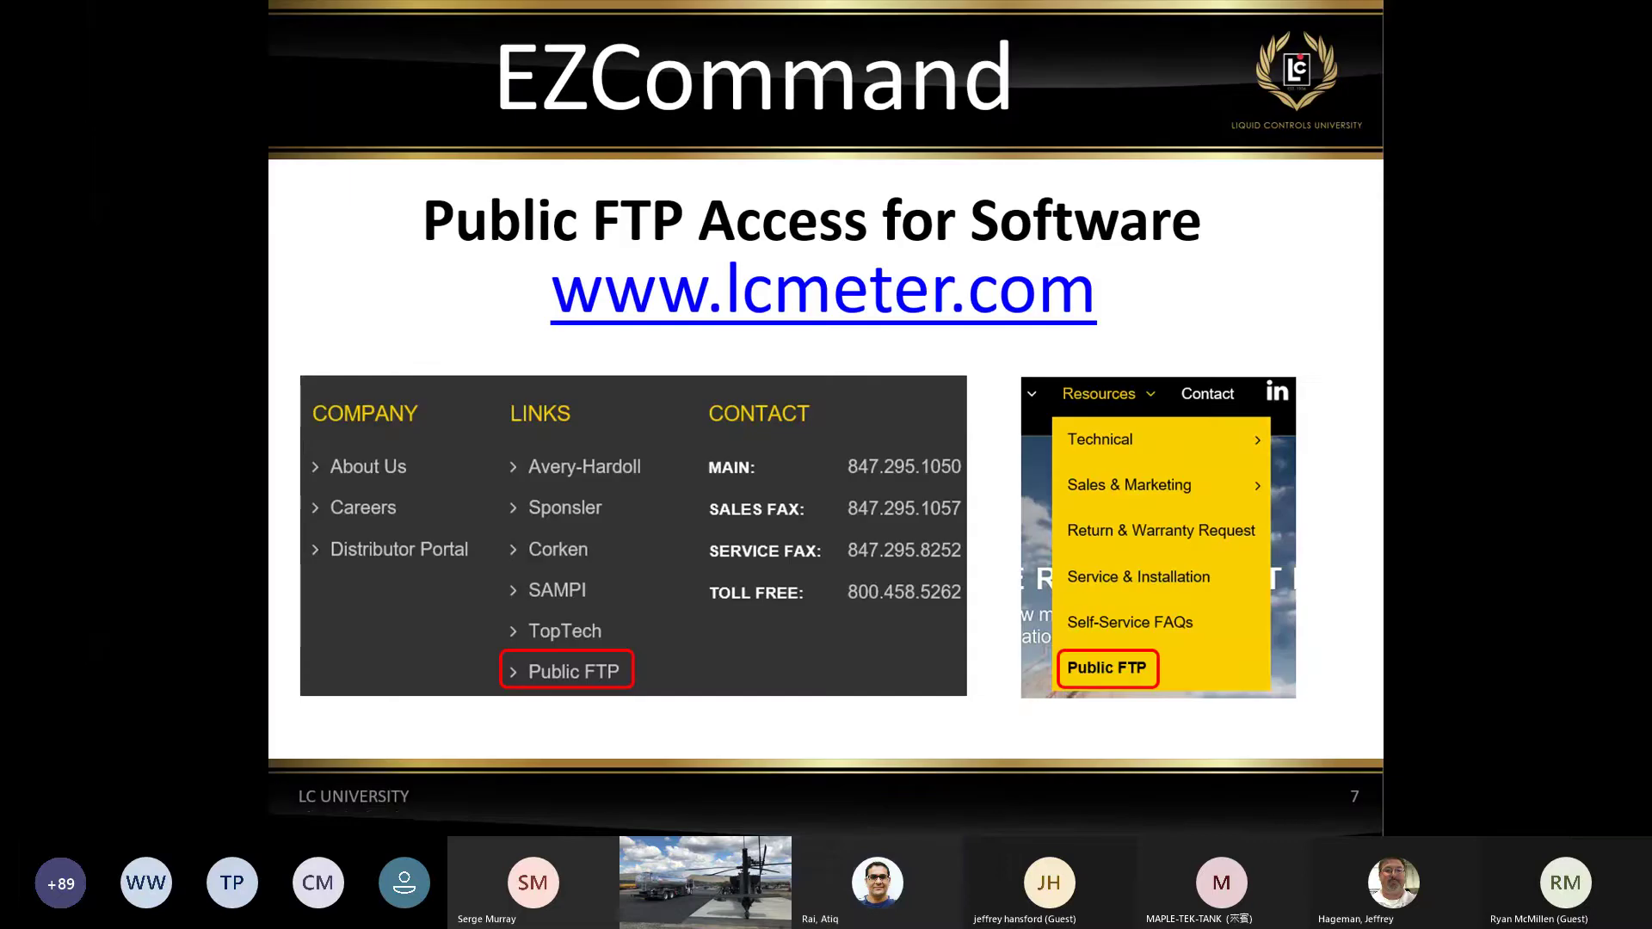
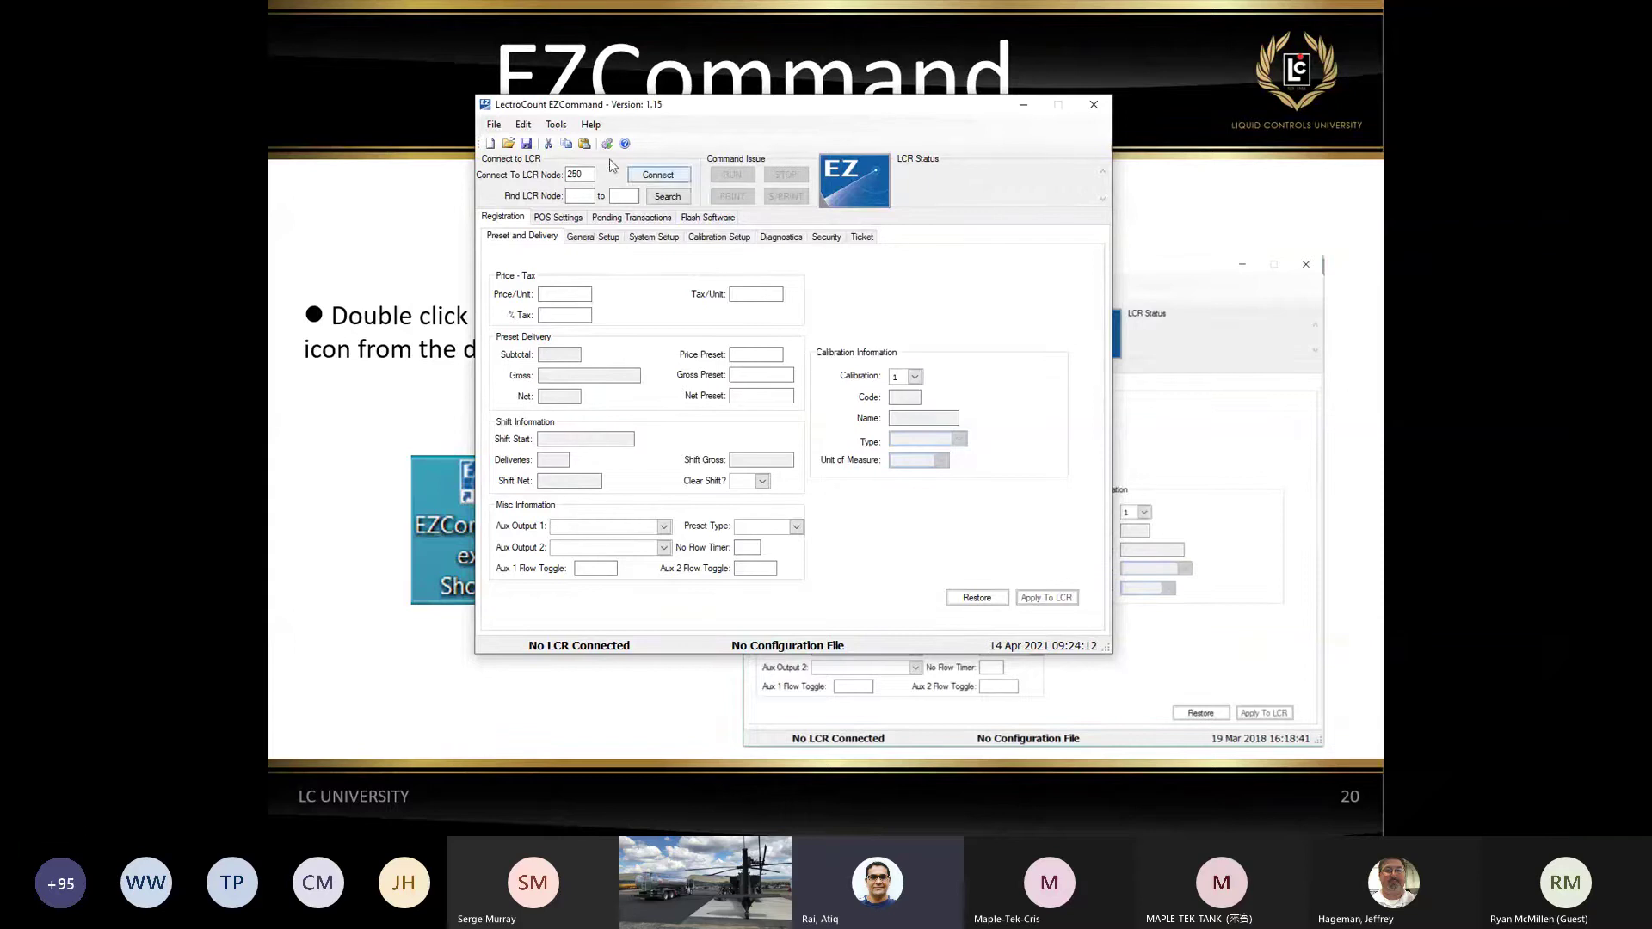
click(556, 124)
click(613, 193)
click(1005, 247)
click(556, 124)
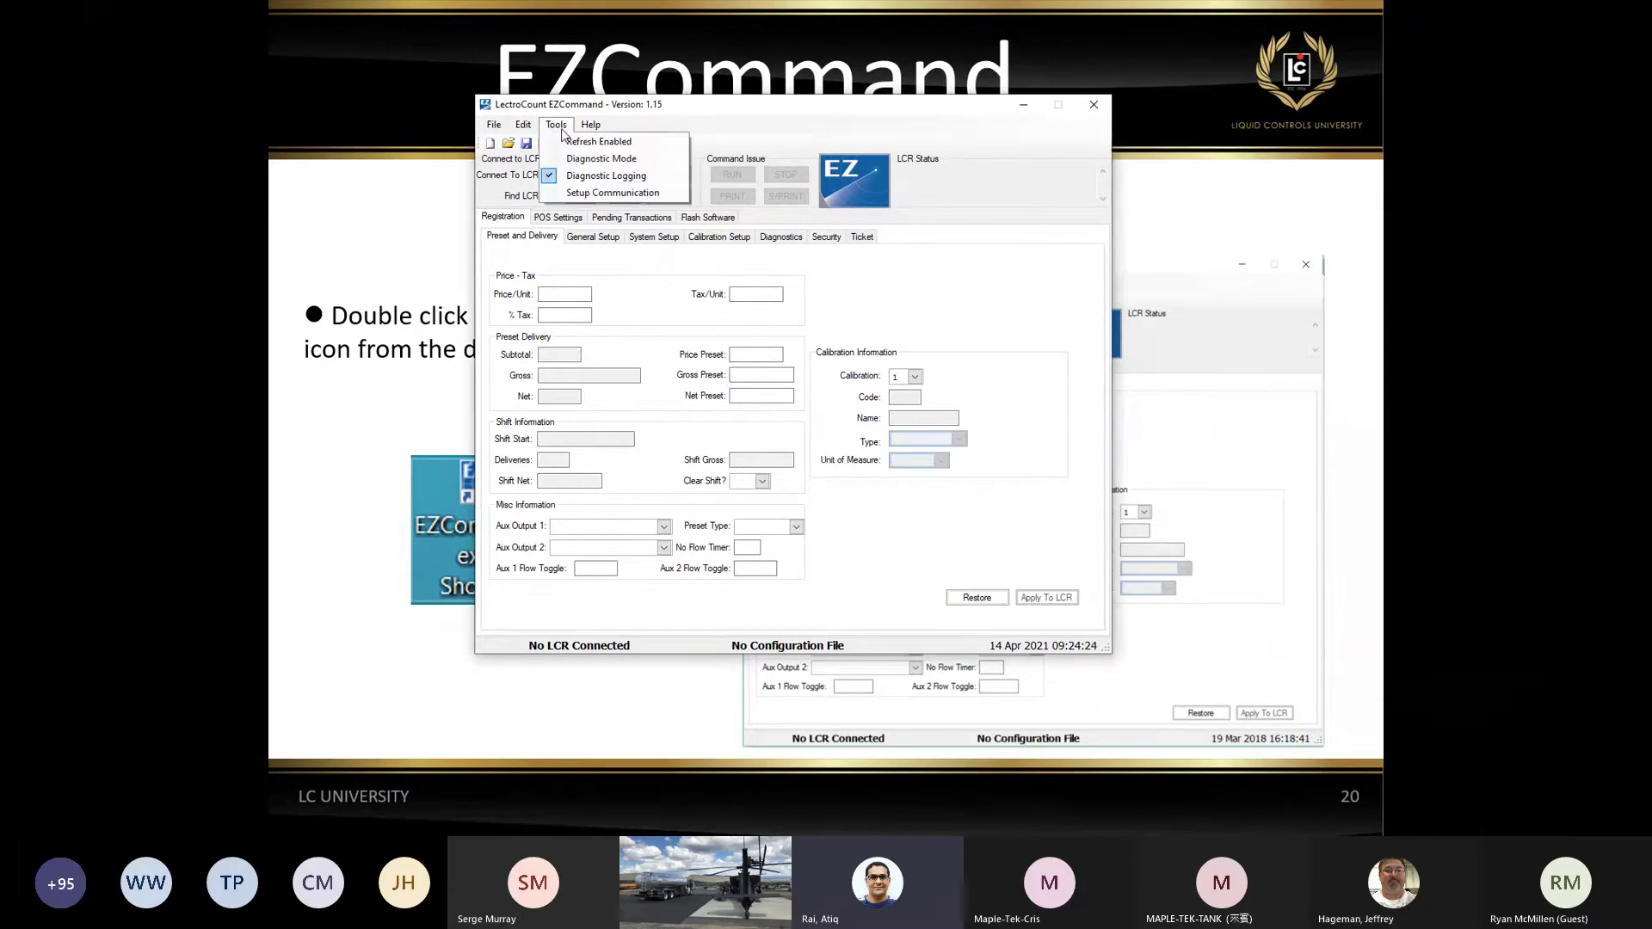
click(581, 199)
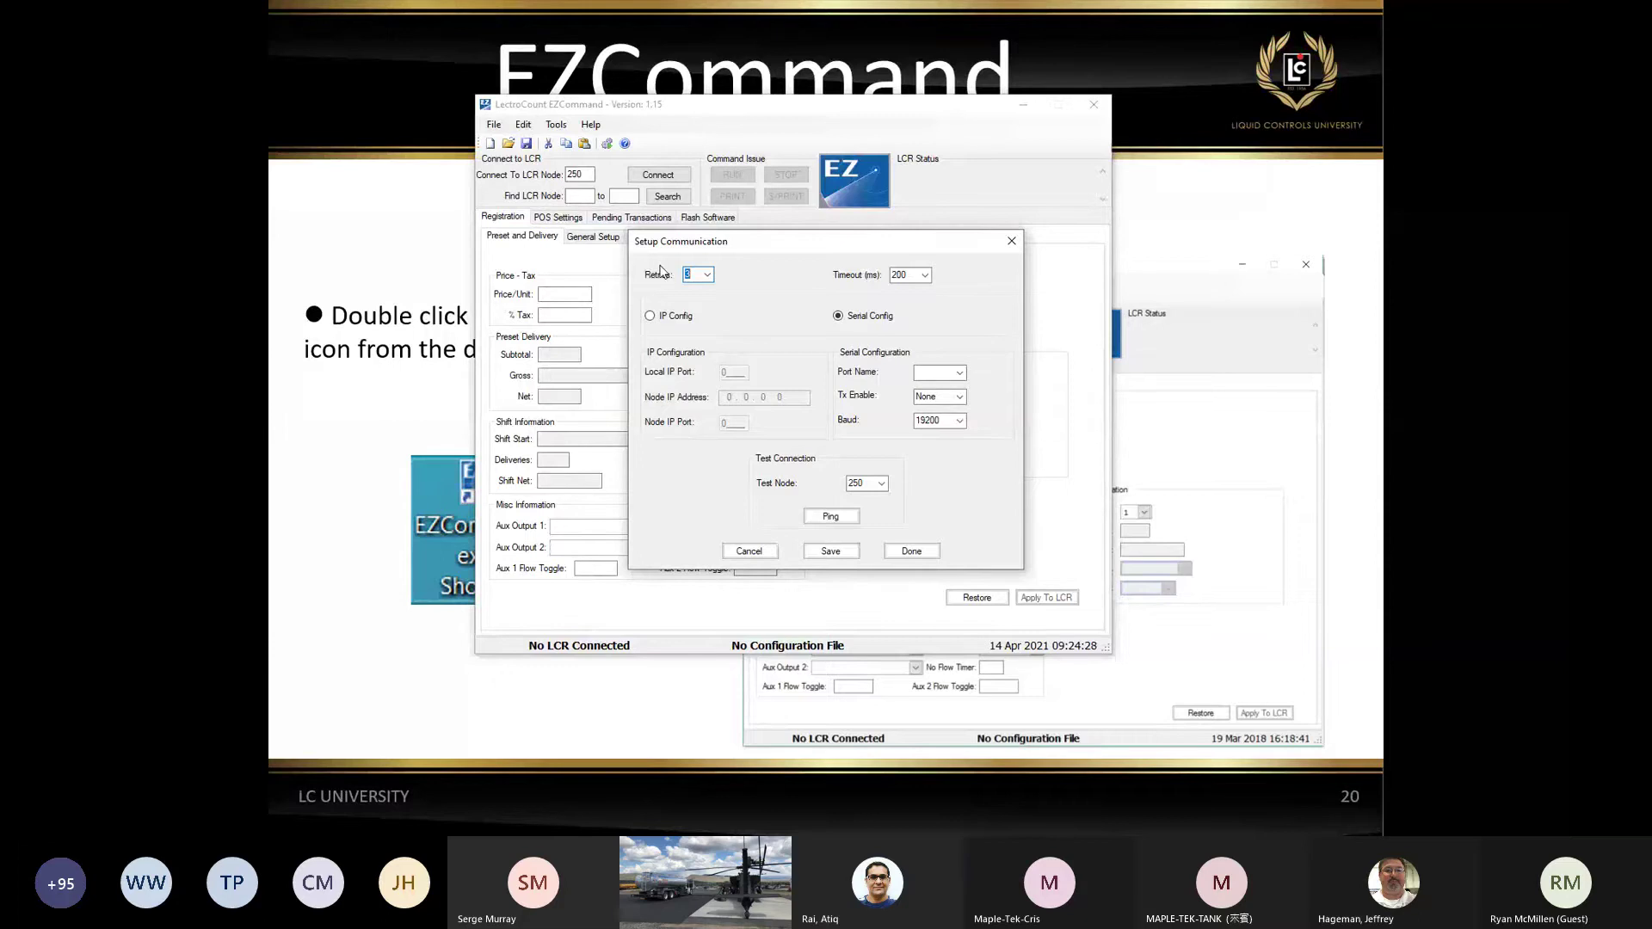
click(1012, 241)
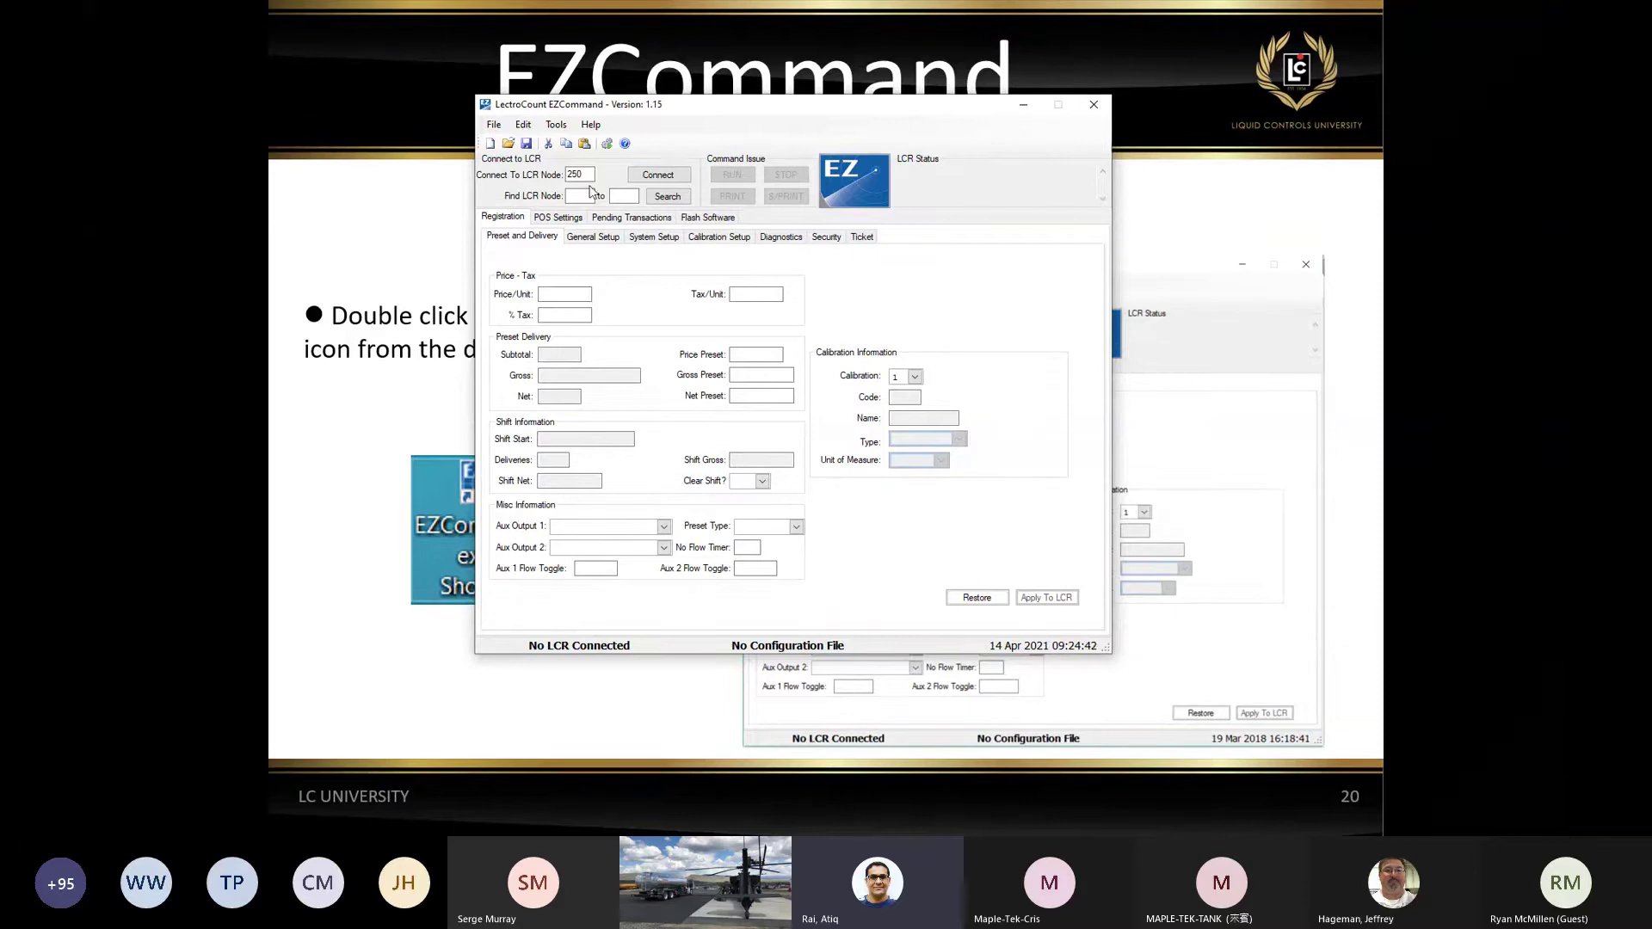
In EZCommand's communication setup, set the timeout to 1000 ms and the serial port to COM5, keeping Tx Enable at None
click(555, 126)
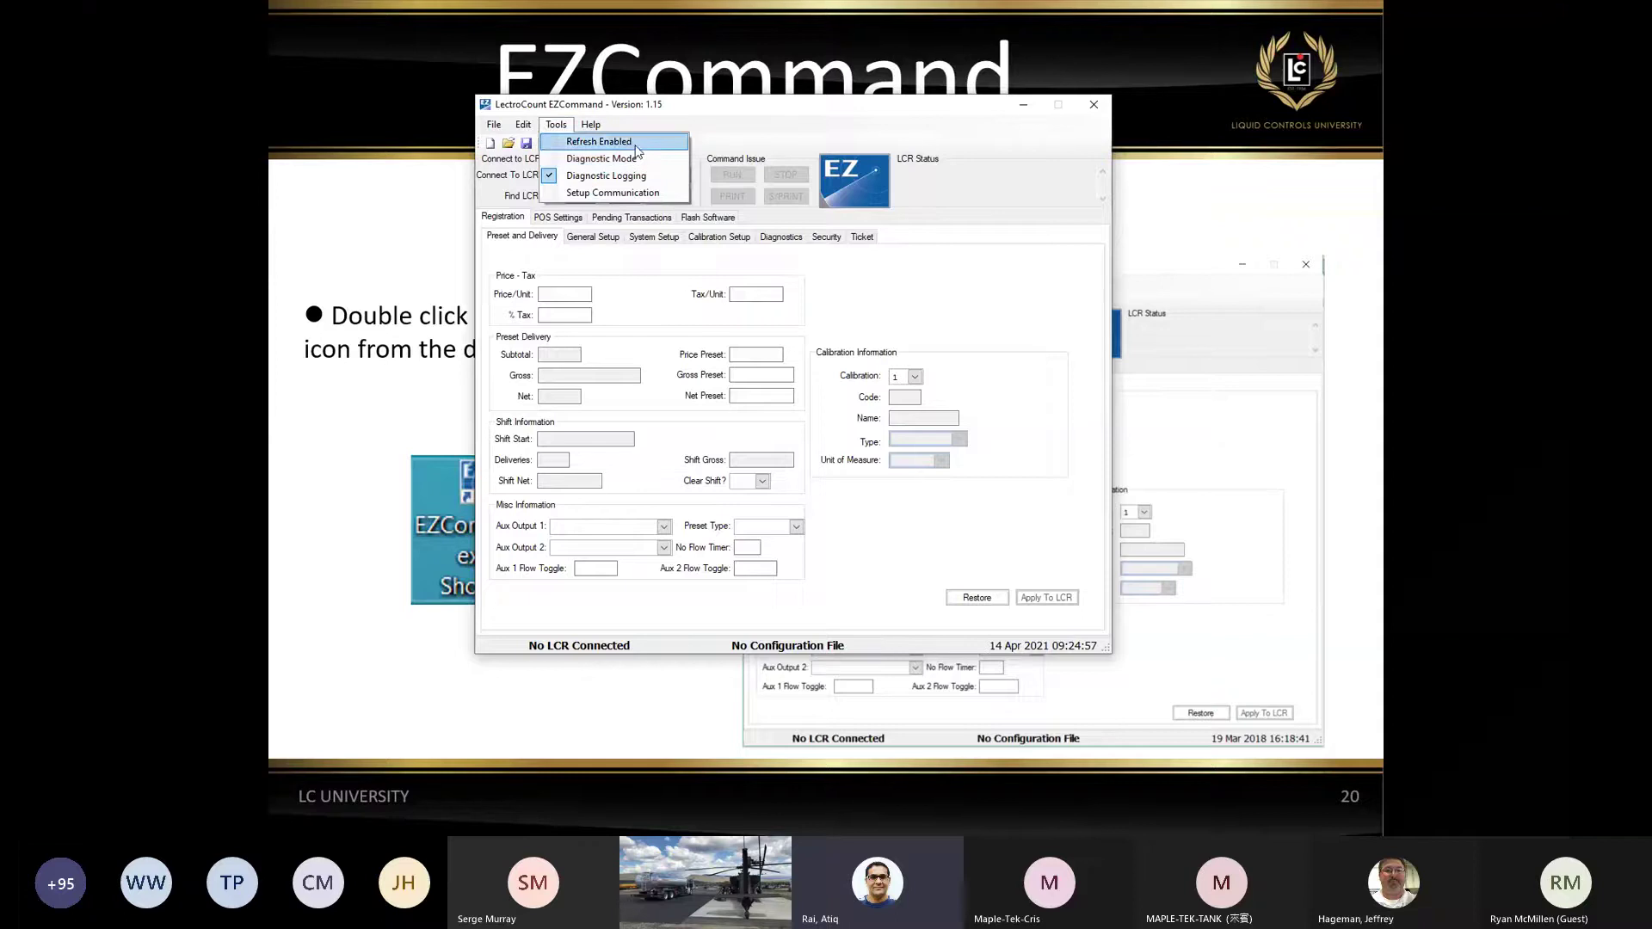
click(602, 195)
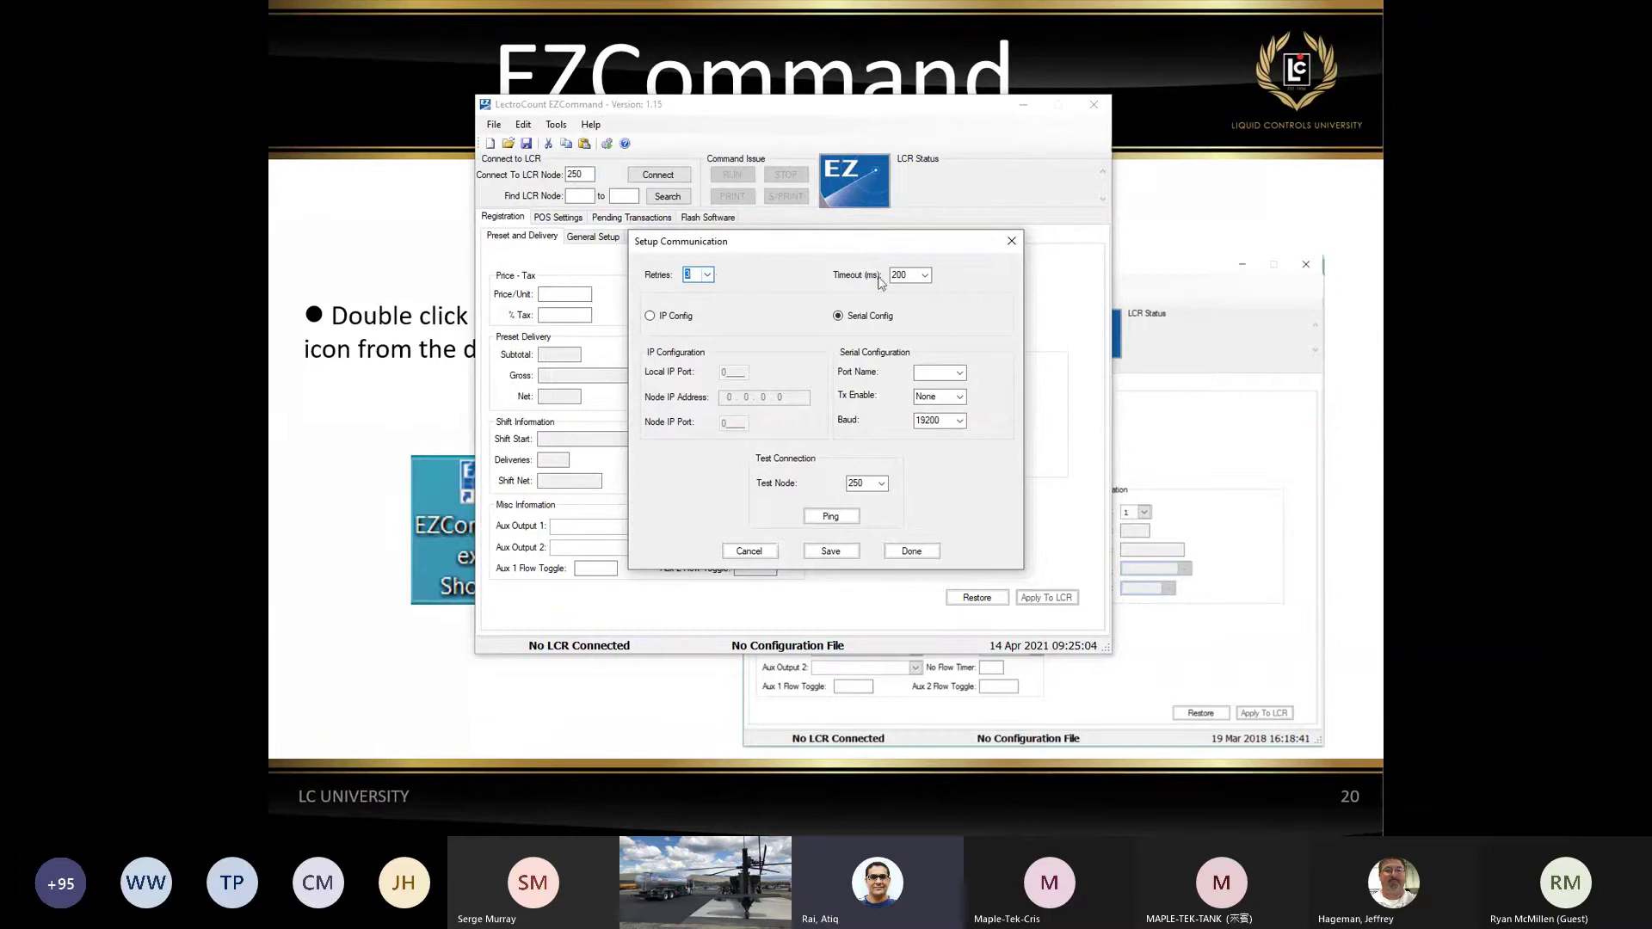
click(925, 275)
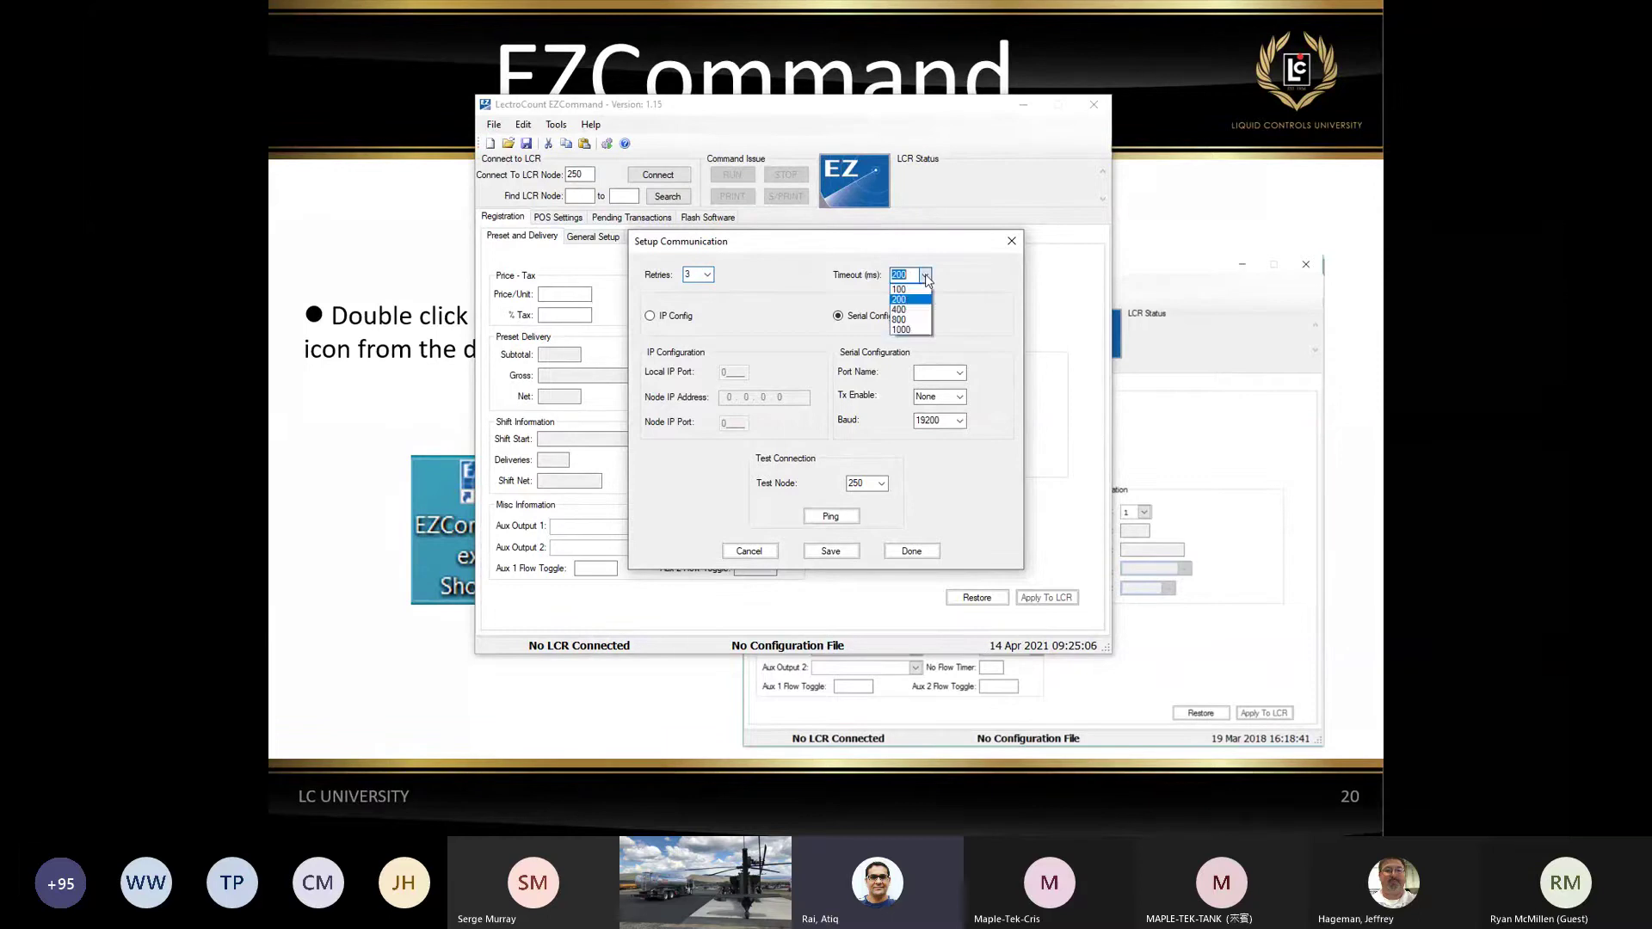
click(903, 330)
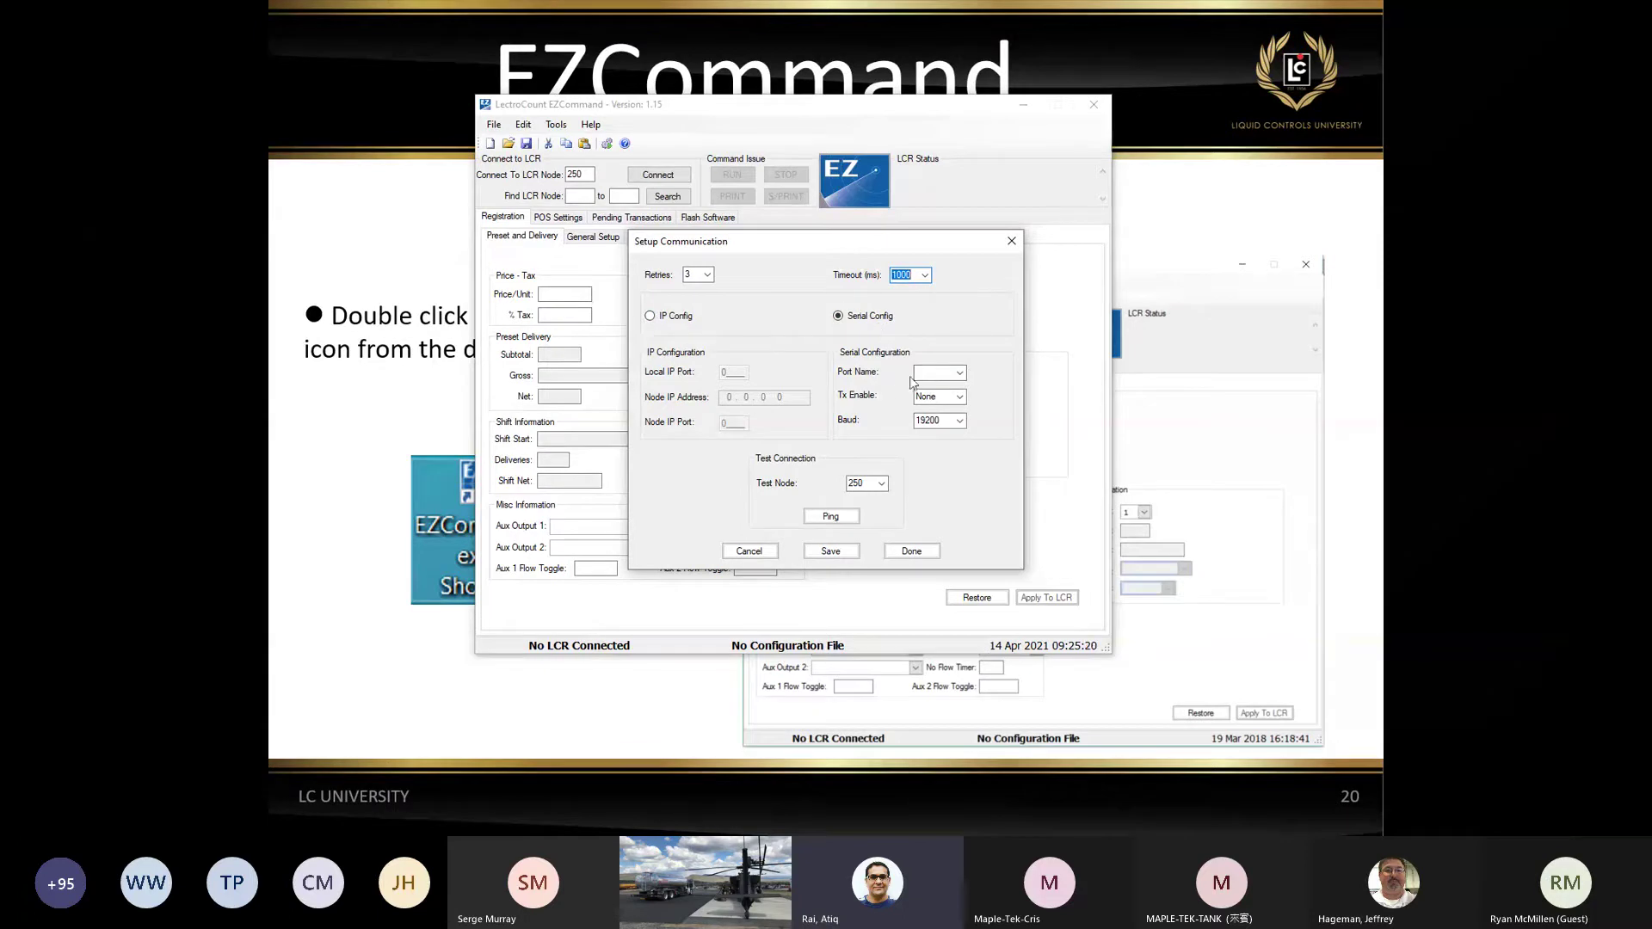
click(960, 375)
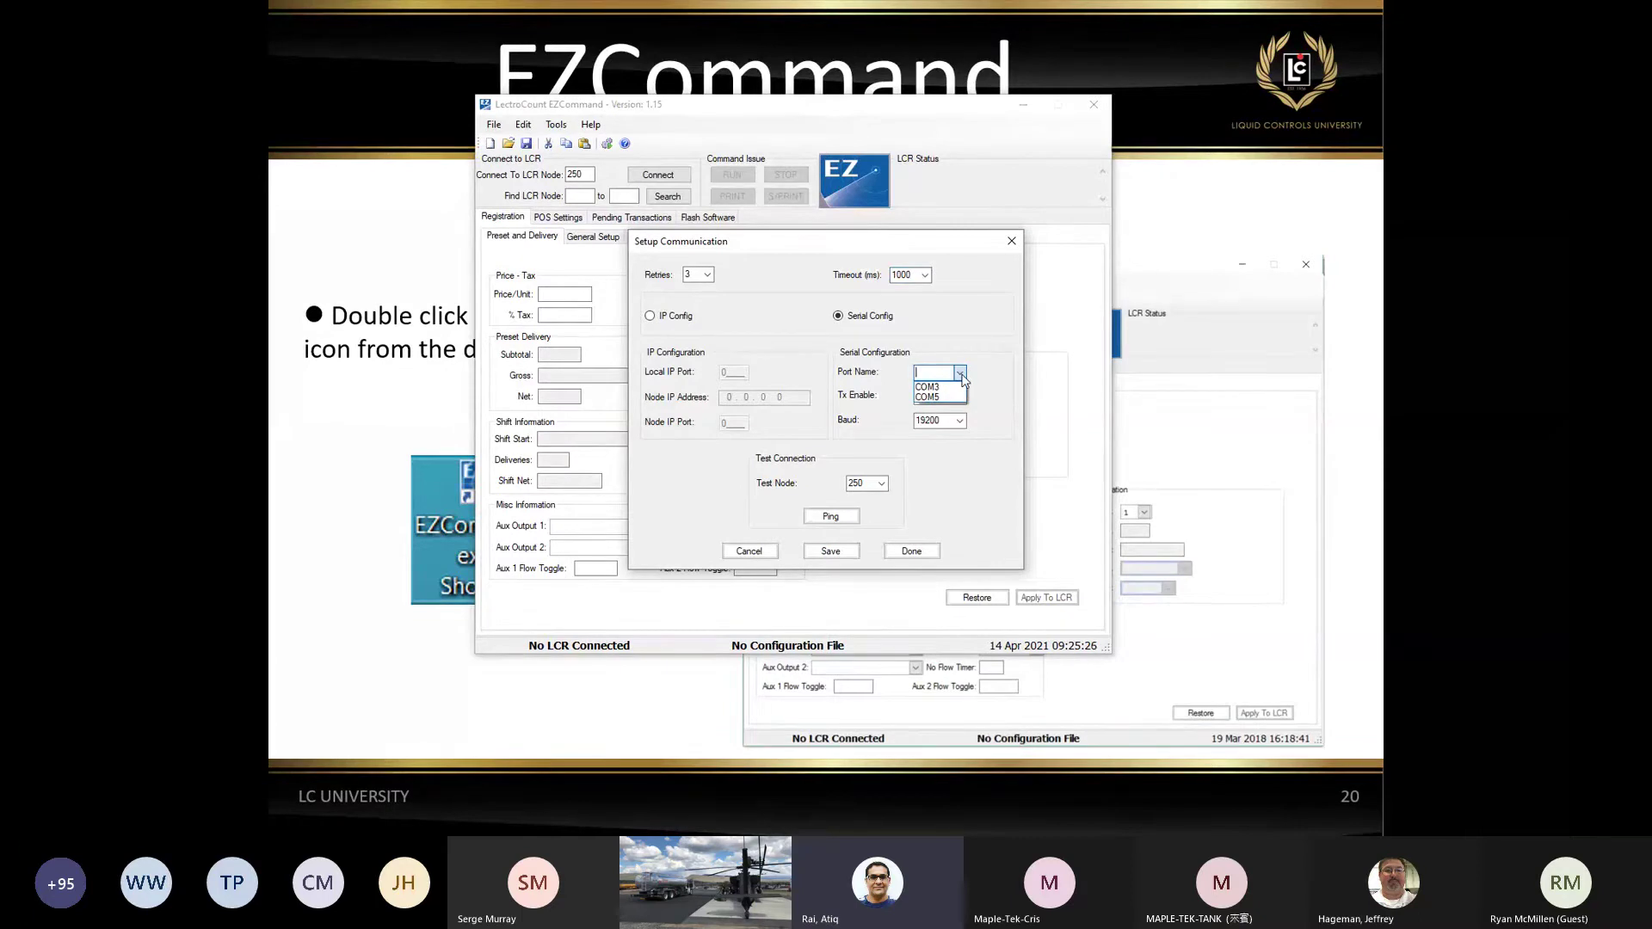
click(936, 398)
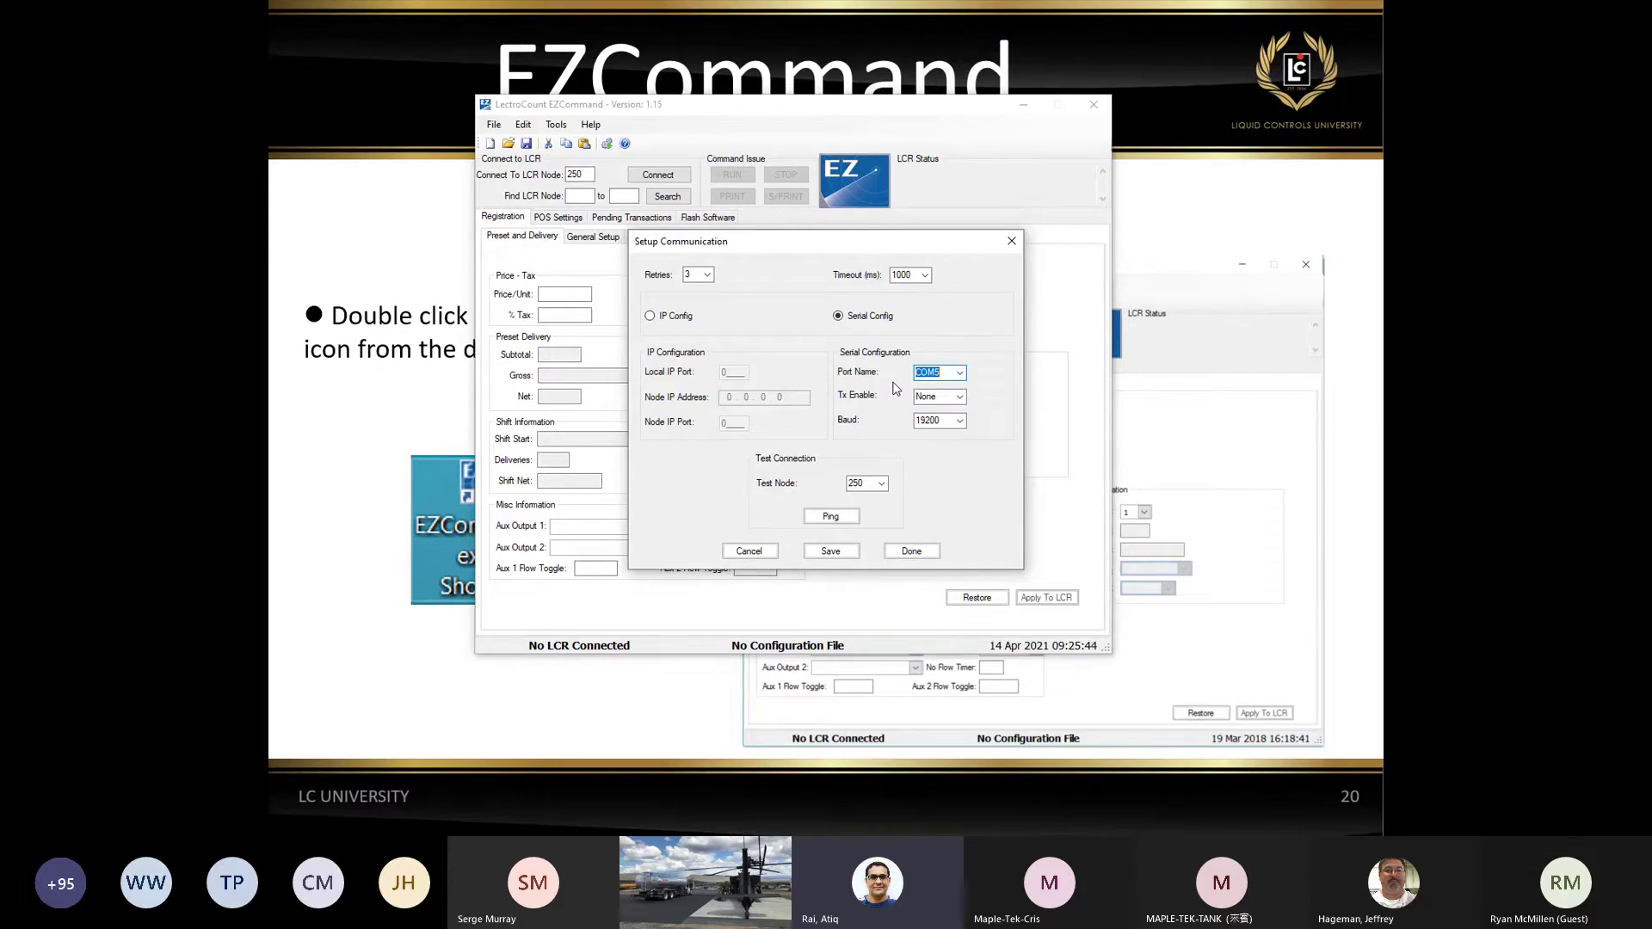
click(959, 397)
click(959, 400)
Ping node 250 several times to test the serial connection, dismissing each message
click(830, 517)
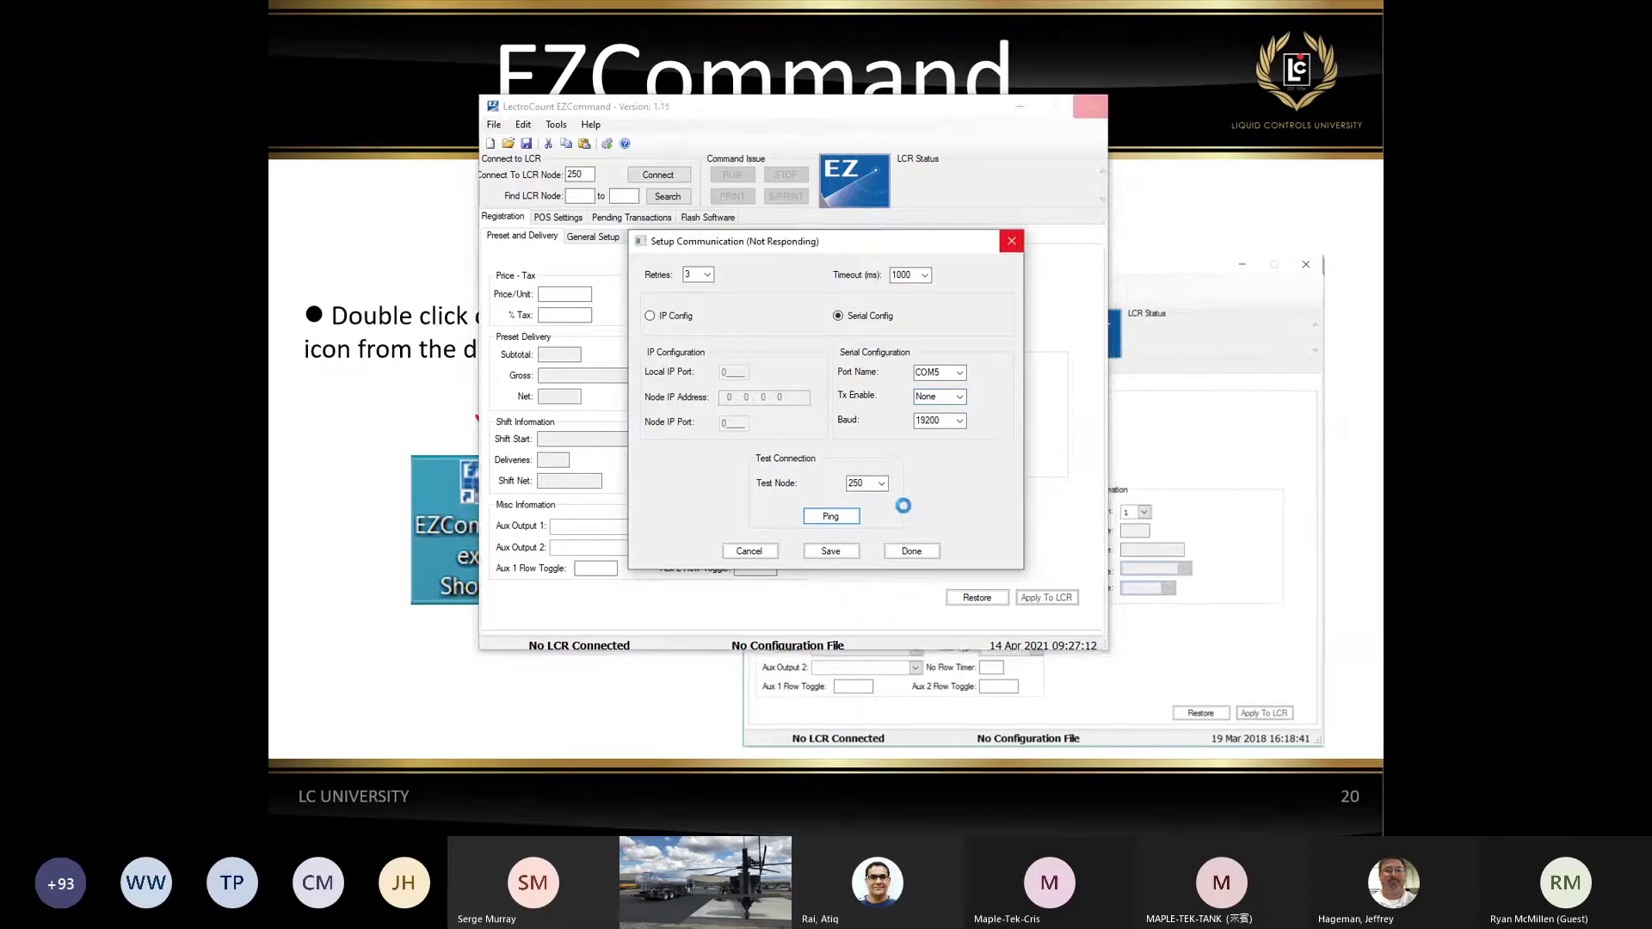
click(884, 462)
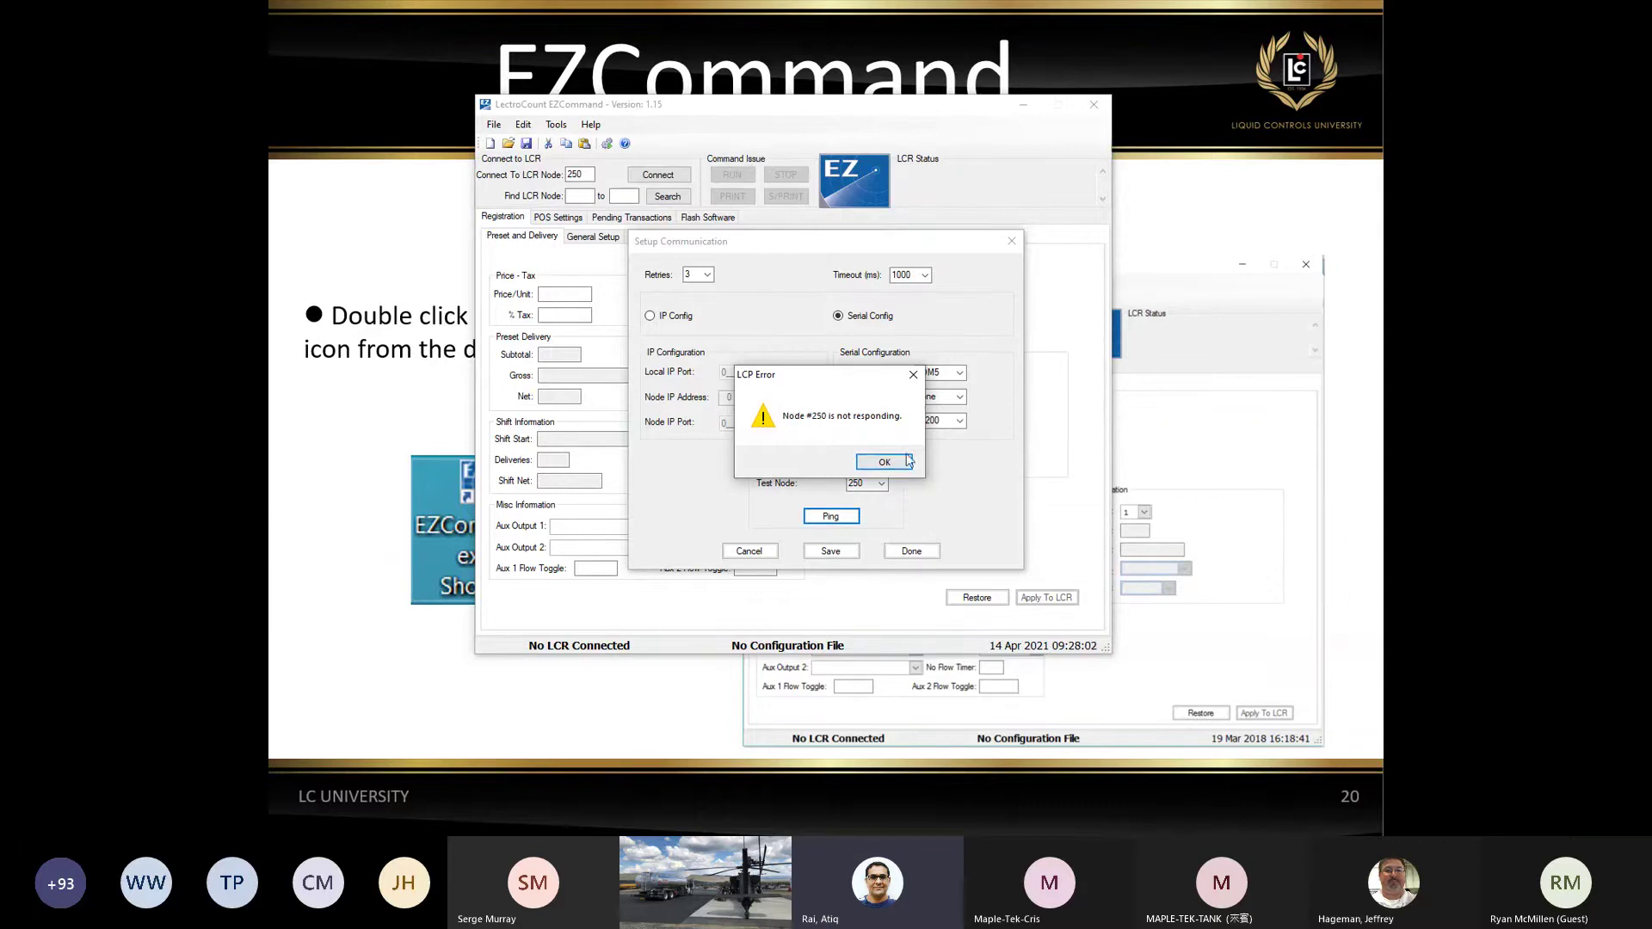
click(891, 463)
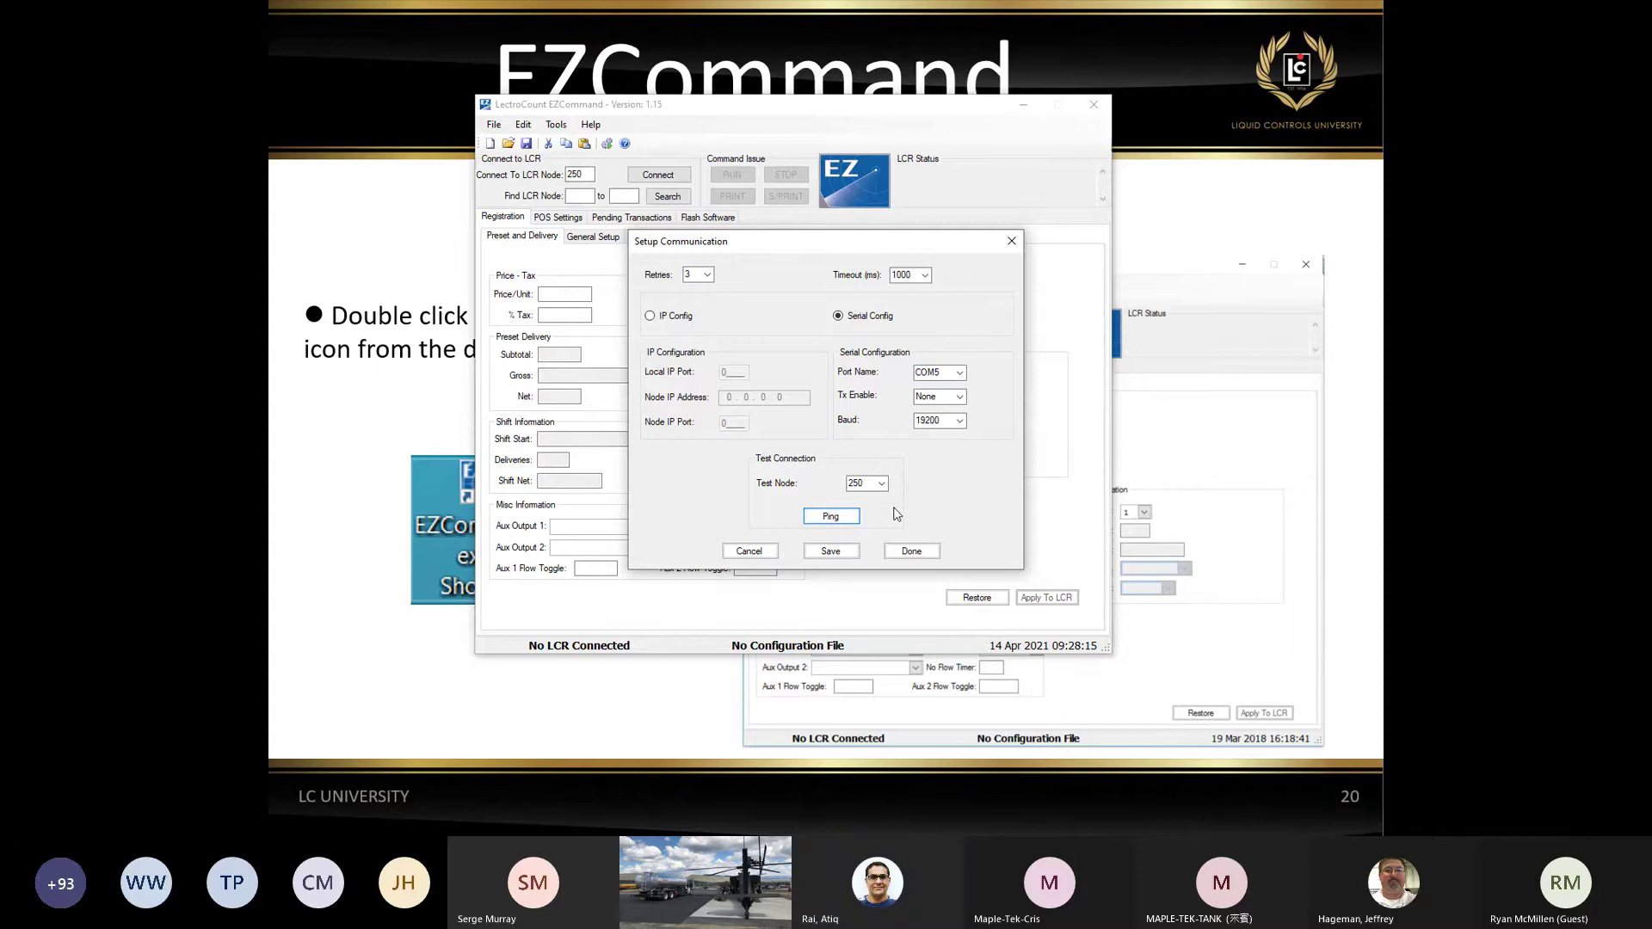
click(843, 520)
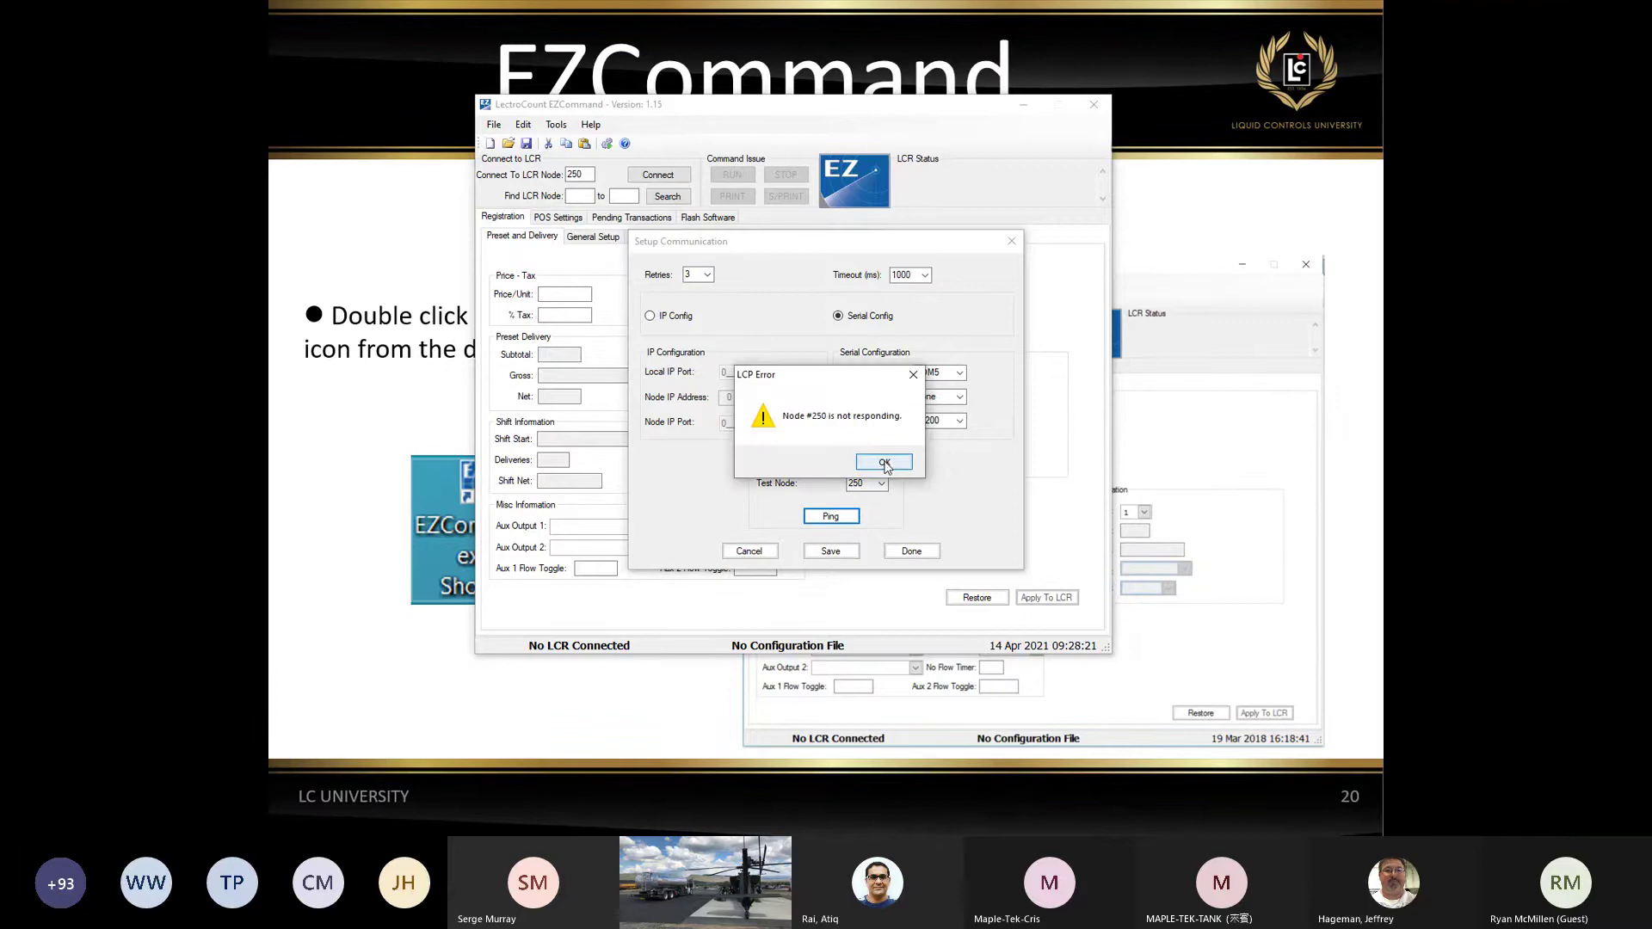
click(889, 463)
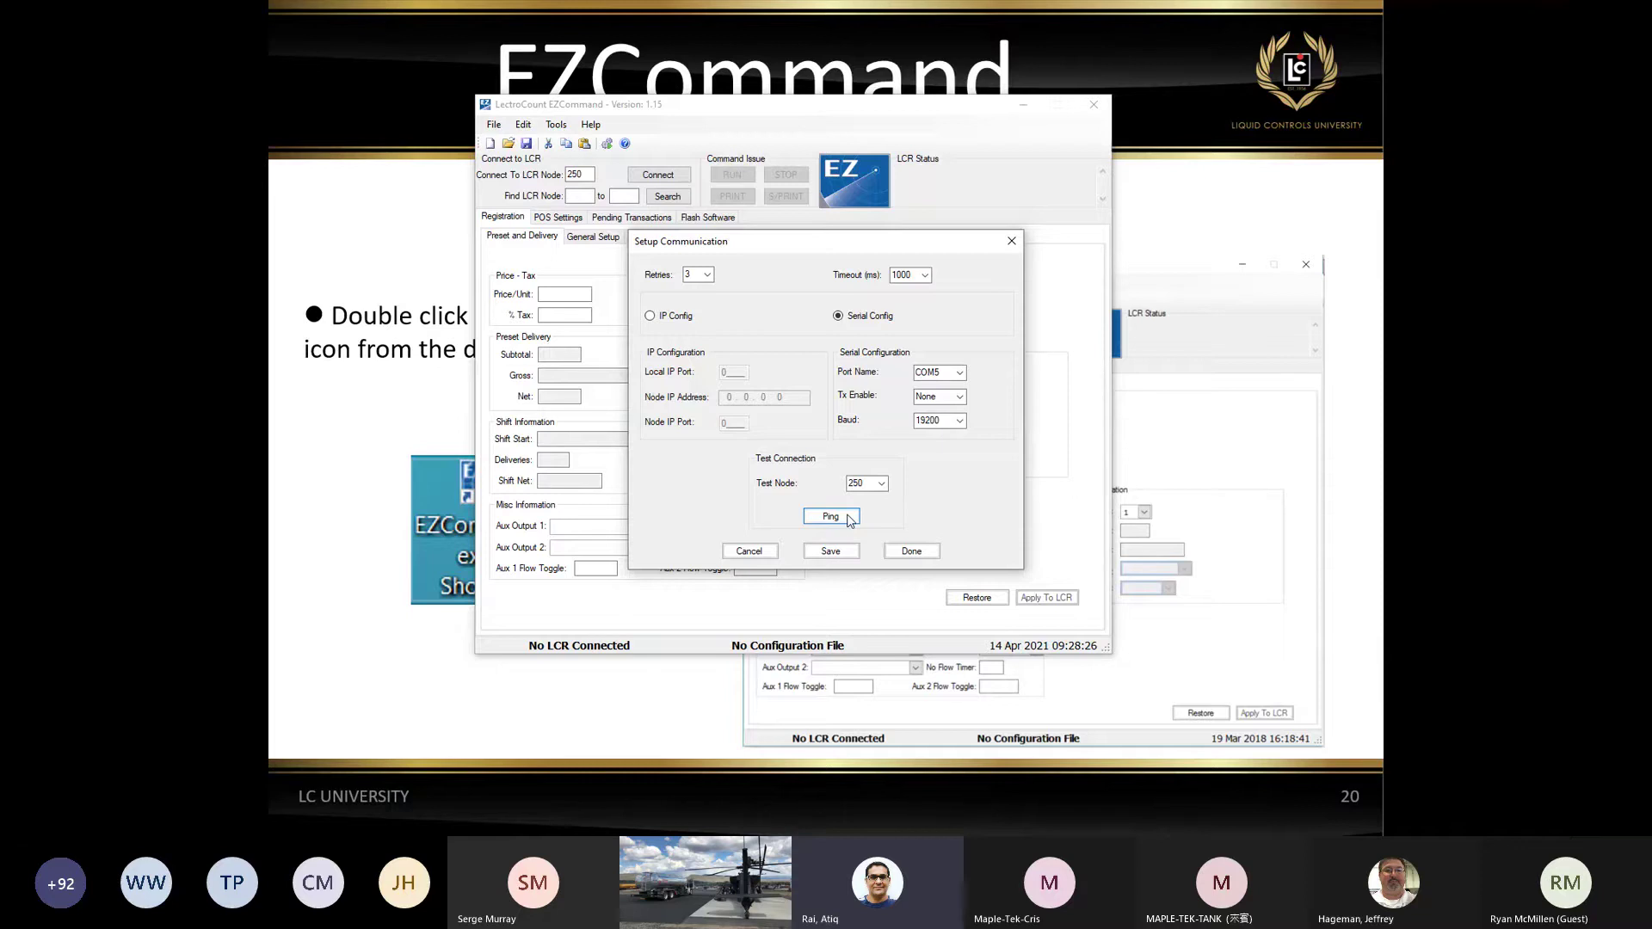
click(831, 516)
click(885, 462)
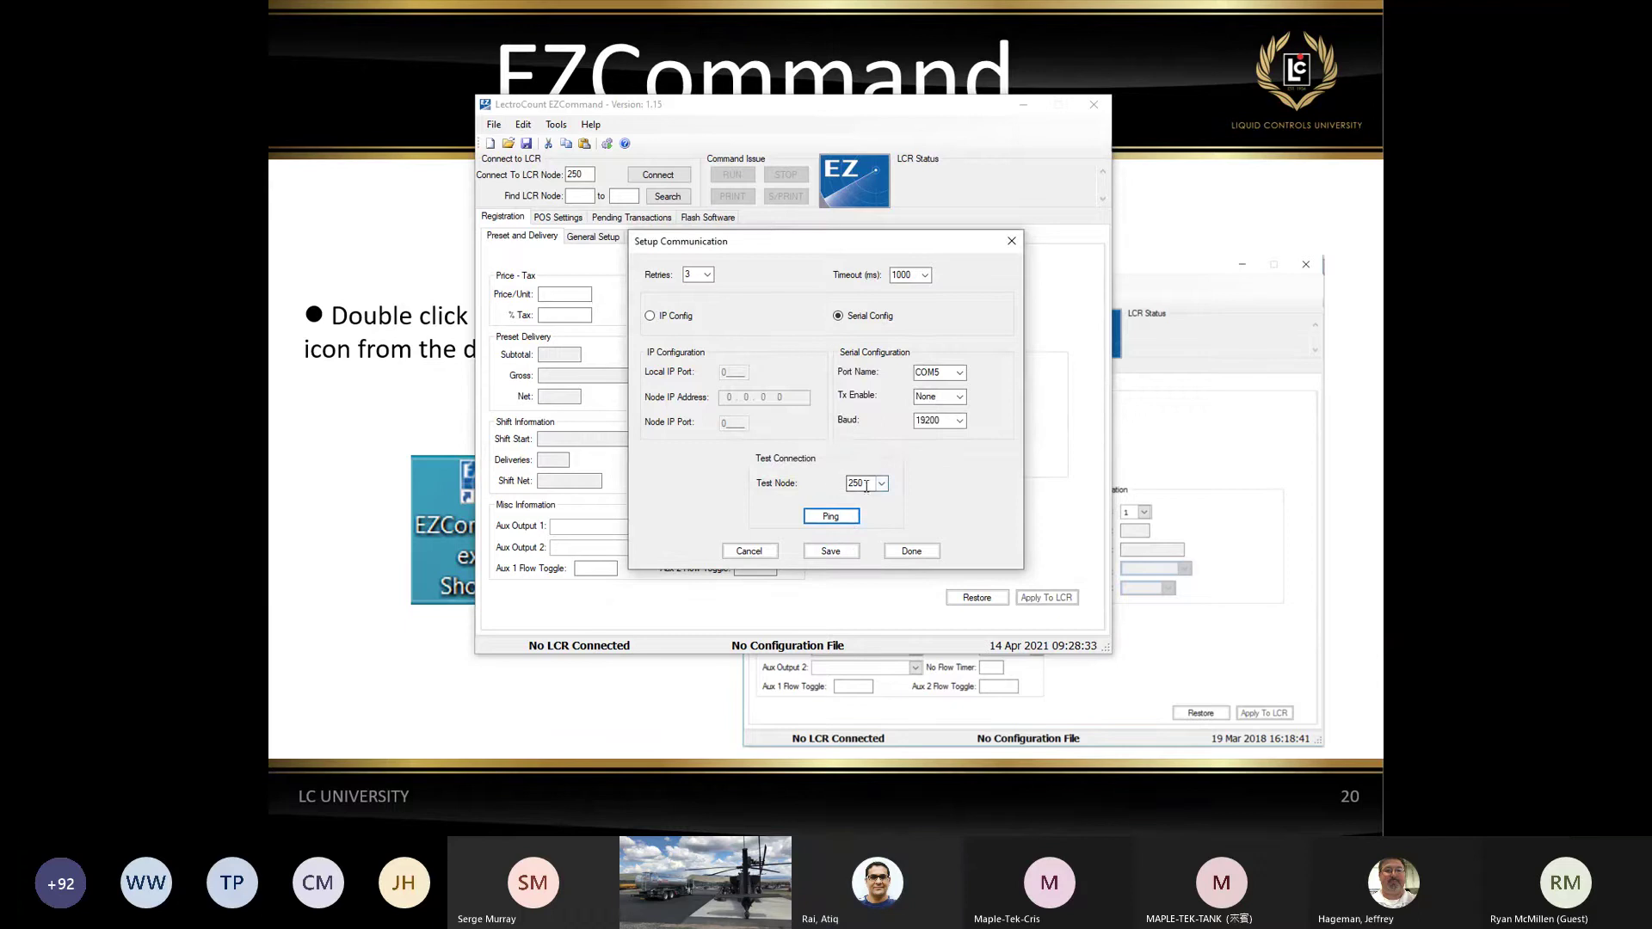
Try pinging test nodes 1 and 2, dismissing the message after each attempt
click(866, 486)
text(1)
click(832, 519)
click(877, 462)
click(880, 483)
click(854, 508)
click(830, 518)
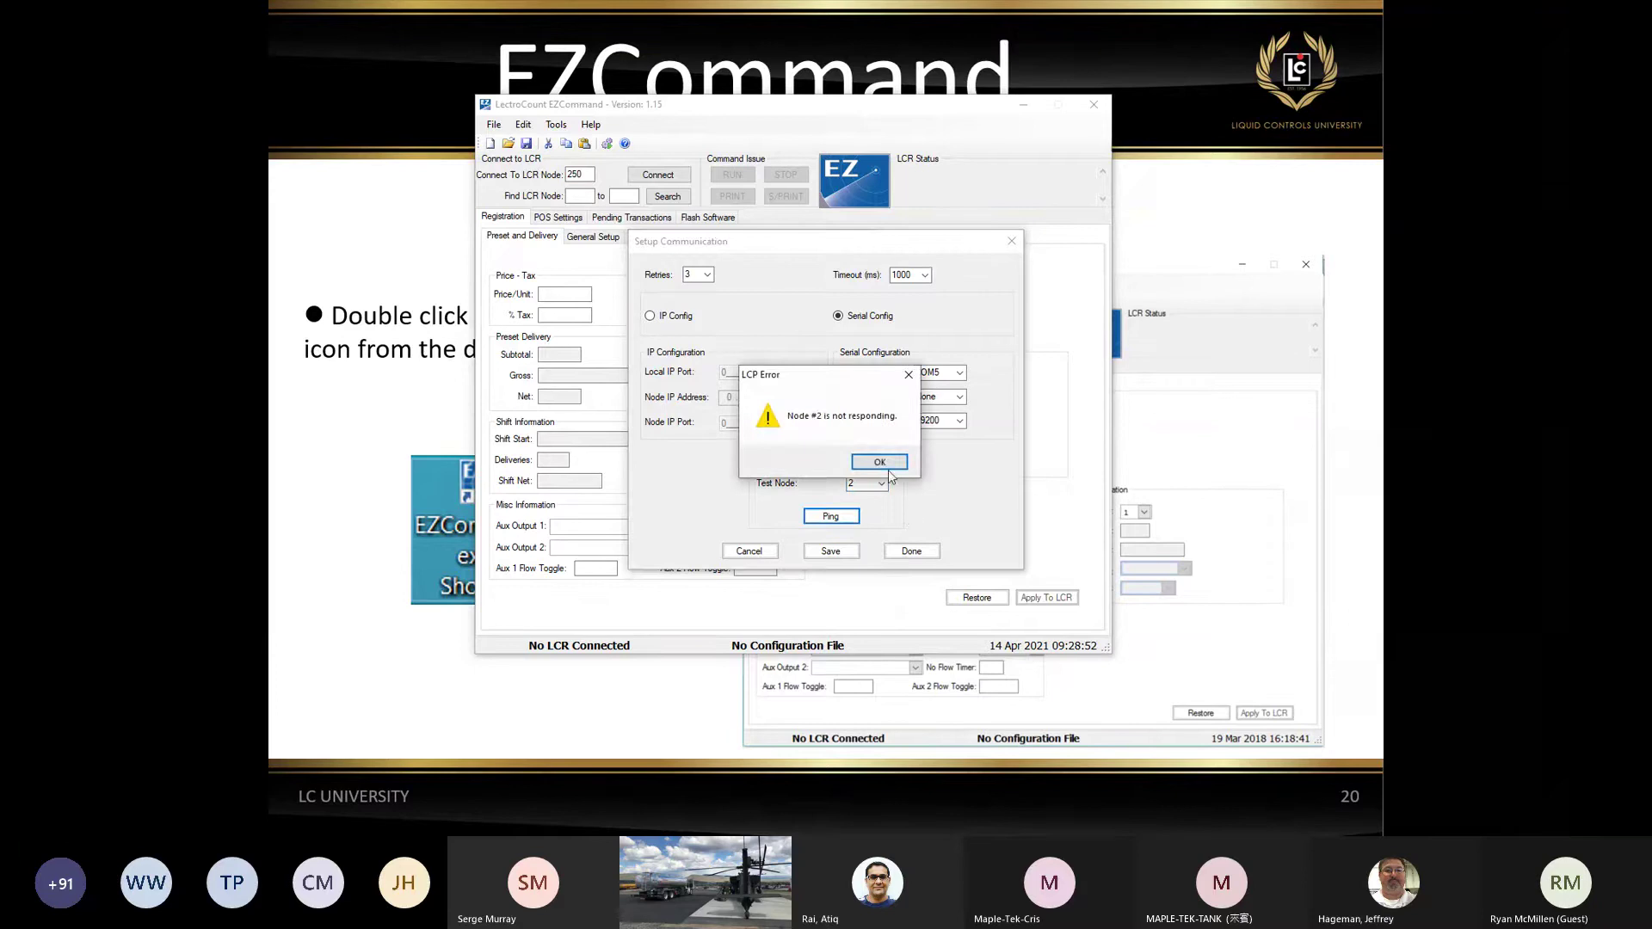
click(880, 463)
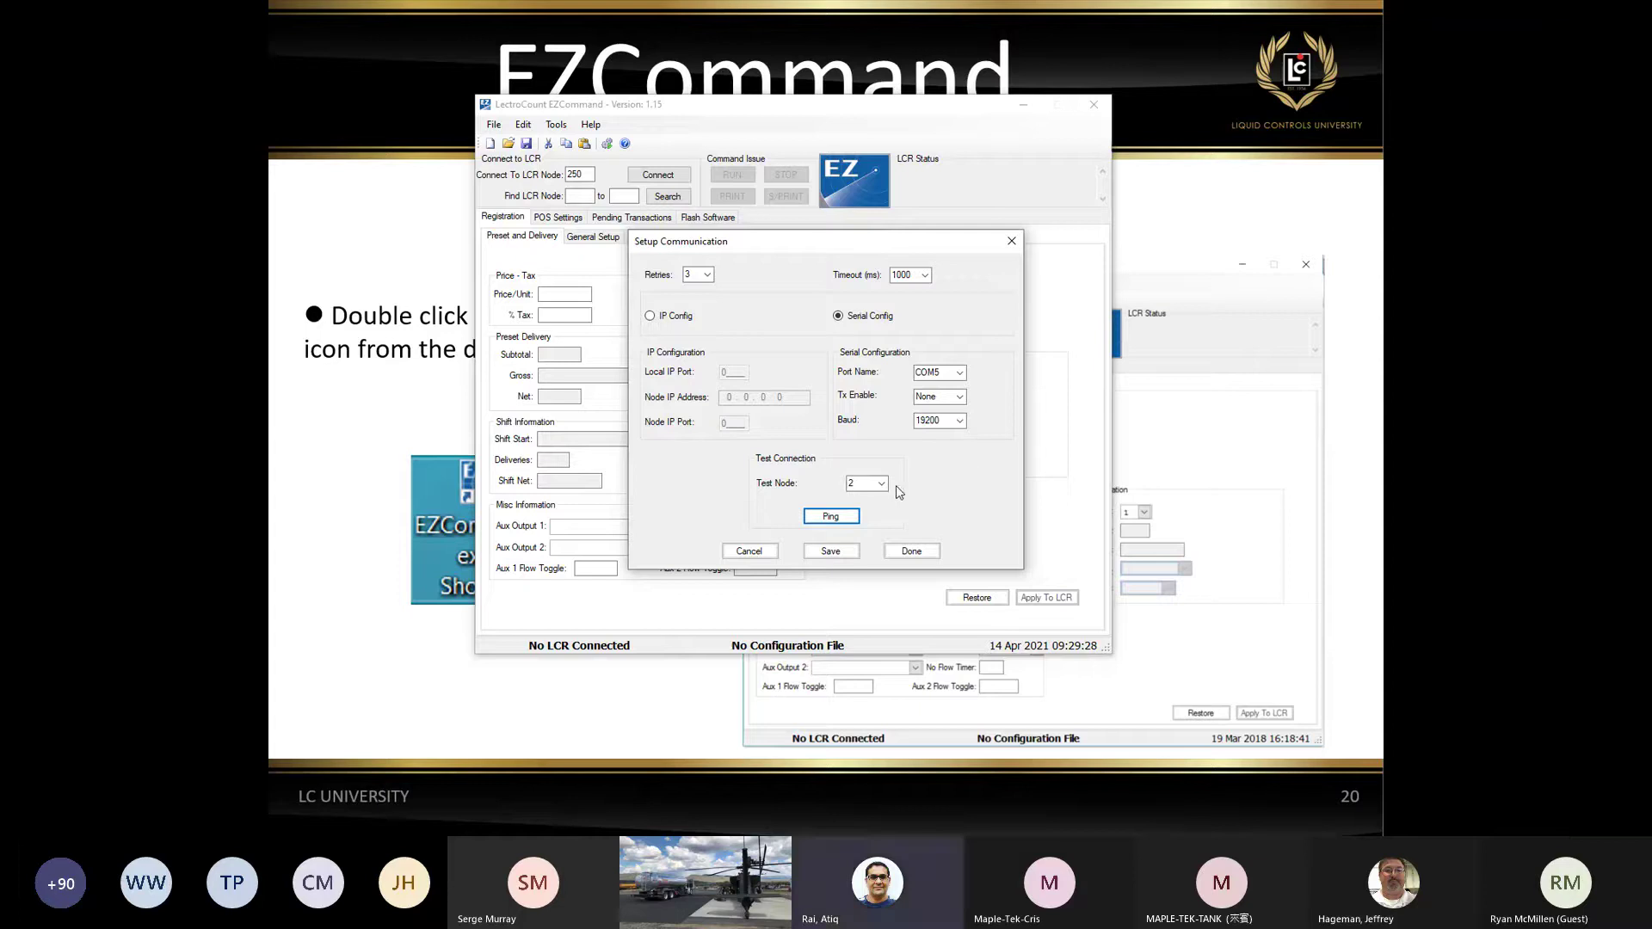
Set the test node to 250 and ping it repeatedly to check communication with the LCR
click(864, 483)
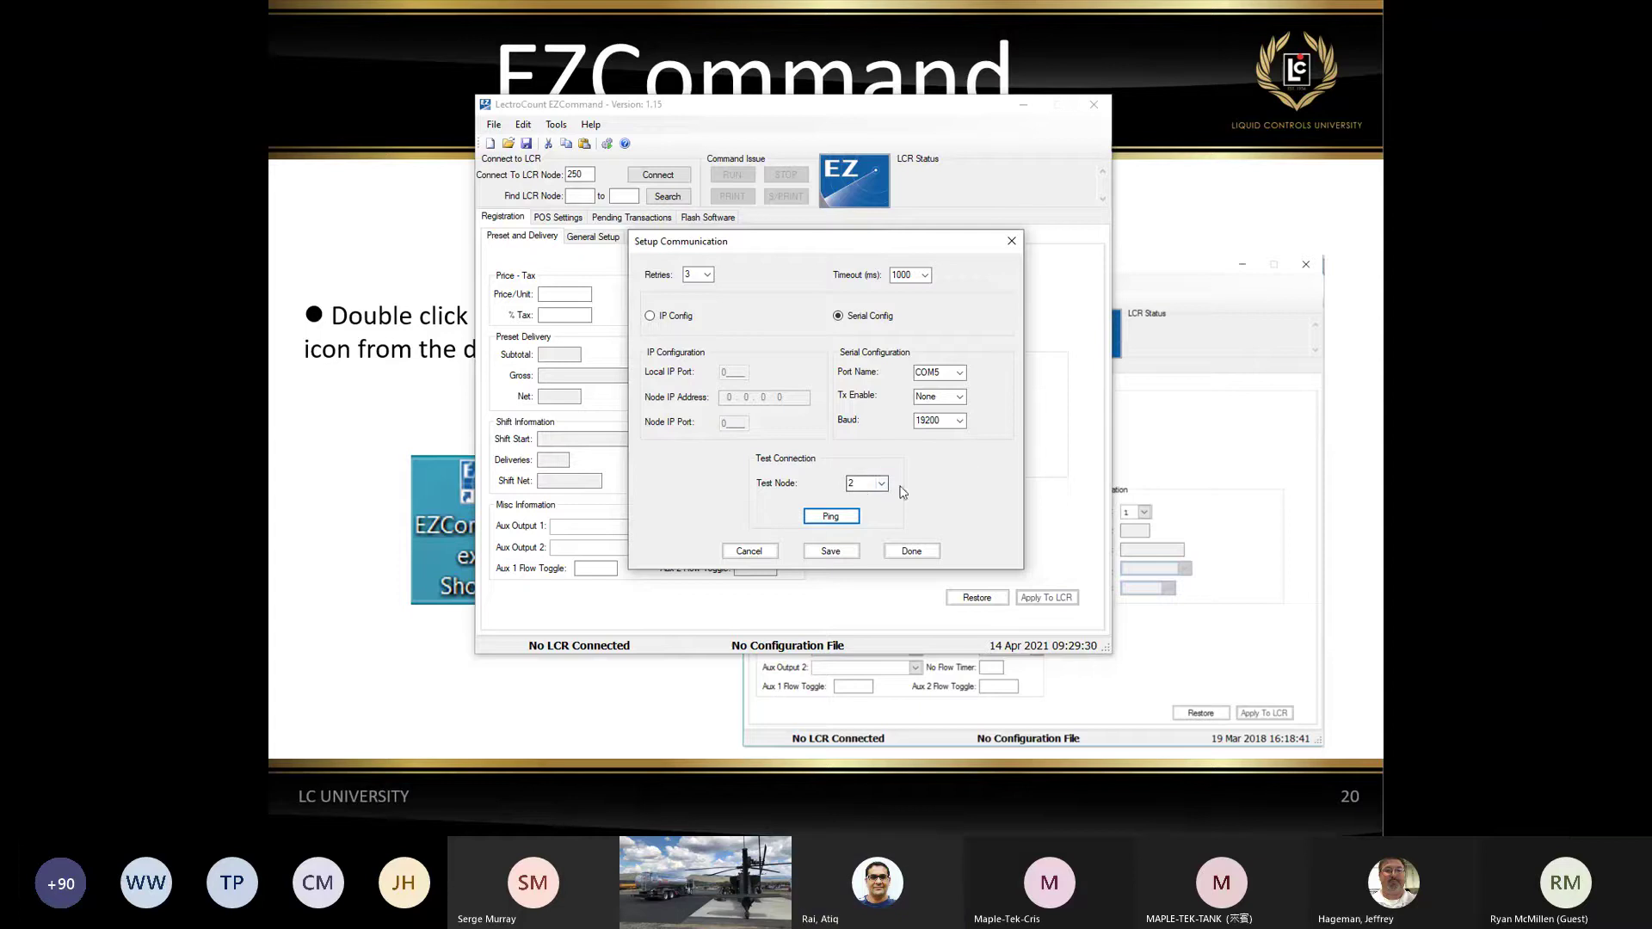
text(250)
click(842, 520)
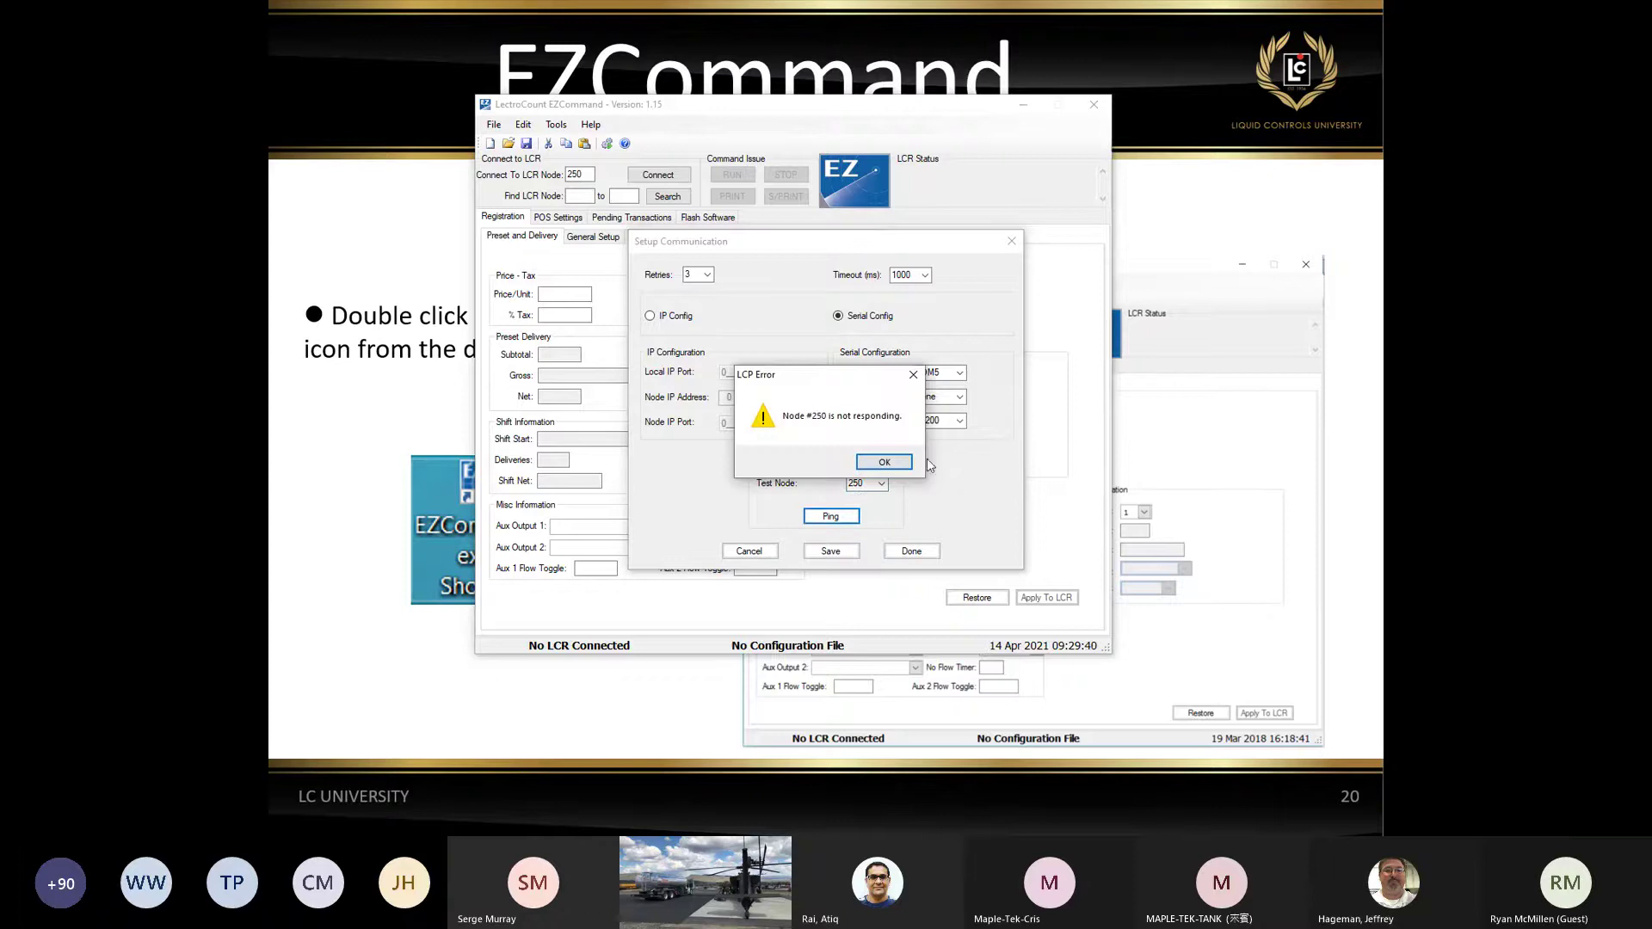
click(901, 464)
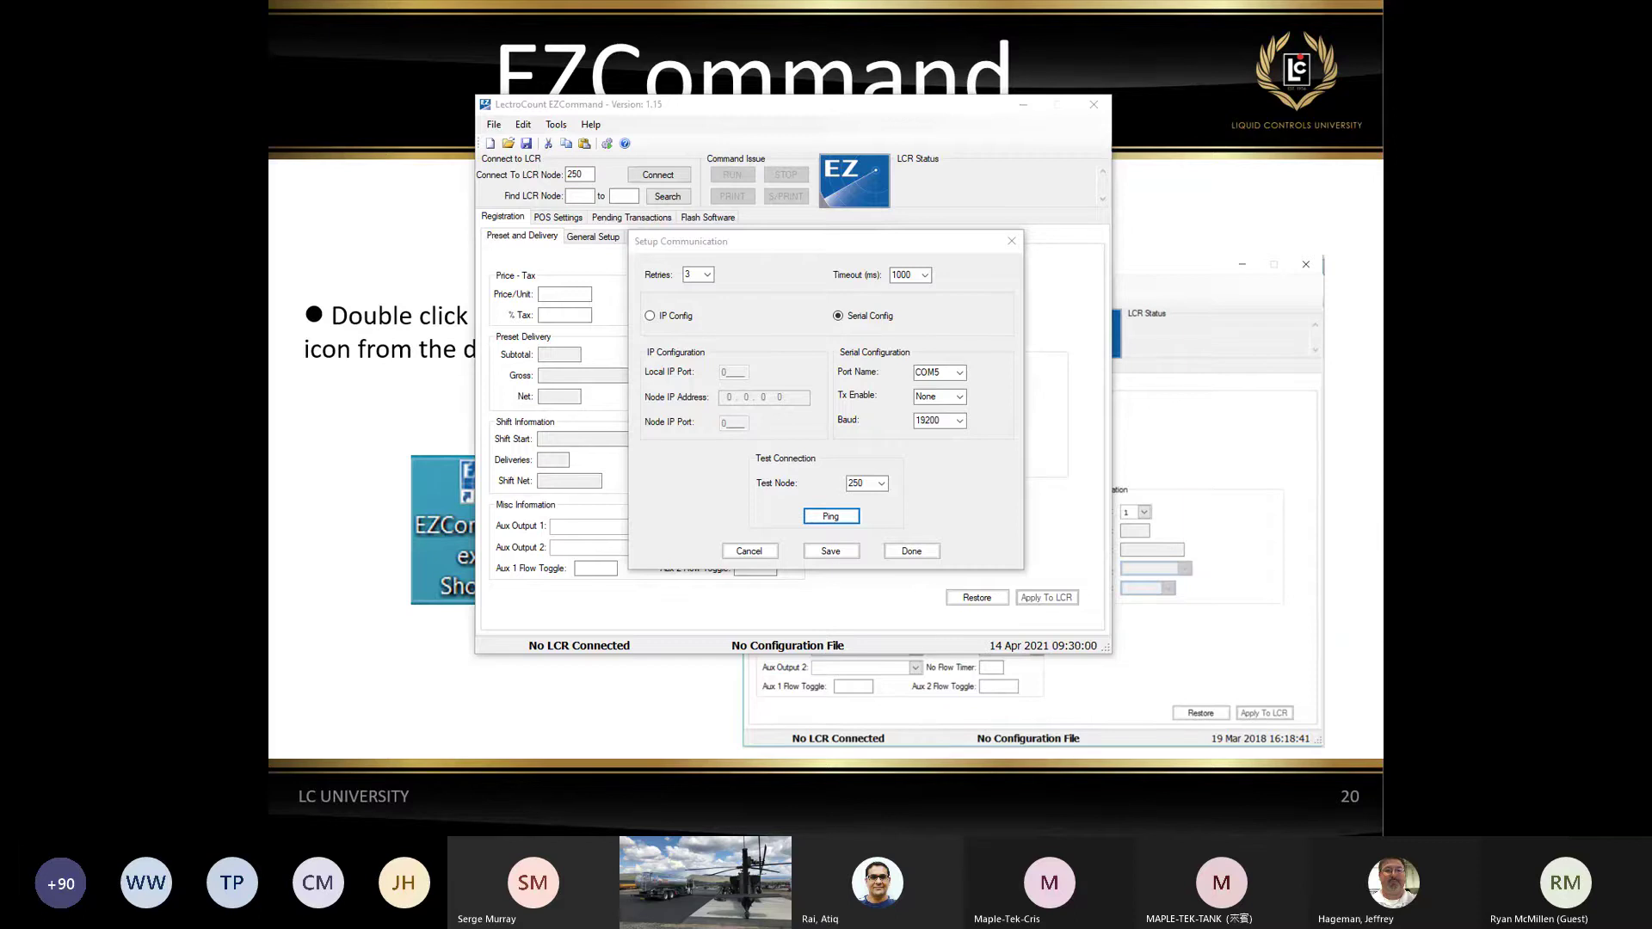
click(828, 517)
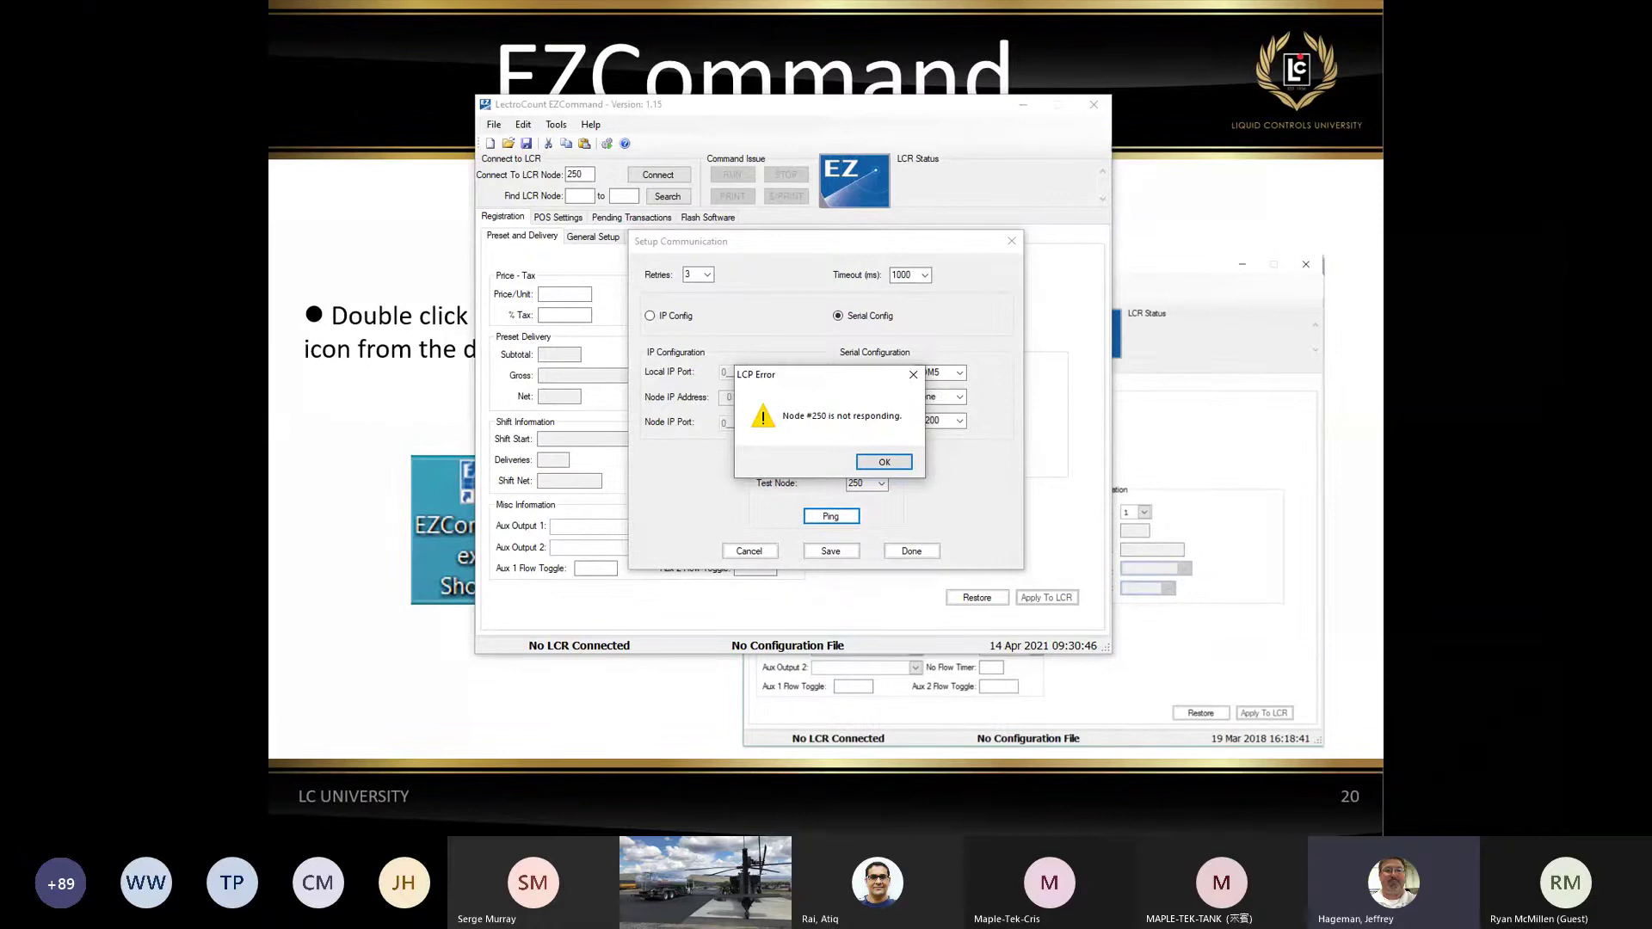
click(882, 463)
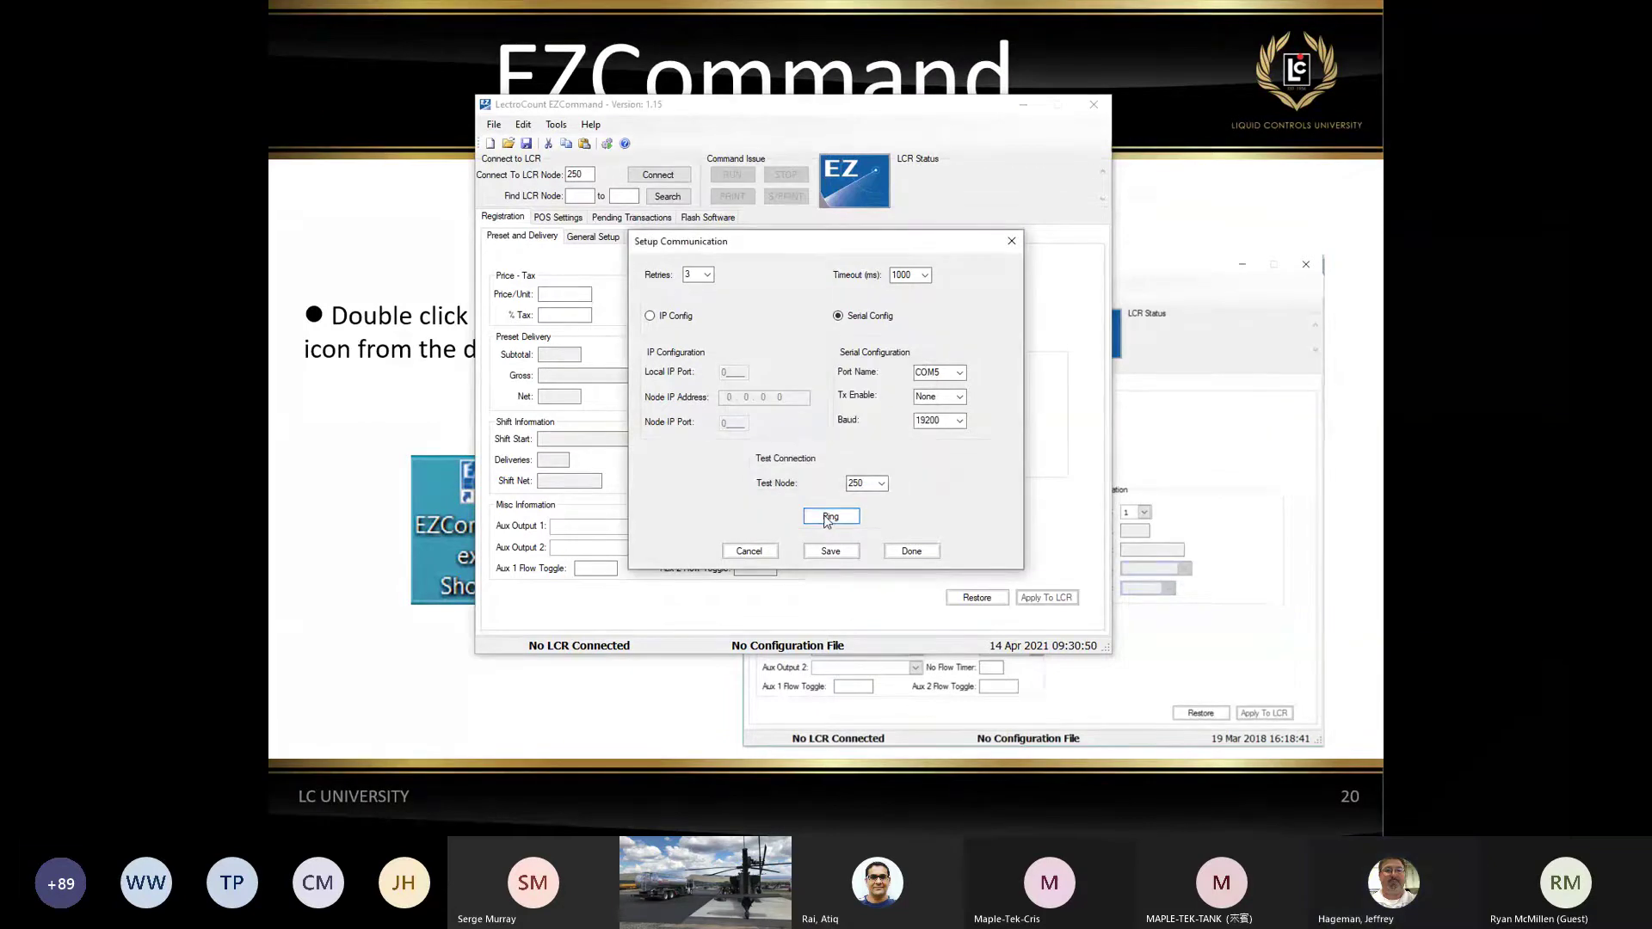
click(826, 518)
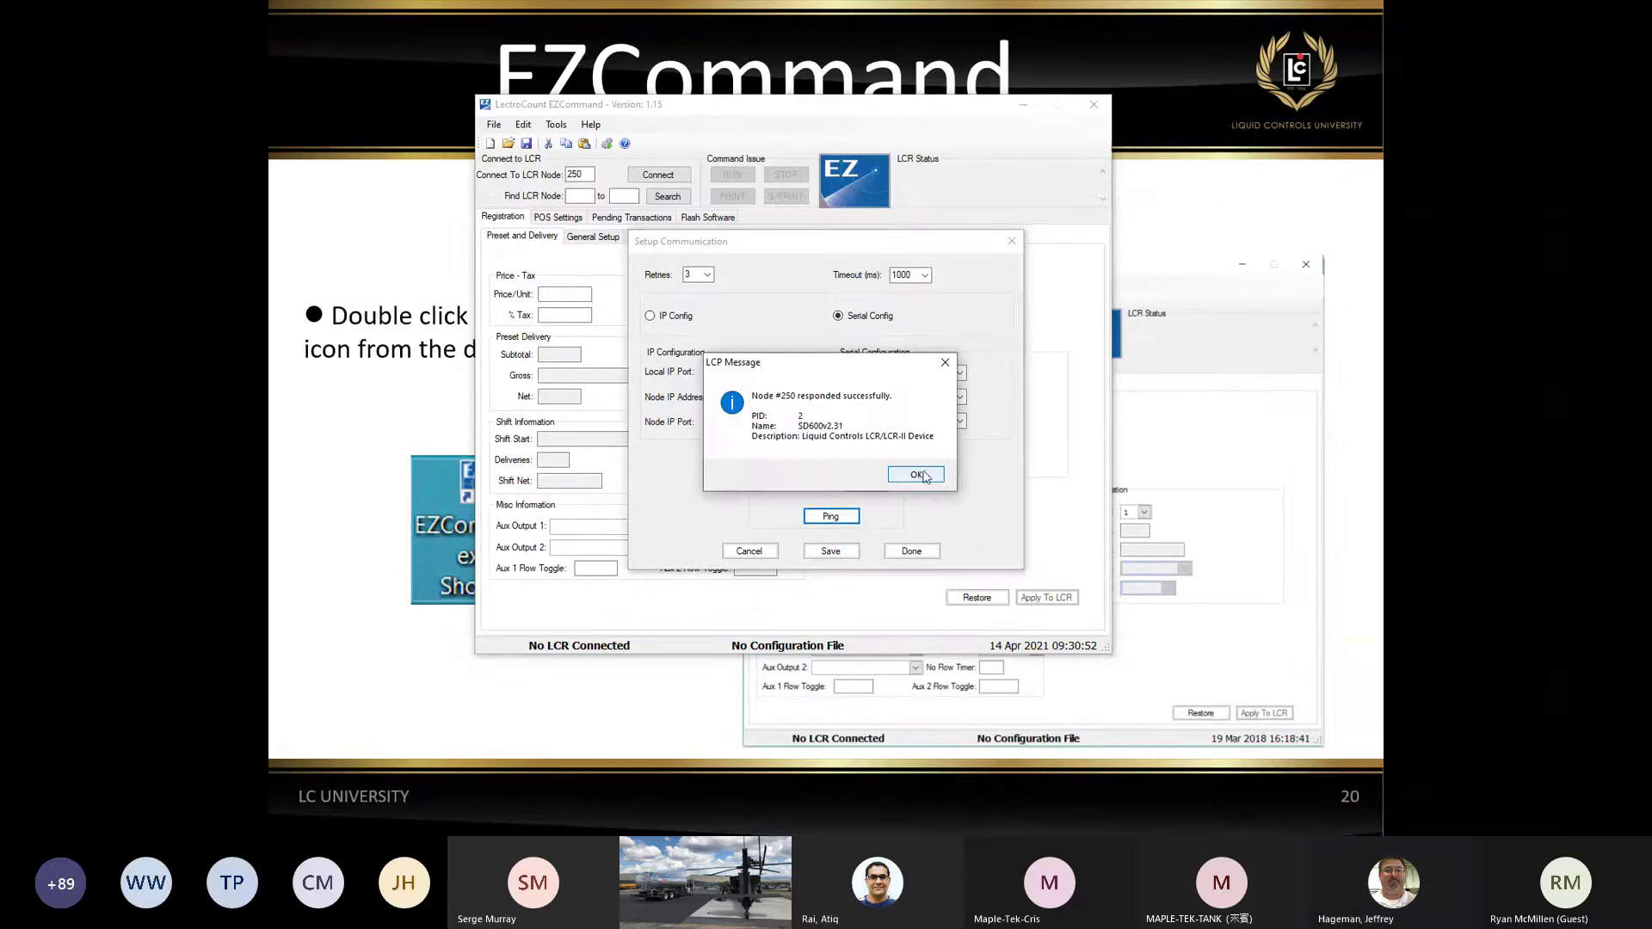
click(918, 474)
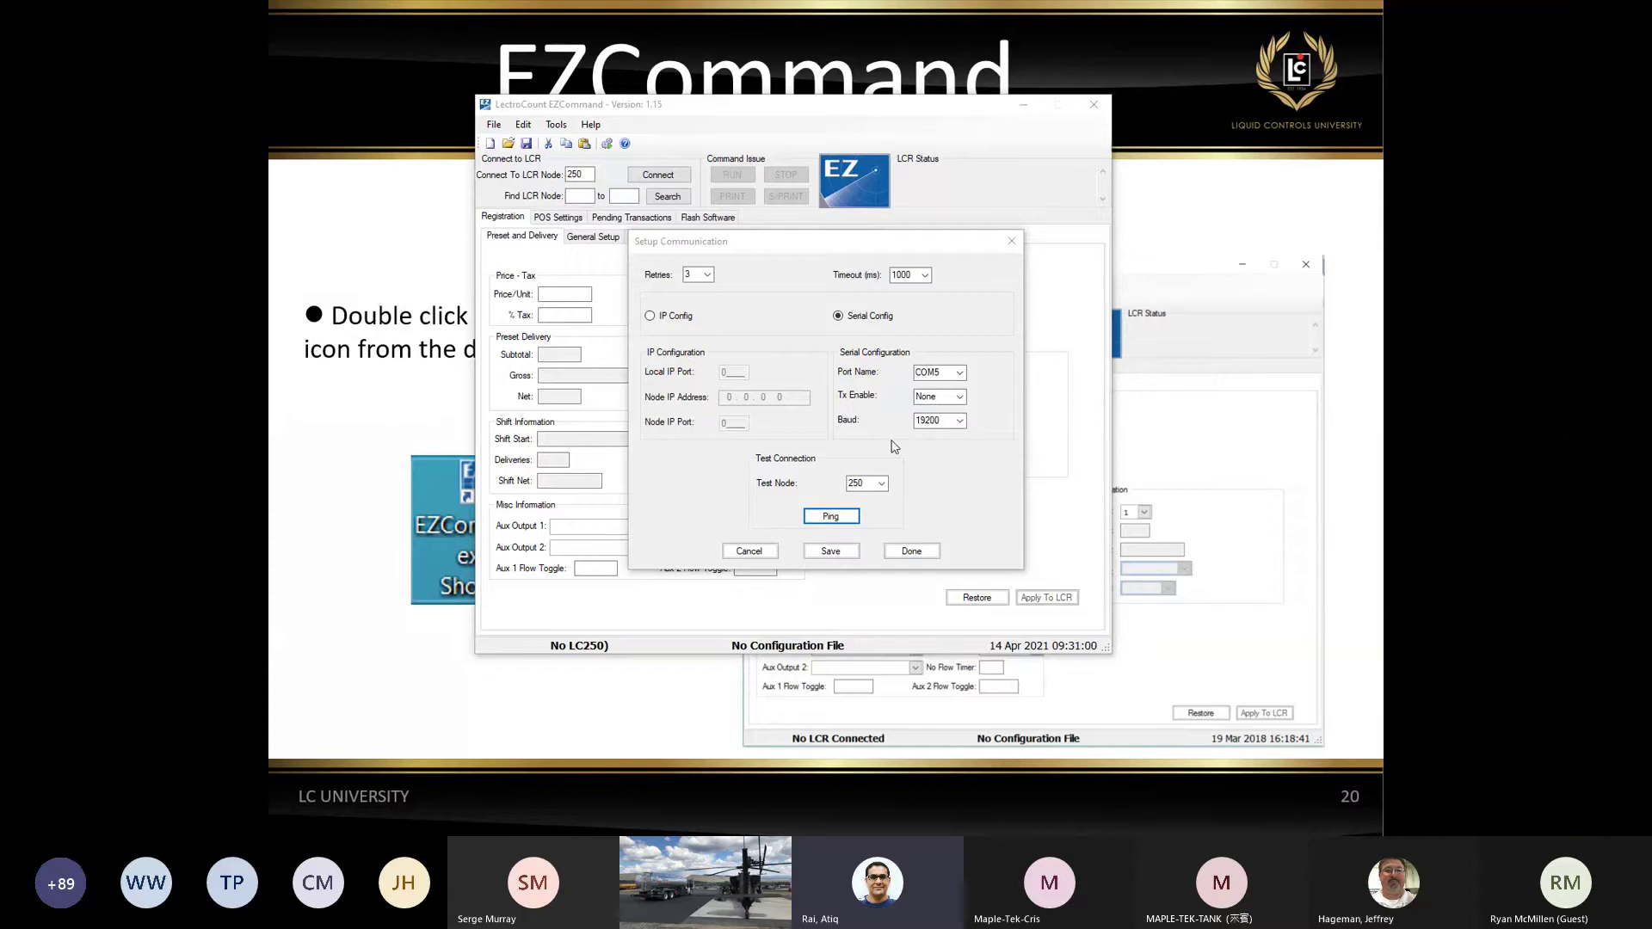
click(832, 519)
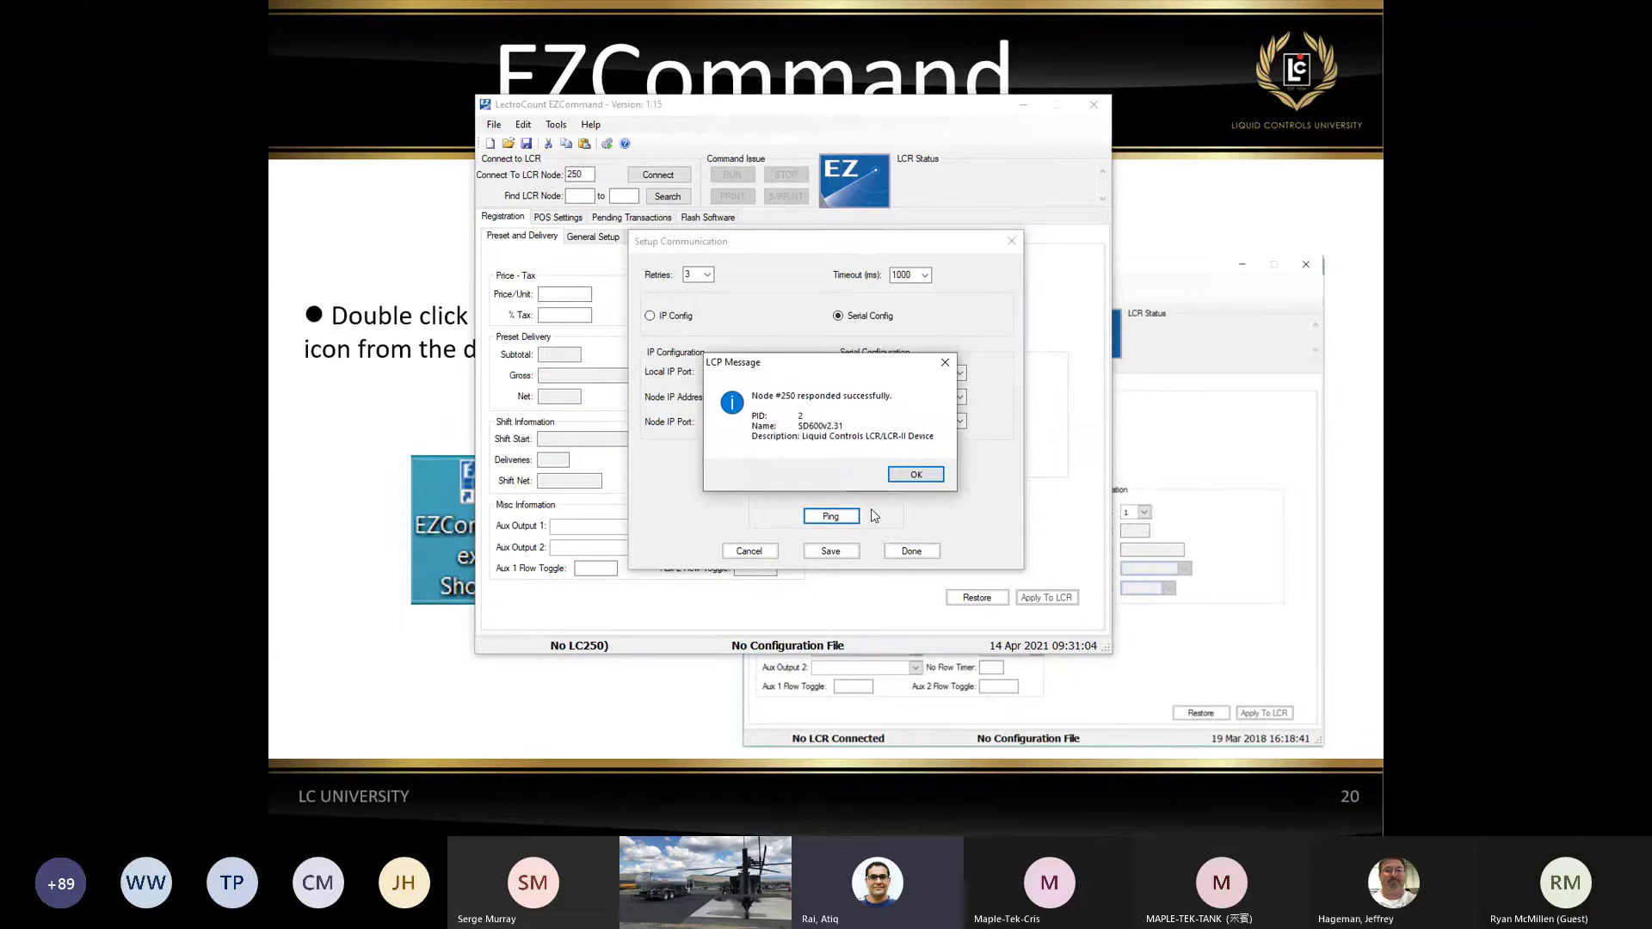
click(917, 476)
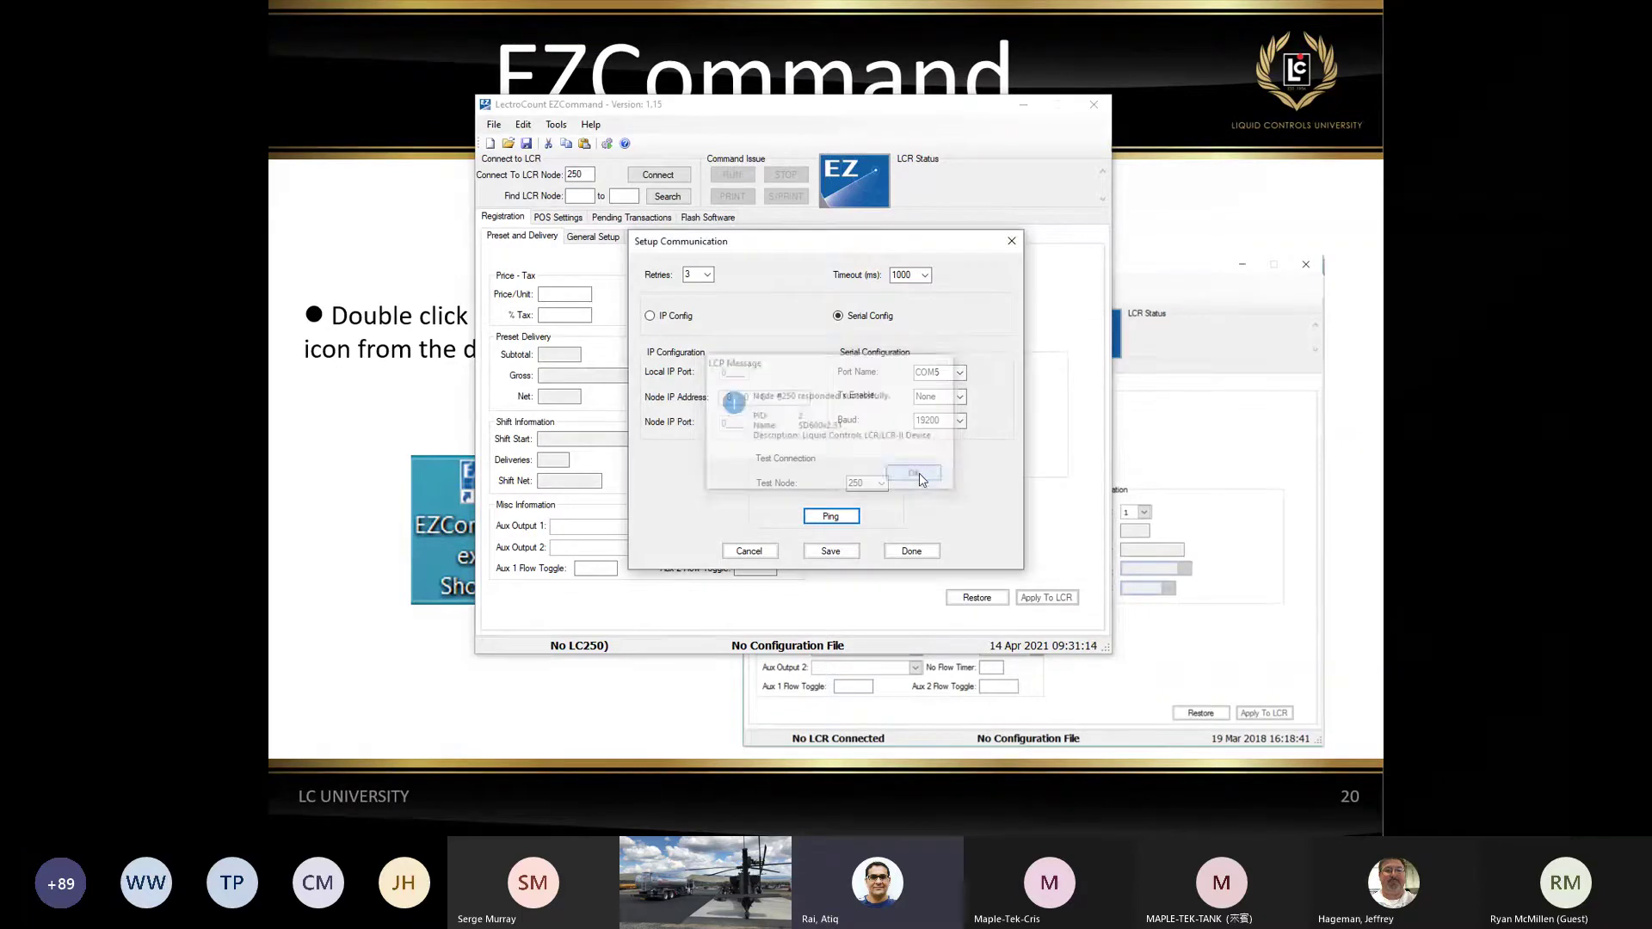
Save and close the communication setup, and connect to the LCR on node 250
click(830, 552)
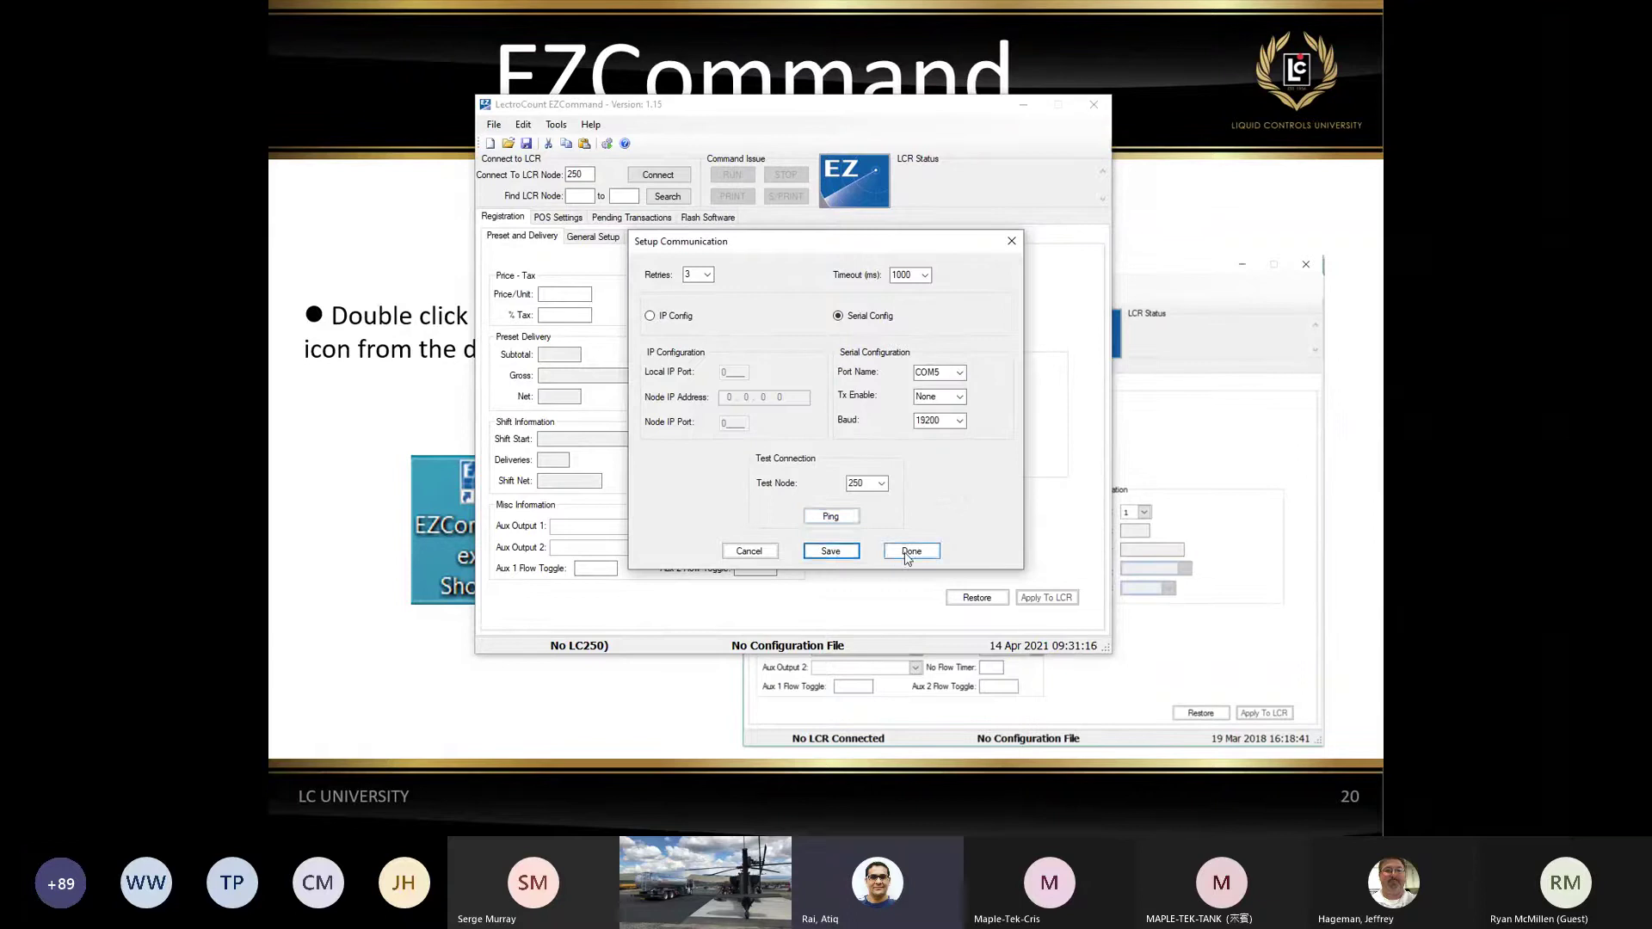
click(910, 552)
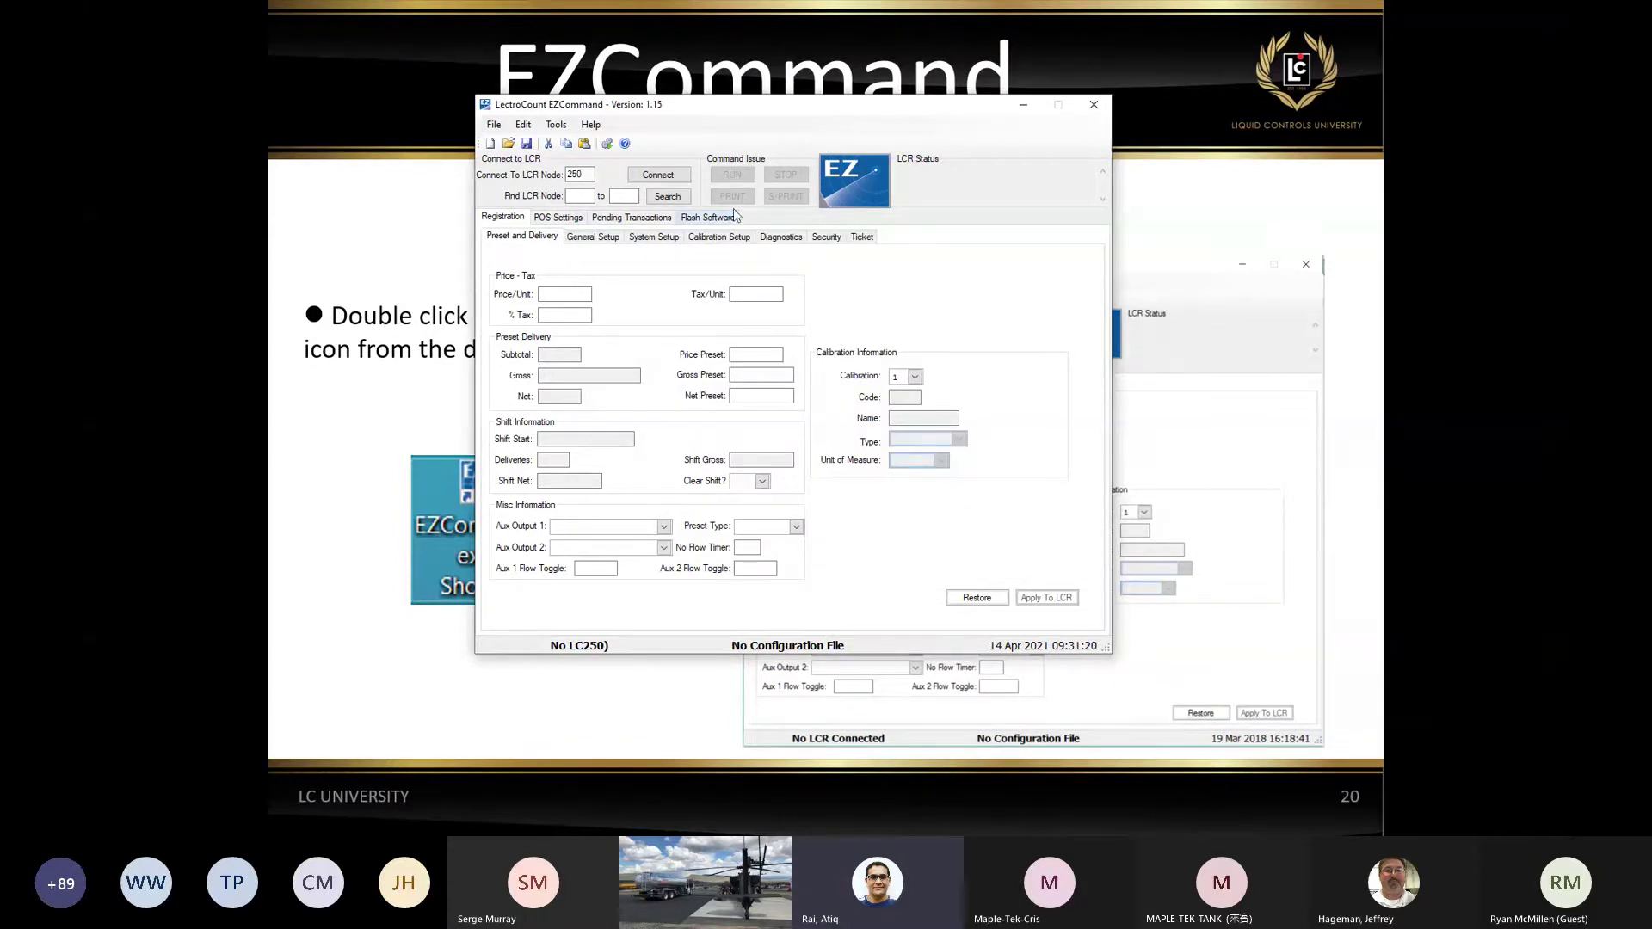
click(655, 177)
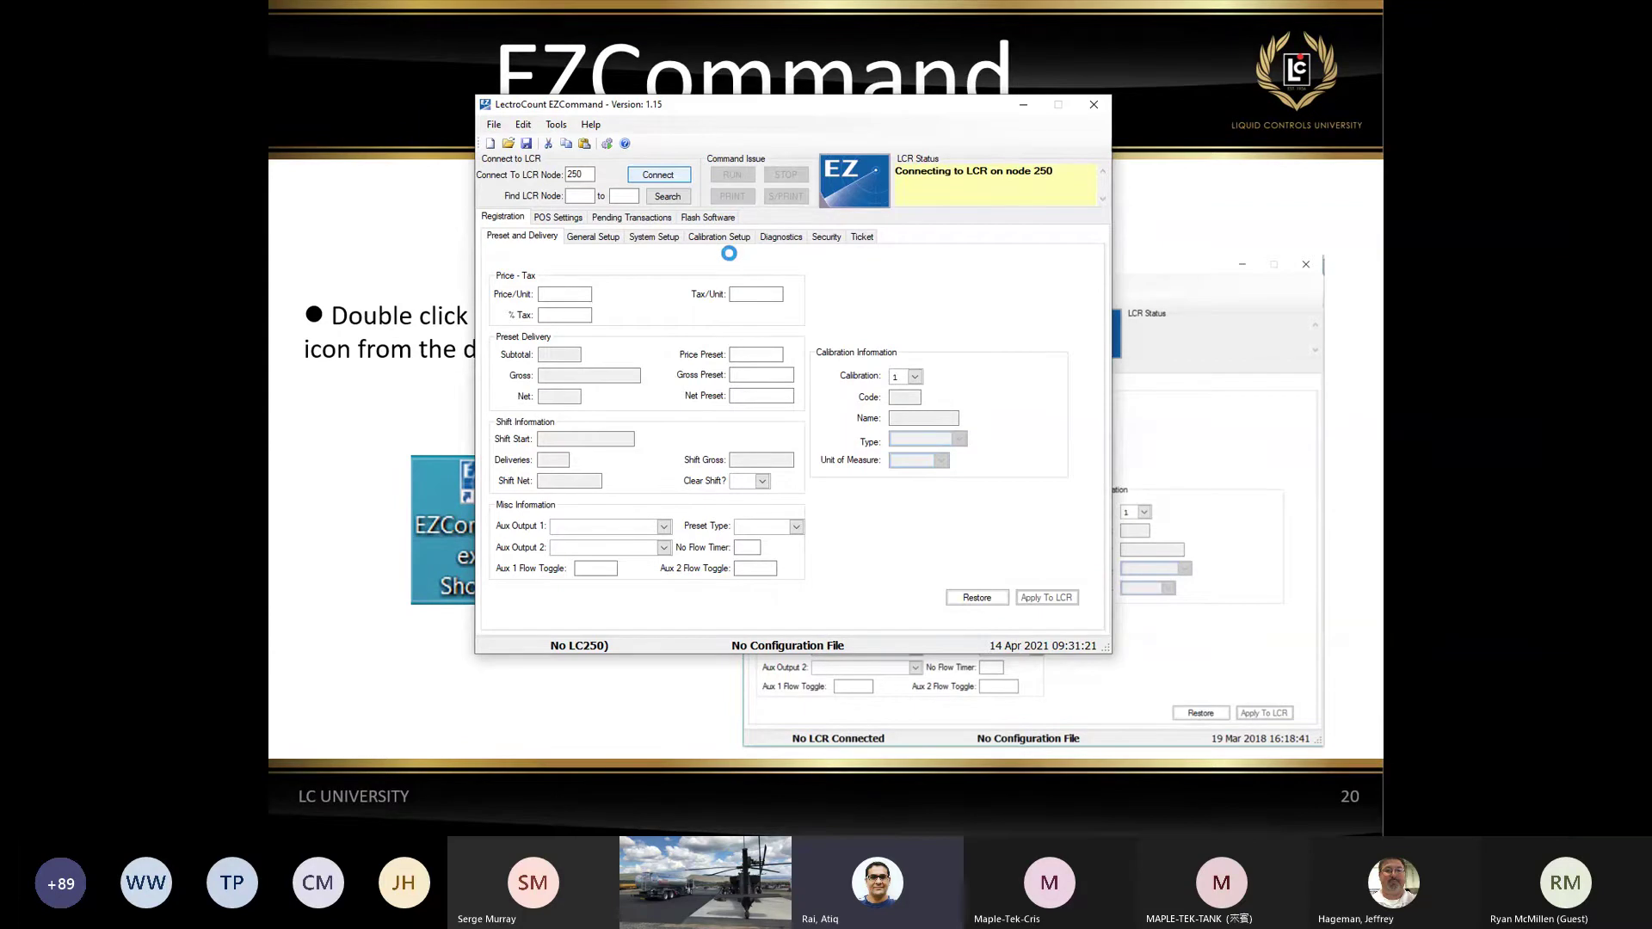
View the connected LCR's System Setup fields, and minimize EZCommand when done
click(611, 241)
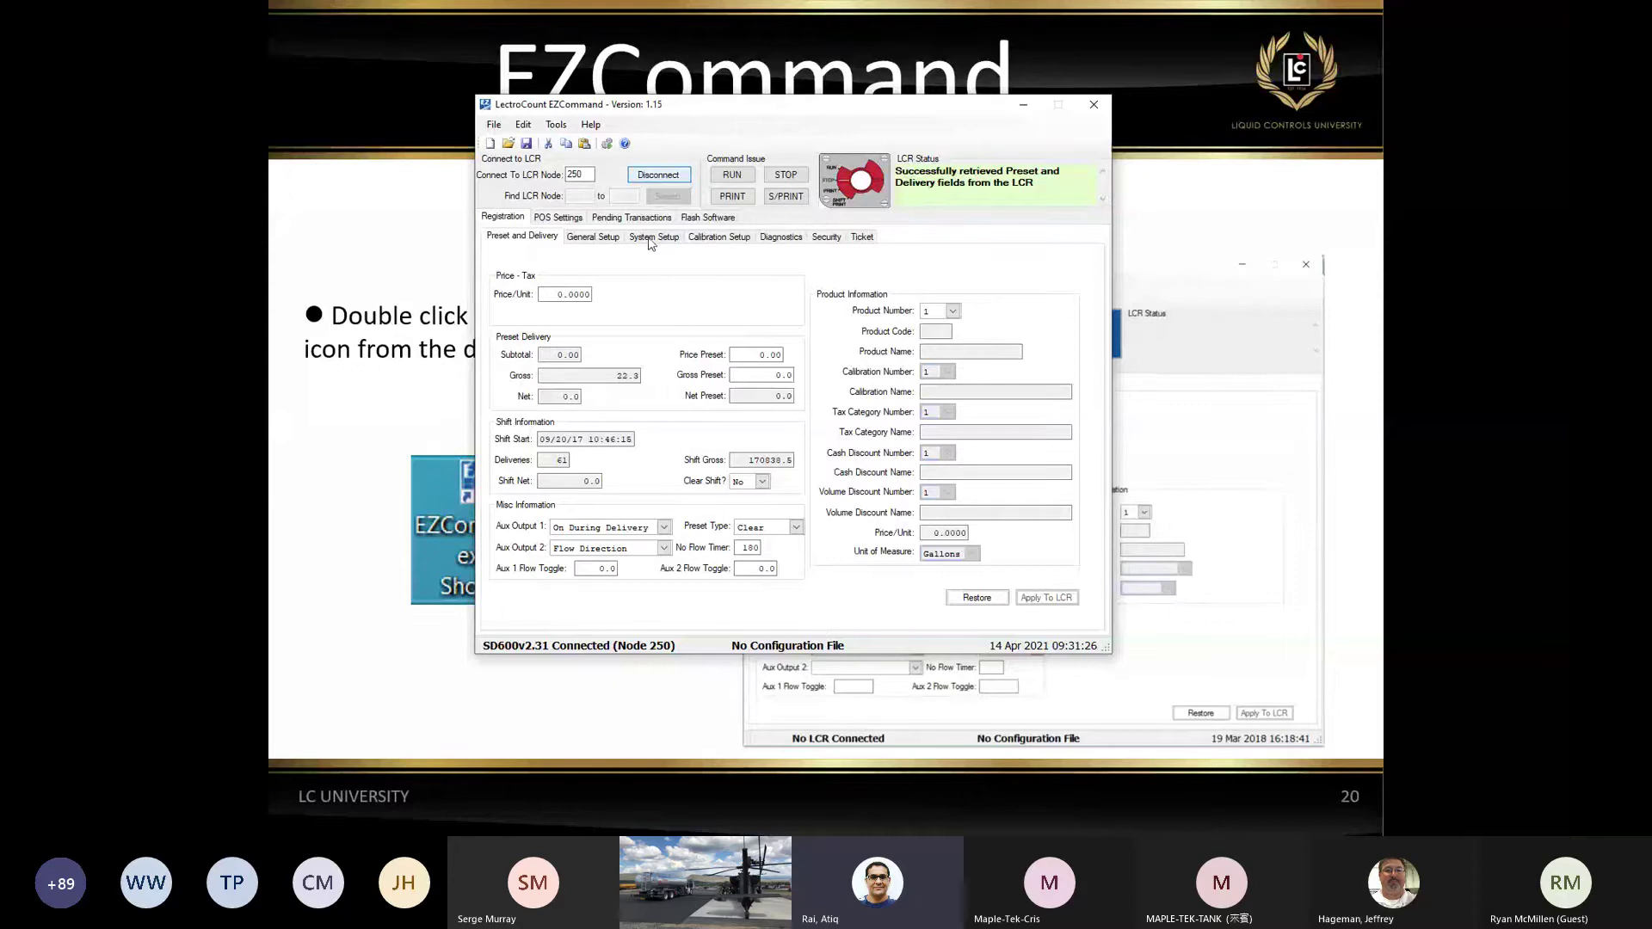
click(647, 236)
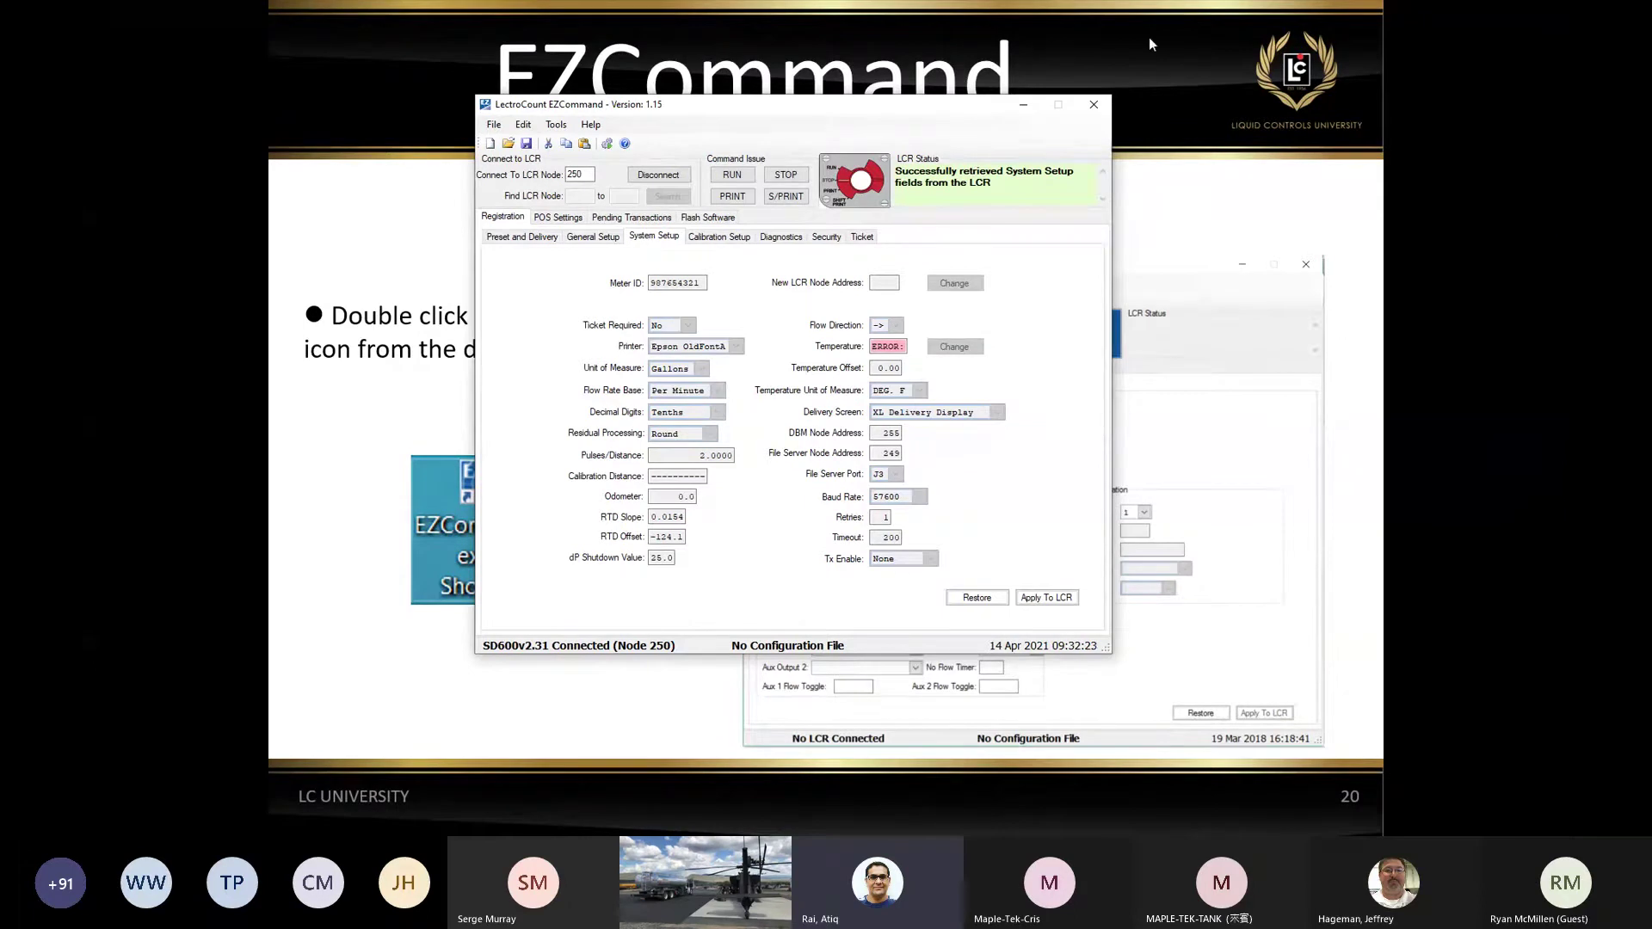
click(1023, 105)
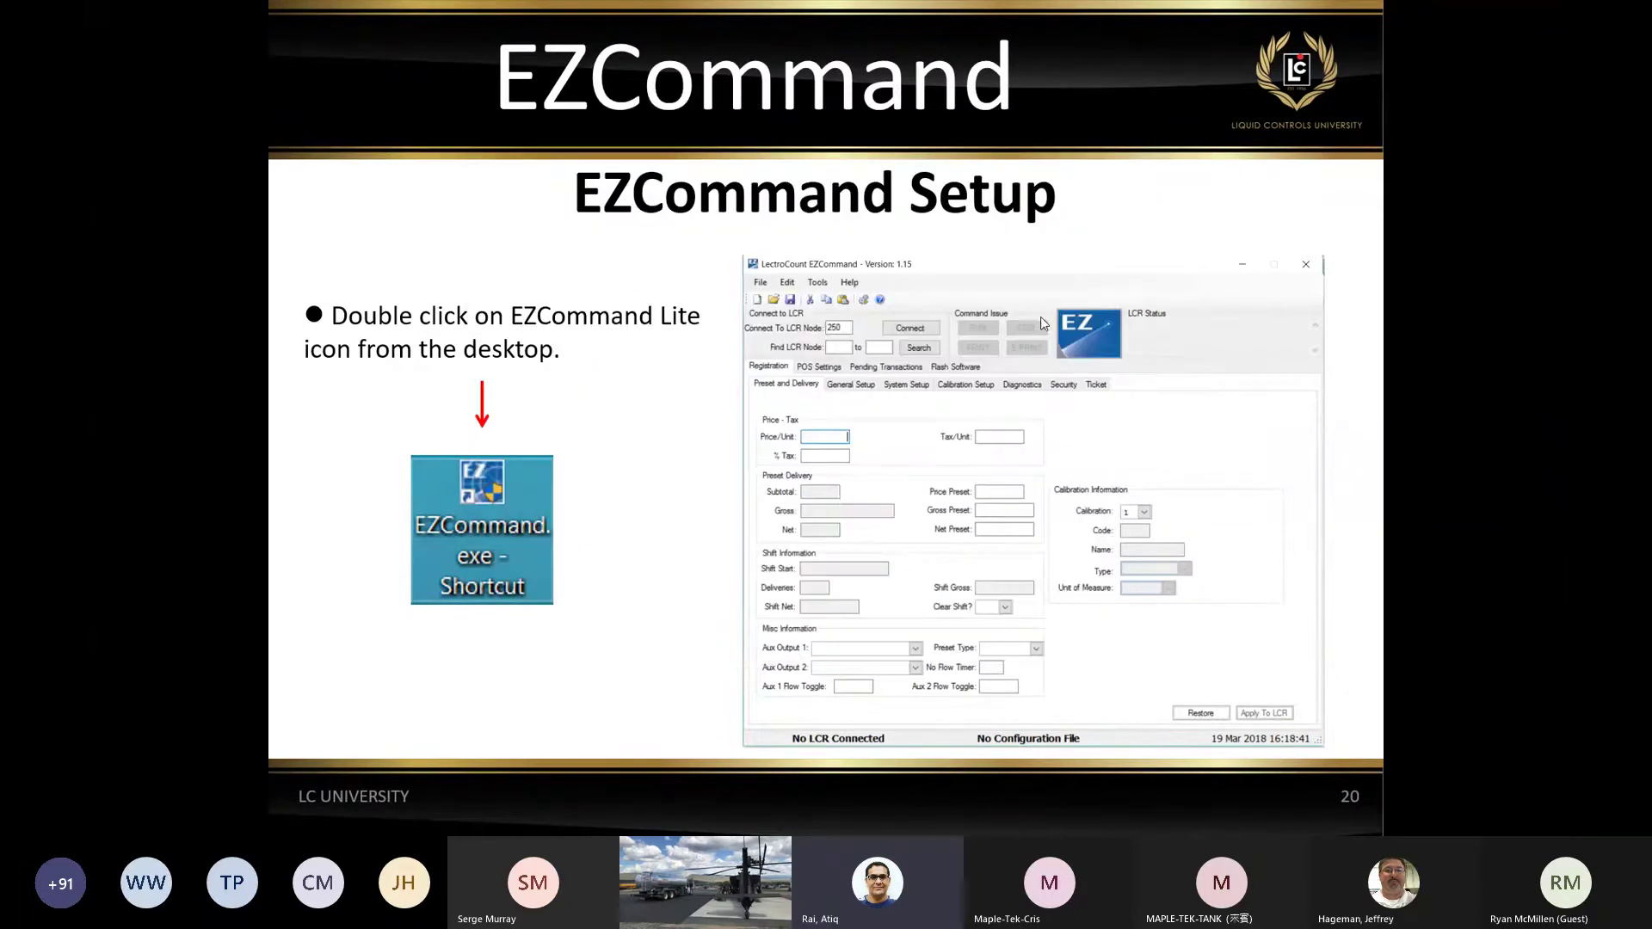
Advance the slideshow past the communication configuration slide to the LectroCount LCR-II Setup slide
key(Right)
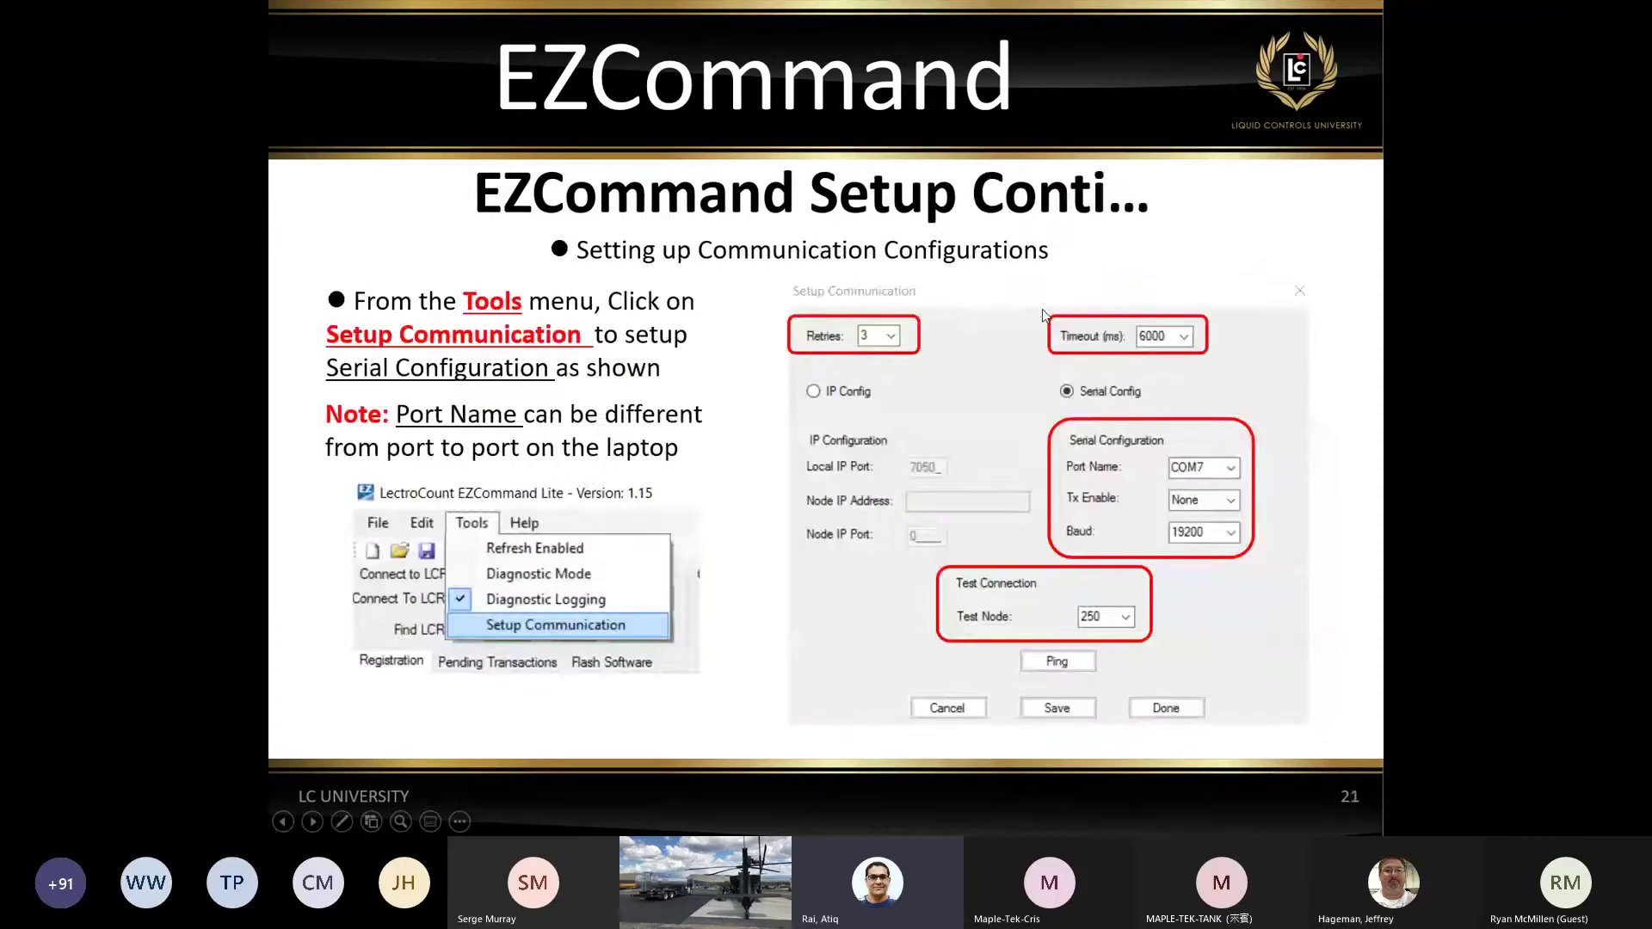
key(Right)
key(Left)
key(Right)
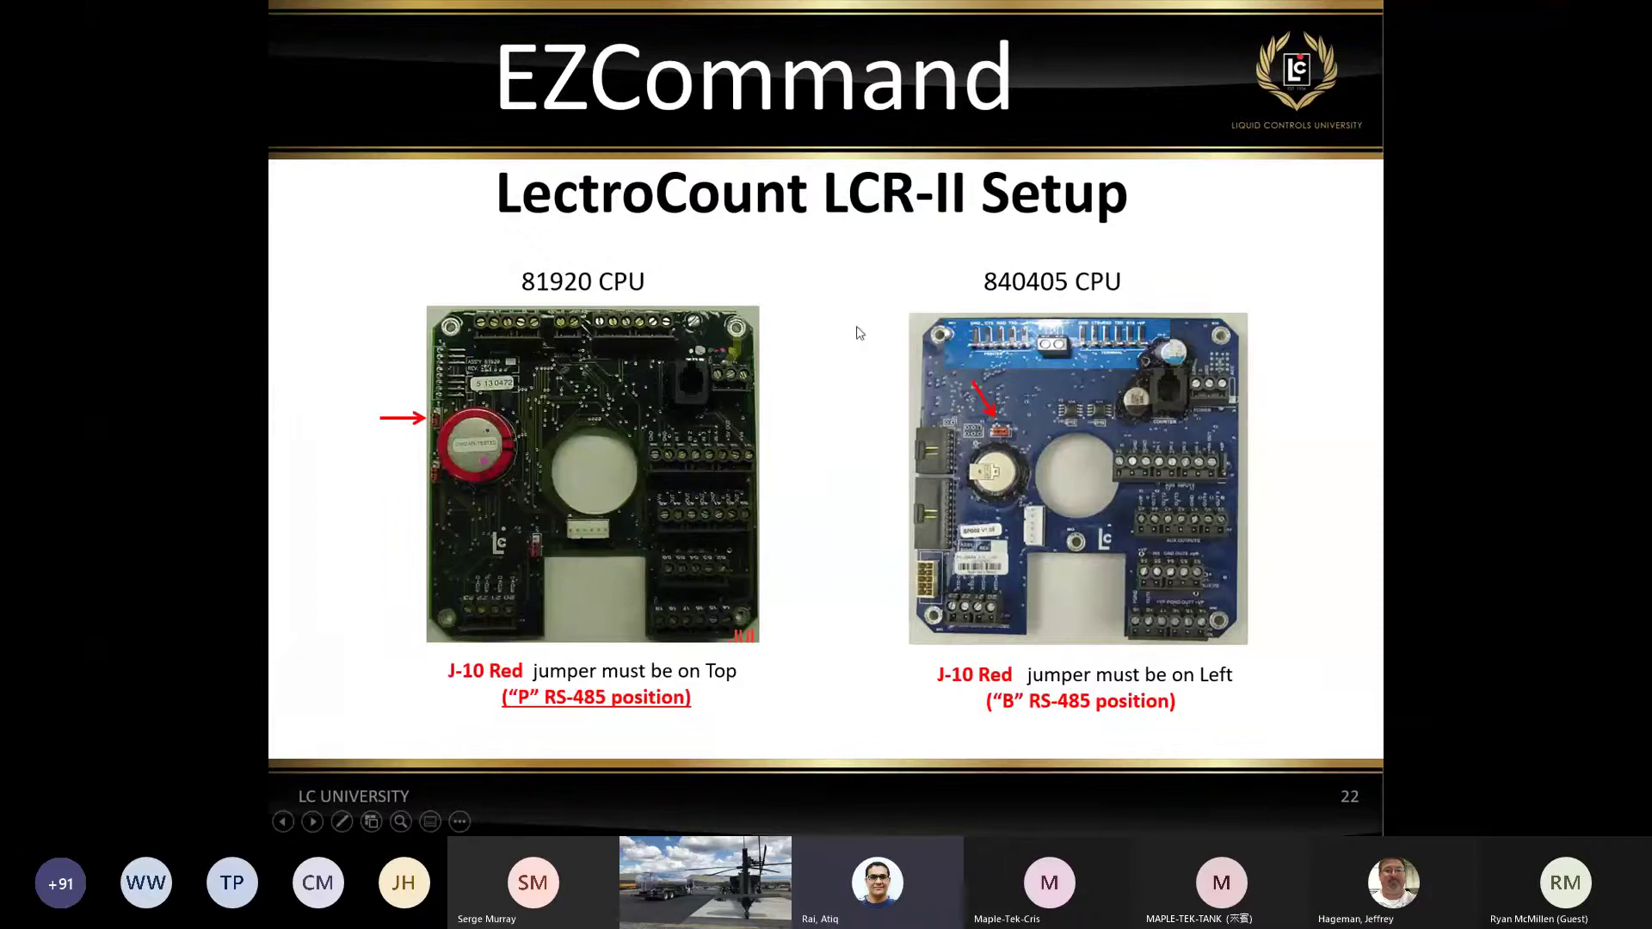